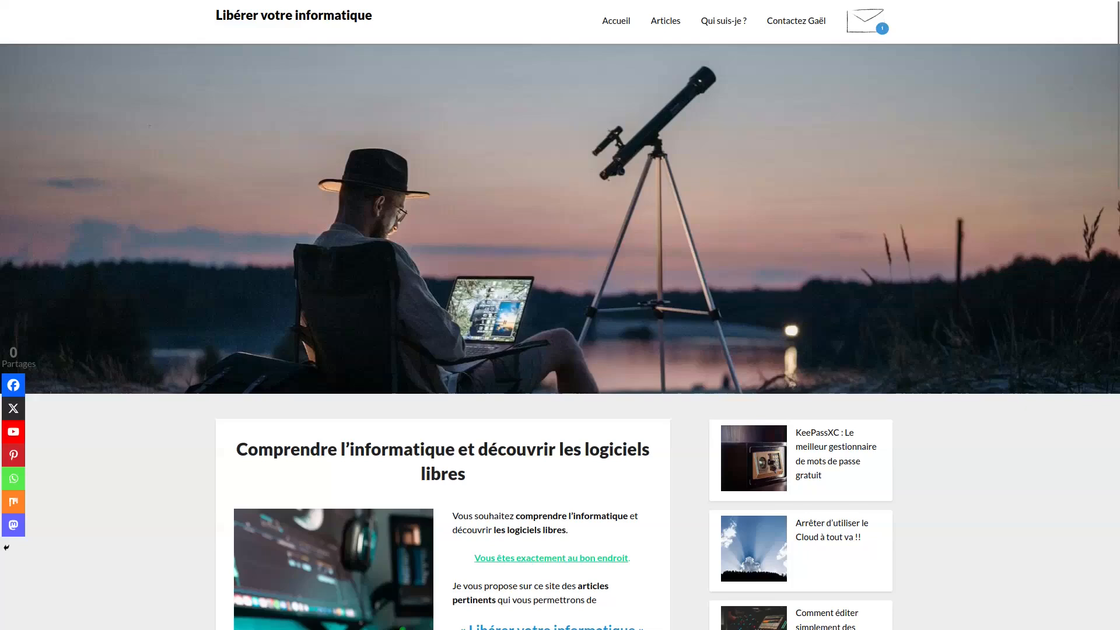
# Read through the blog's home page from the introduction down to the article and about links.
pyautogui.scroll(-2, 559, 336)
pyautogui.scroll(-4, 560, 315)
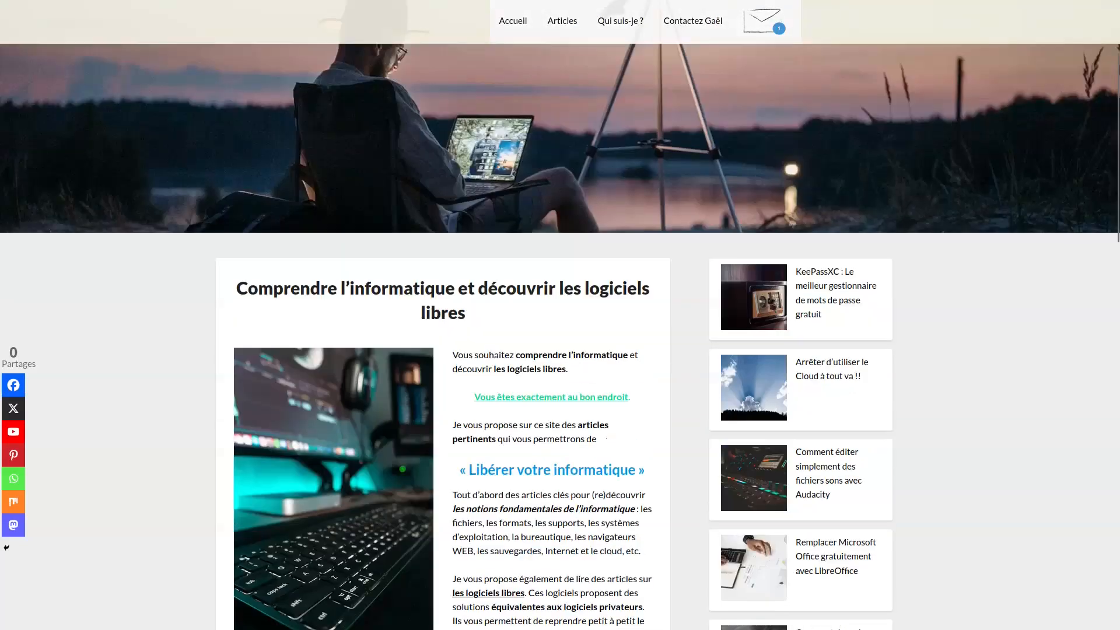
pyautogui.scroll(-4, 560, 314)
pyautogui.scroll(-1, 560, 315)
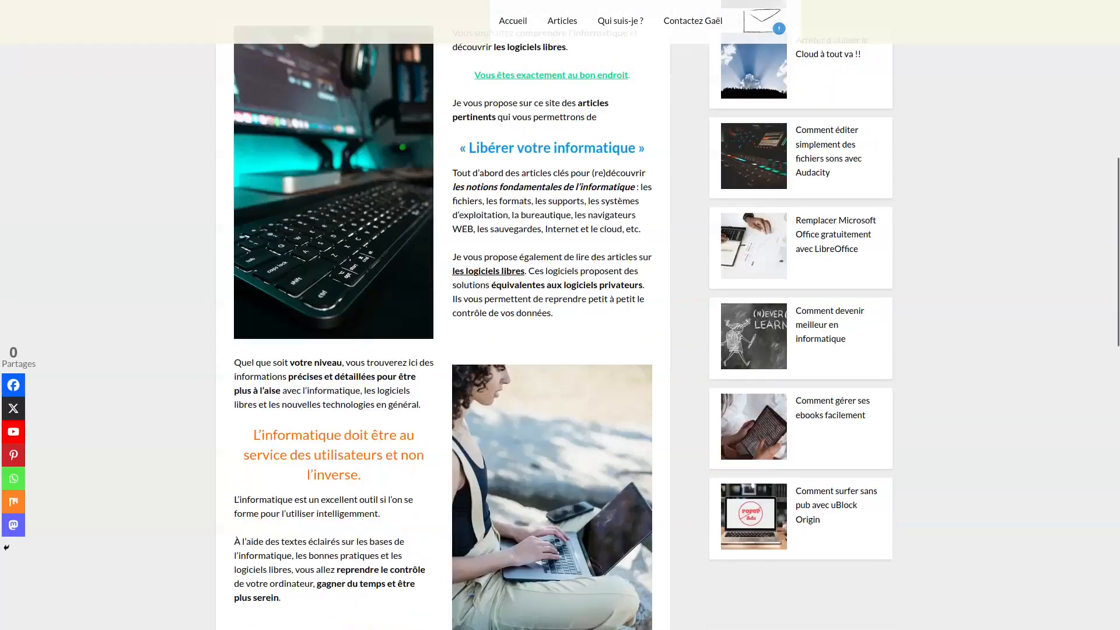
pyautogui.scroll(-2, 560, 315)
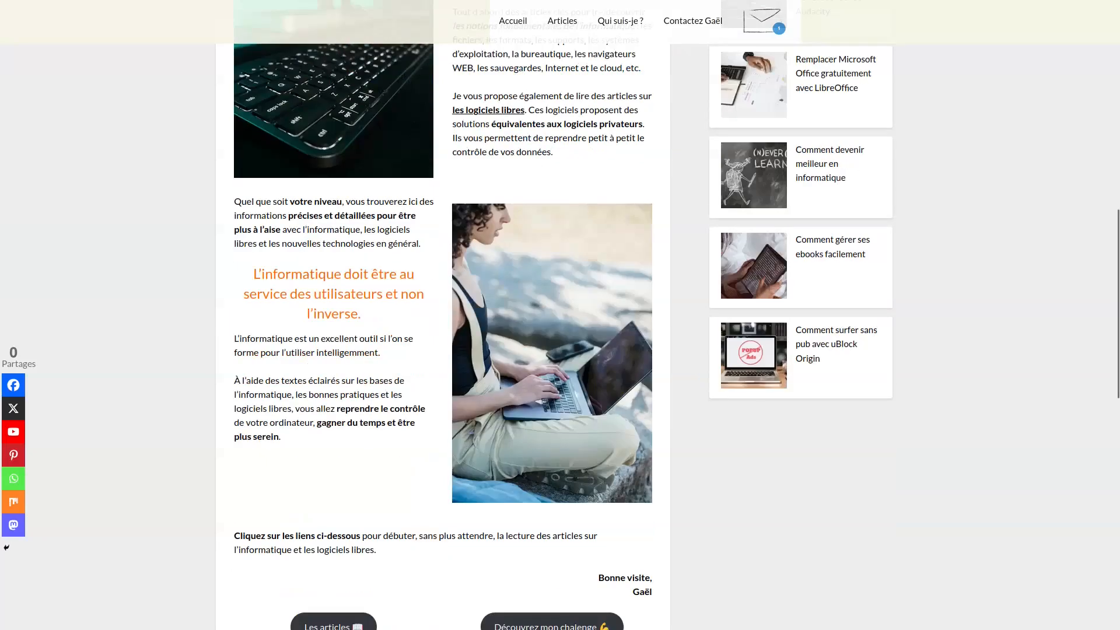
pyautogui.scroll(-1, 560, 315)
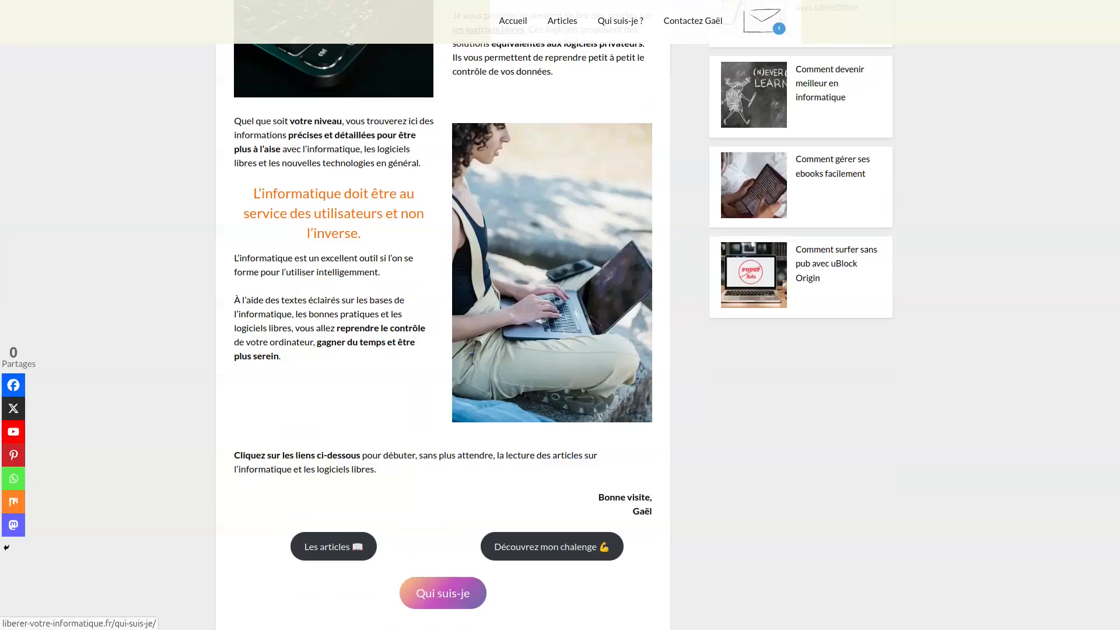
# Open the "Qui suis-je ?" page and read the author's presentation down to the end.
pyautogui.click(618, 21)
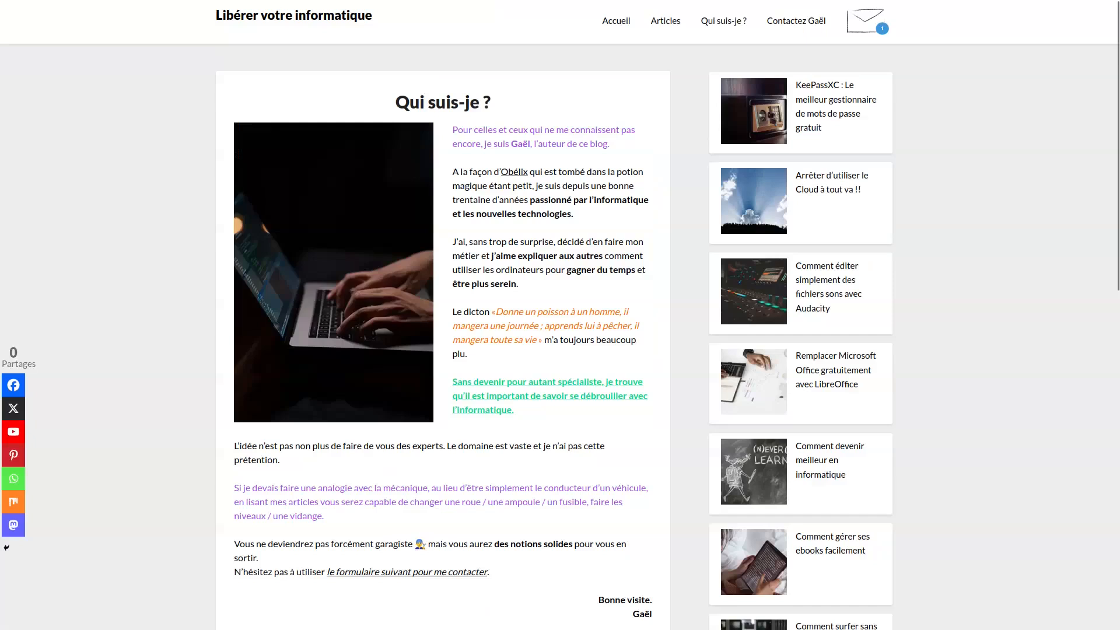
pyautogui.scroll(-1, 731, 26)
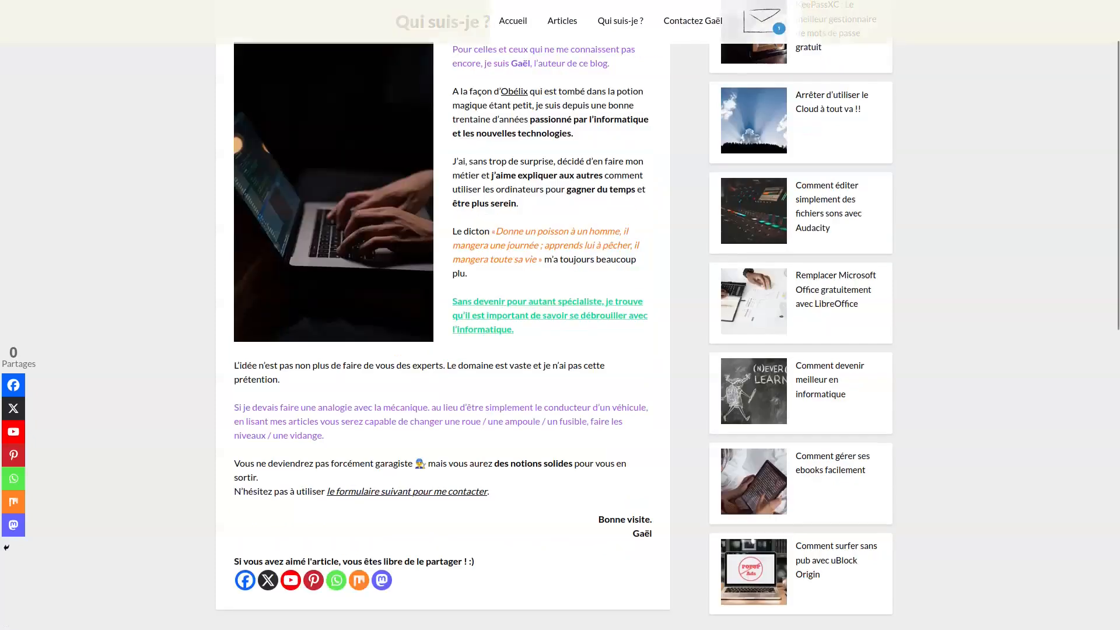
pyautogui.scroll(-1, 731, 26)
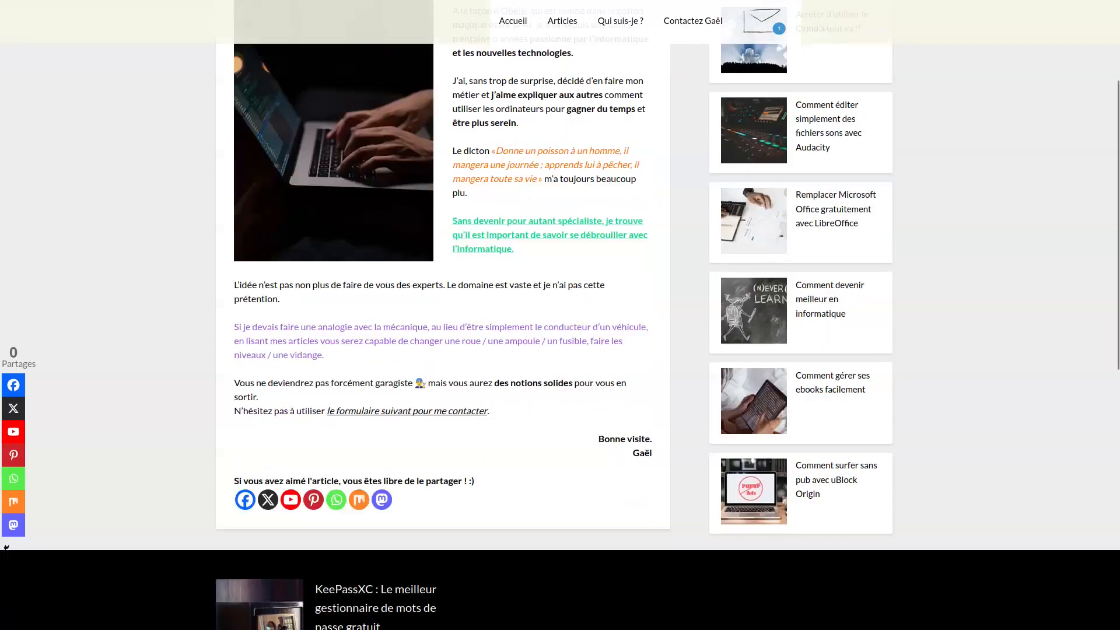
pyautogui.scroll(-1, 731, 26)
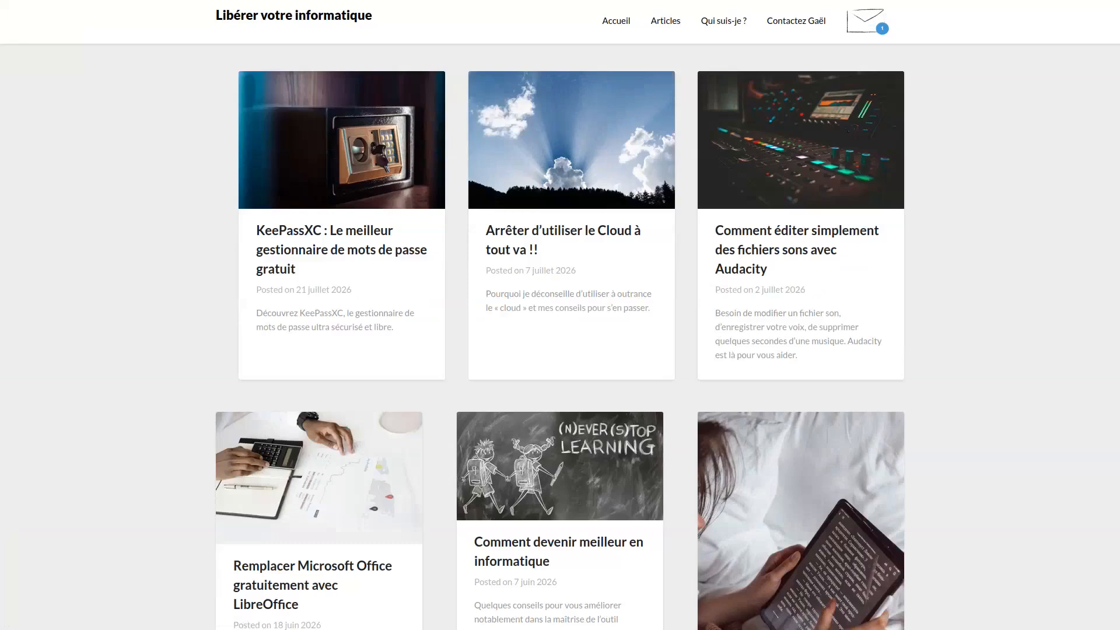
# Look through the first page of the blog's article list and go on to the following page.
pyautogui.scroll(-3, 560, 408)
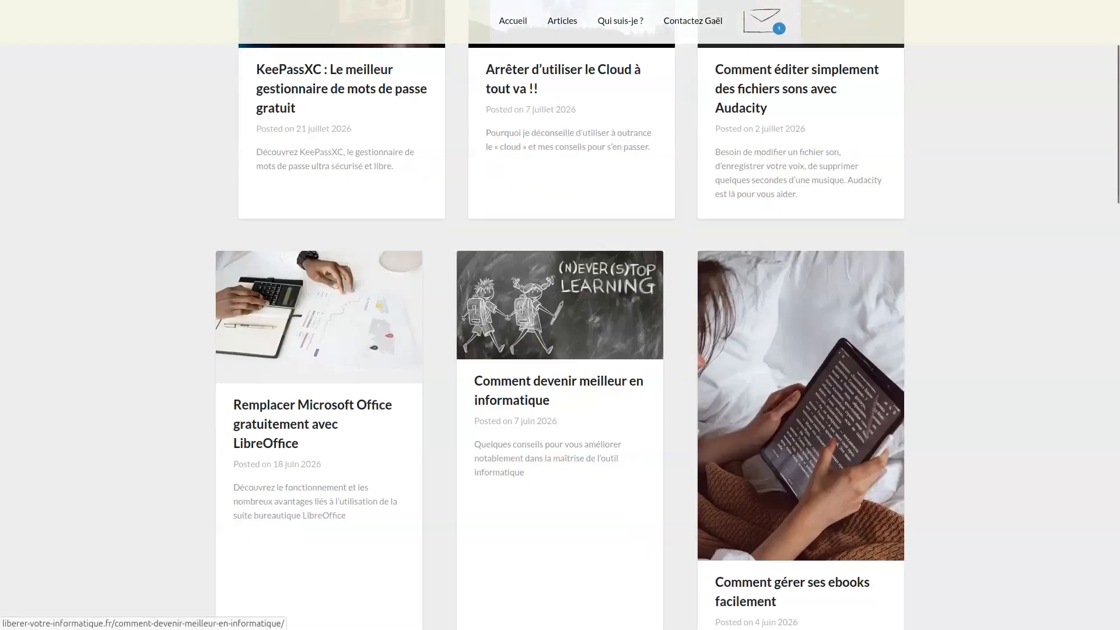
pyautogui.scroll(-2, 560, 408)
pyautogui.scroll(-2, 560, 408)
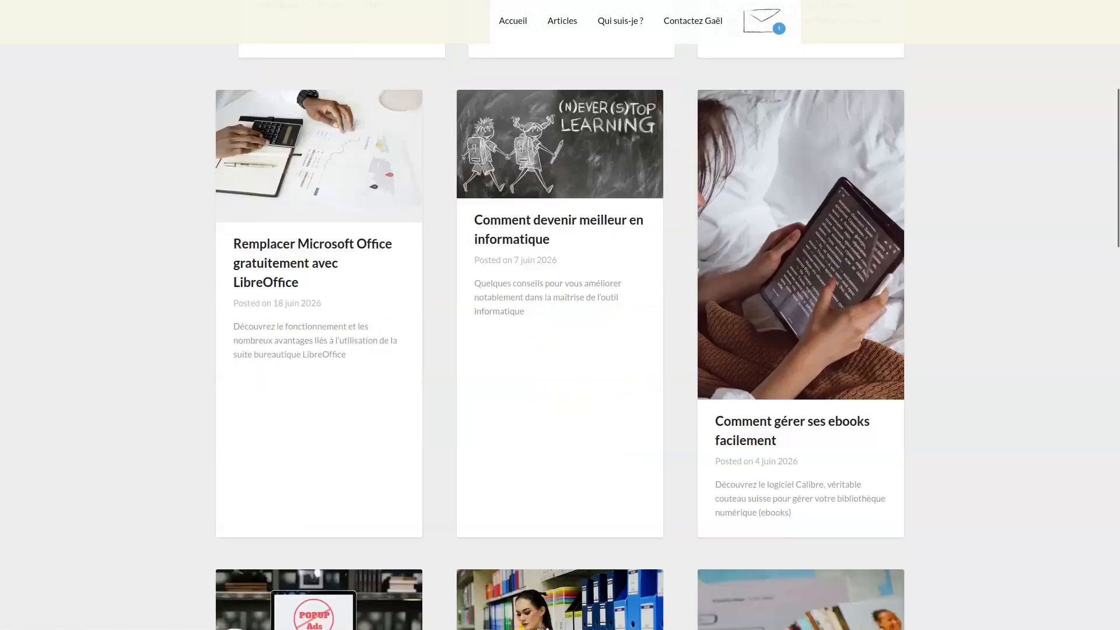
pyautogui.scroll(-10, 560, 349)
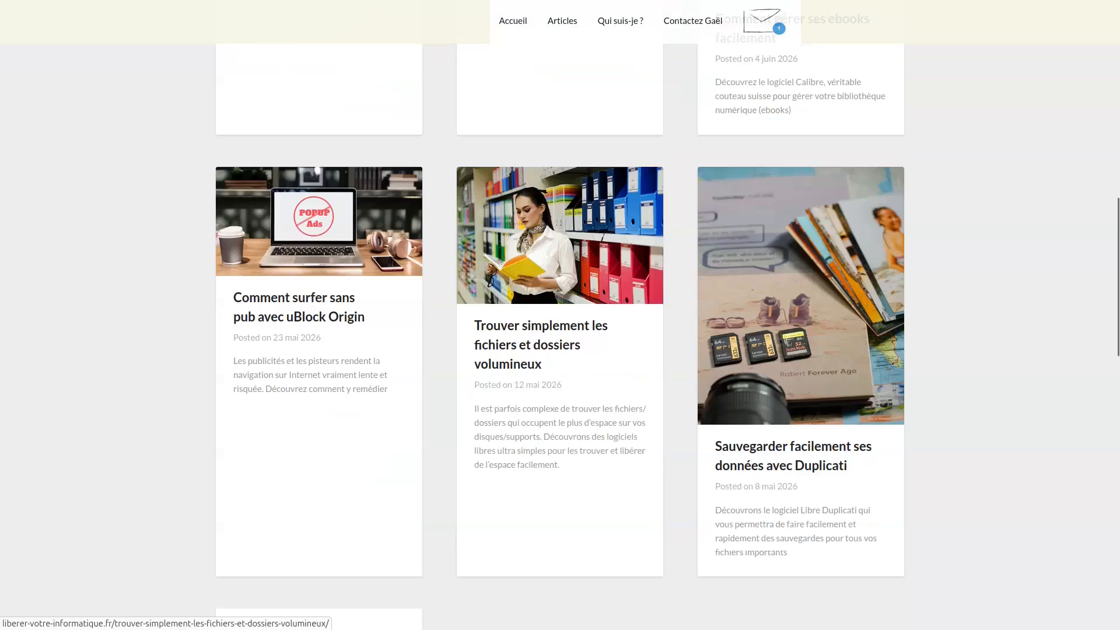
pyautogui.scroll(-12, 560, 350)
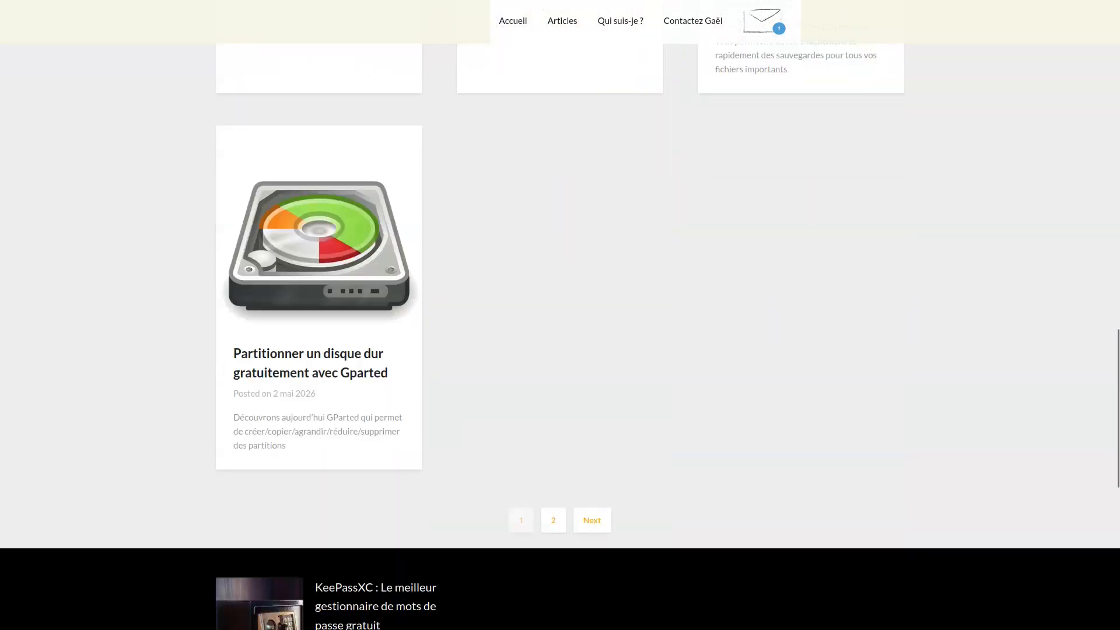
pyautogui.click(592, 520)
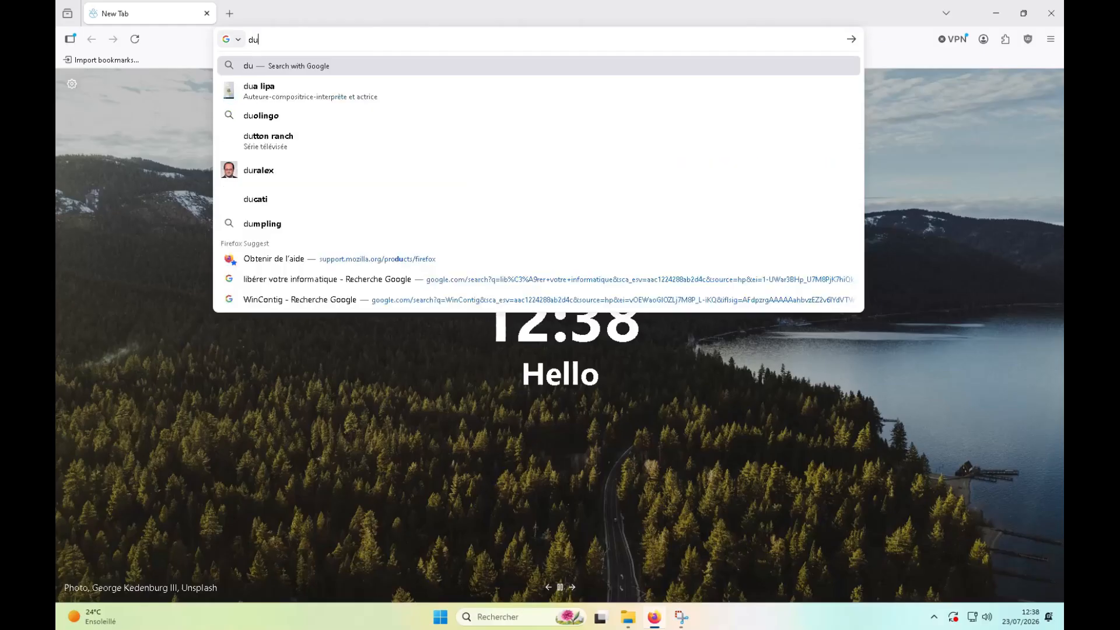
# Search the web for "duplicati" and open the official duplicati.com website.
pyautogui.write('plic')
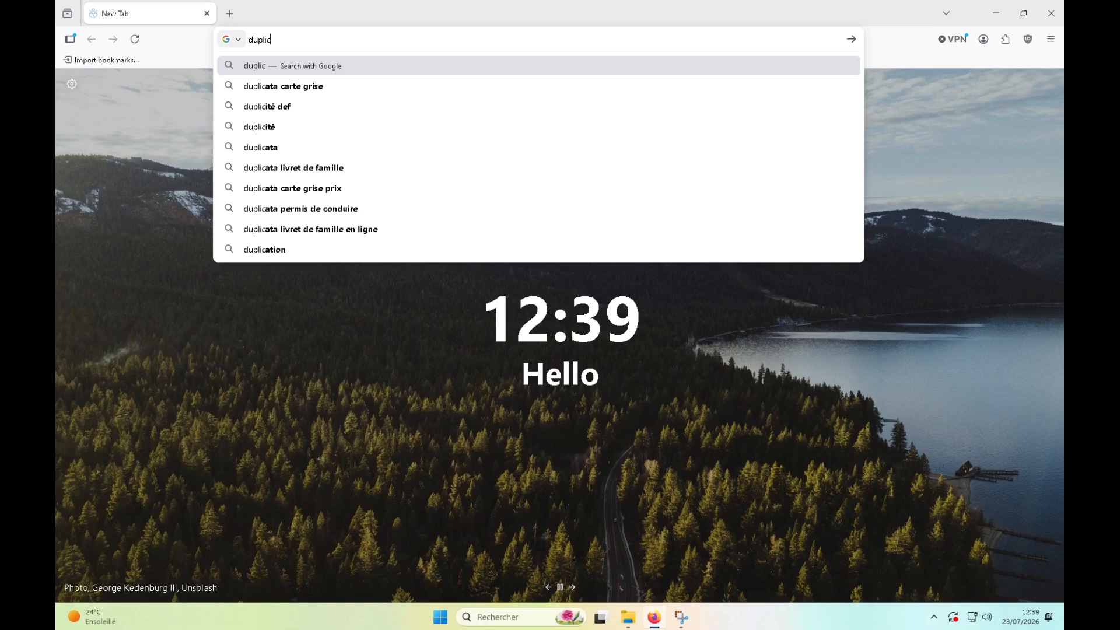
pyautogui.write('ati')
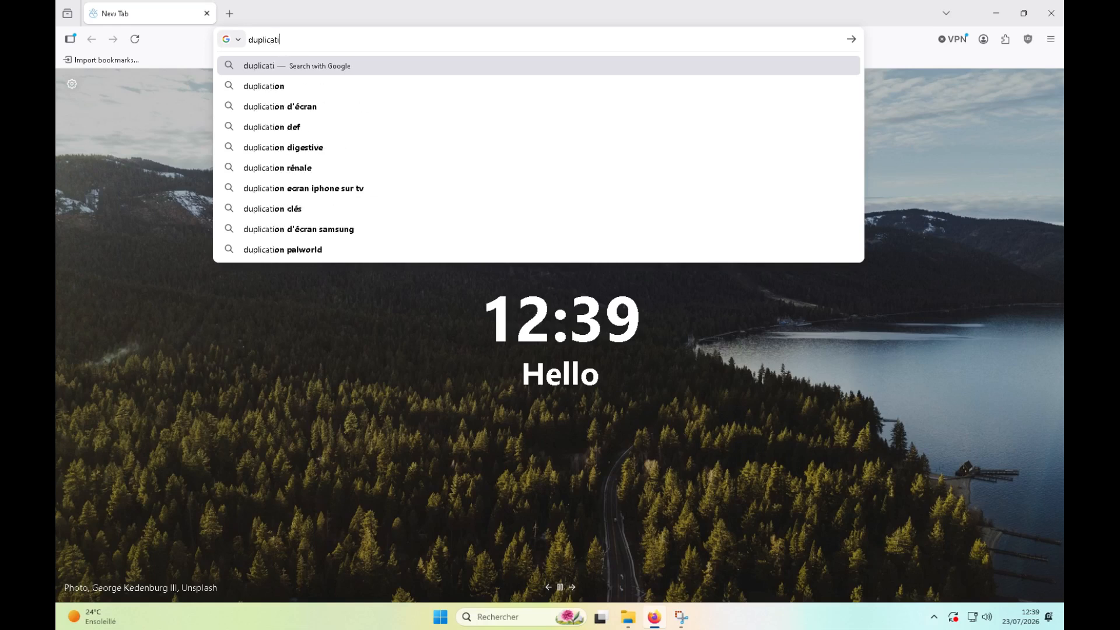
pyautogui.press('Return')
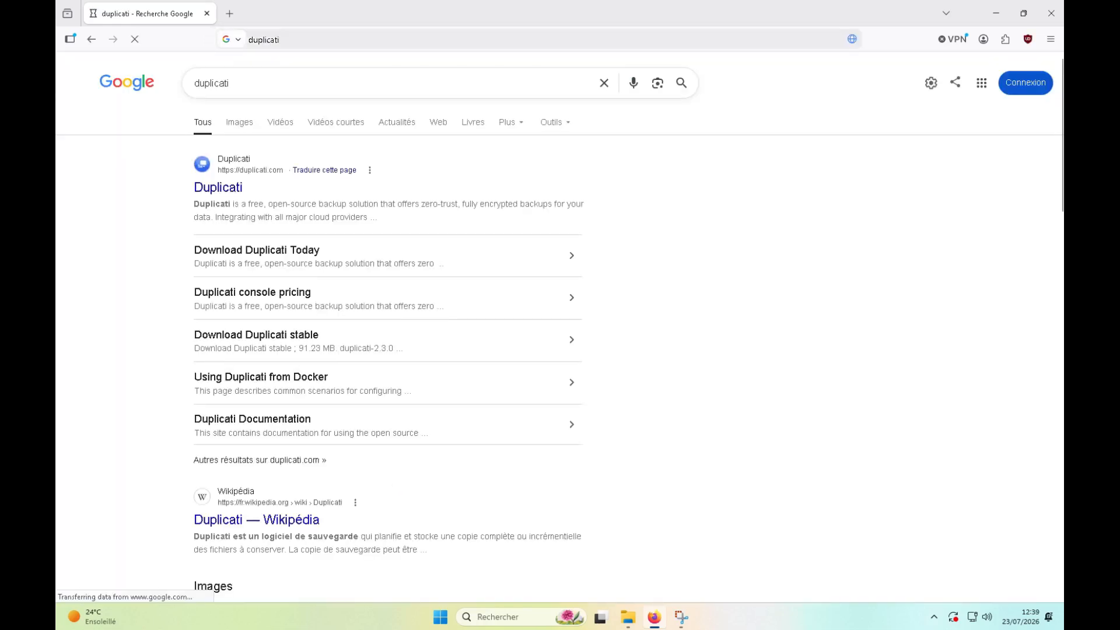
pyautogui.click(217, 187)
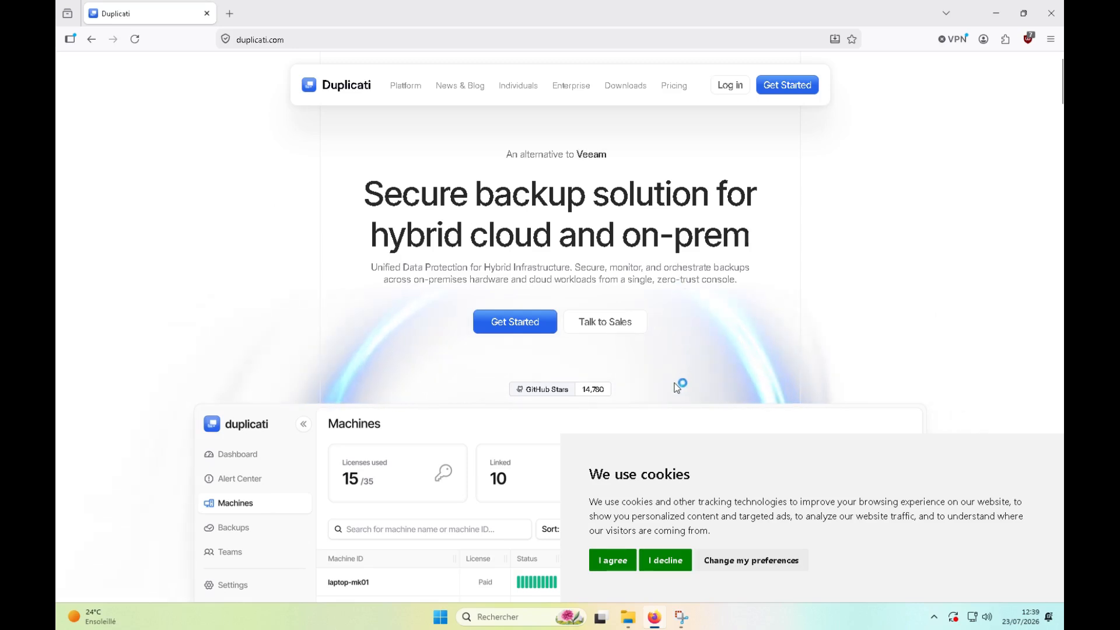
# Decline the website's cookies and download the Windows 64bit 2.3.0.4 version of Duplicati.
pyautogui.click(667, 561)
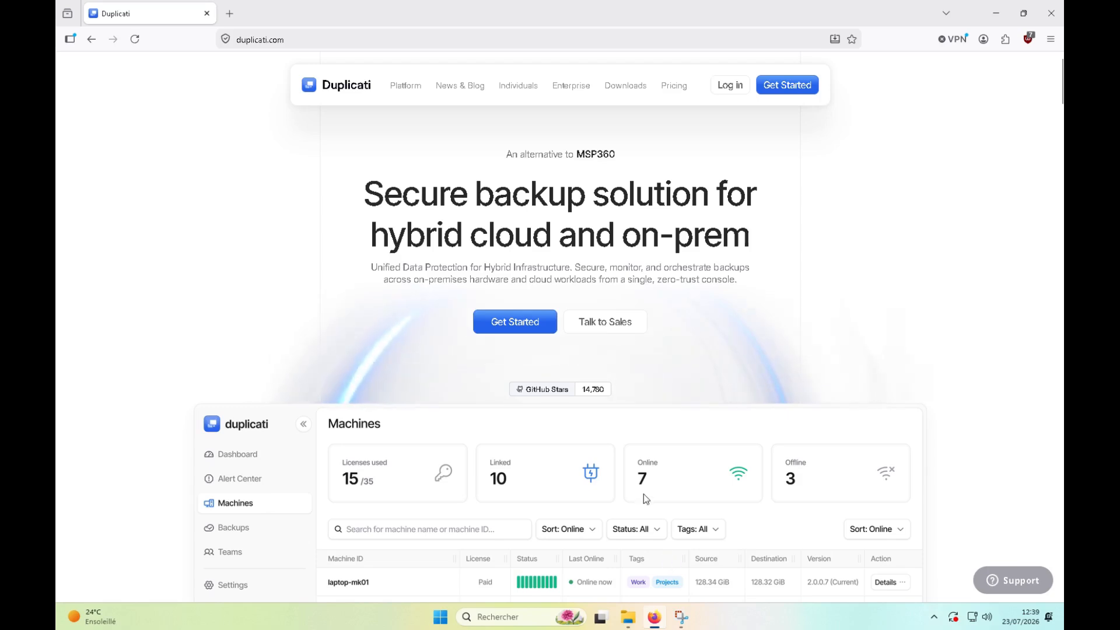
pyautogui.click(619, 87)
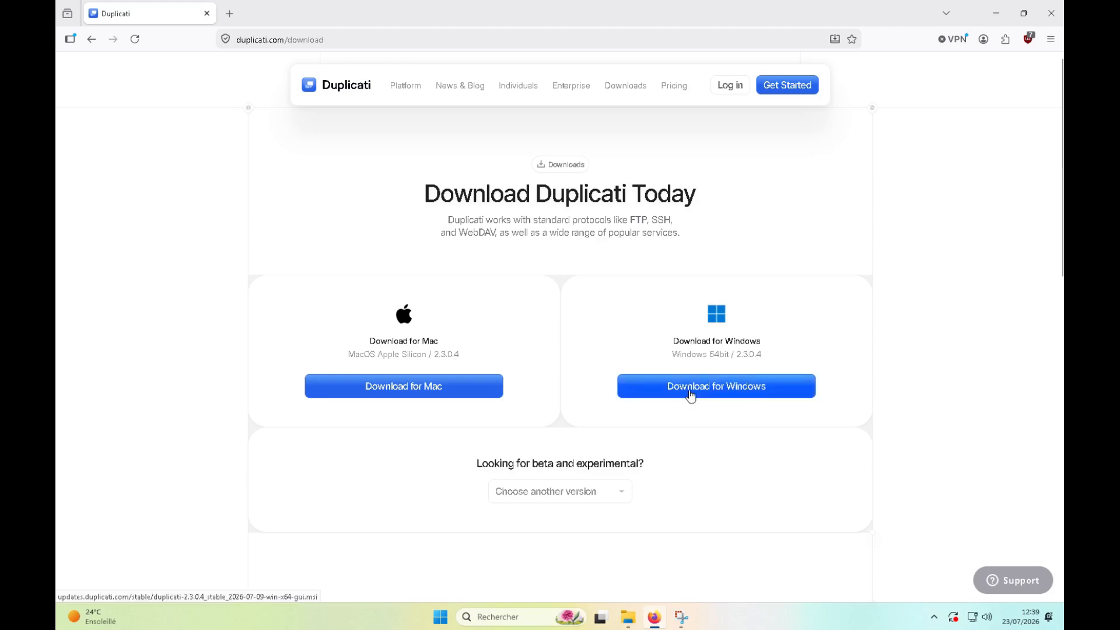
pyautogui.click(690, 396)
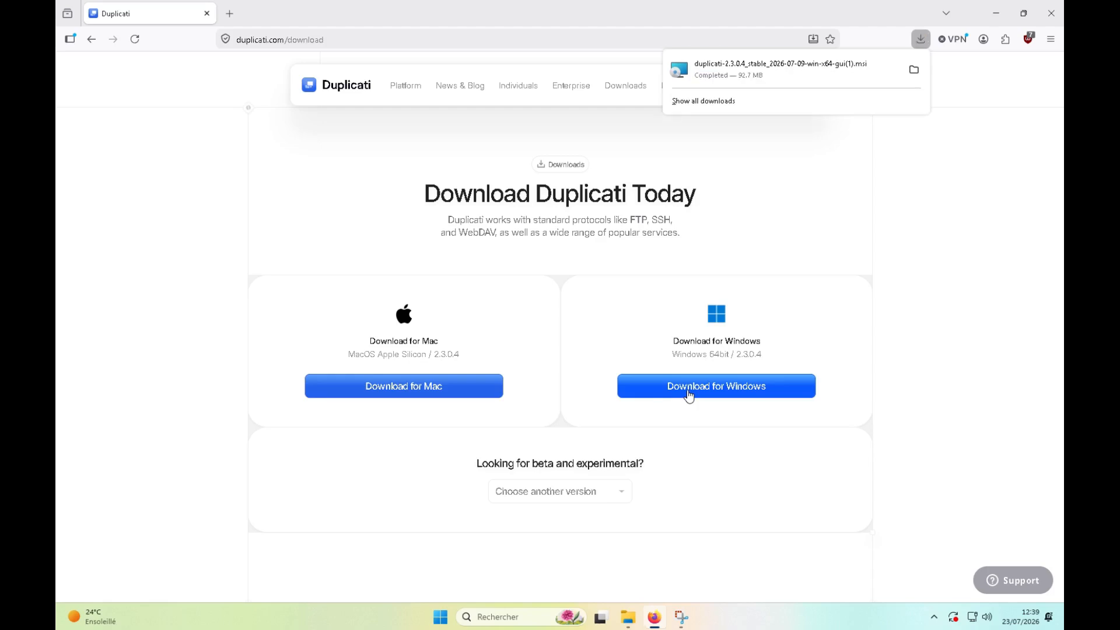
# Launch the downloaded Duplicati installer and accept the terms of its license agreement.
pyautogui.click(810, 77)
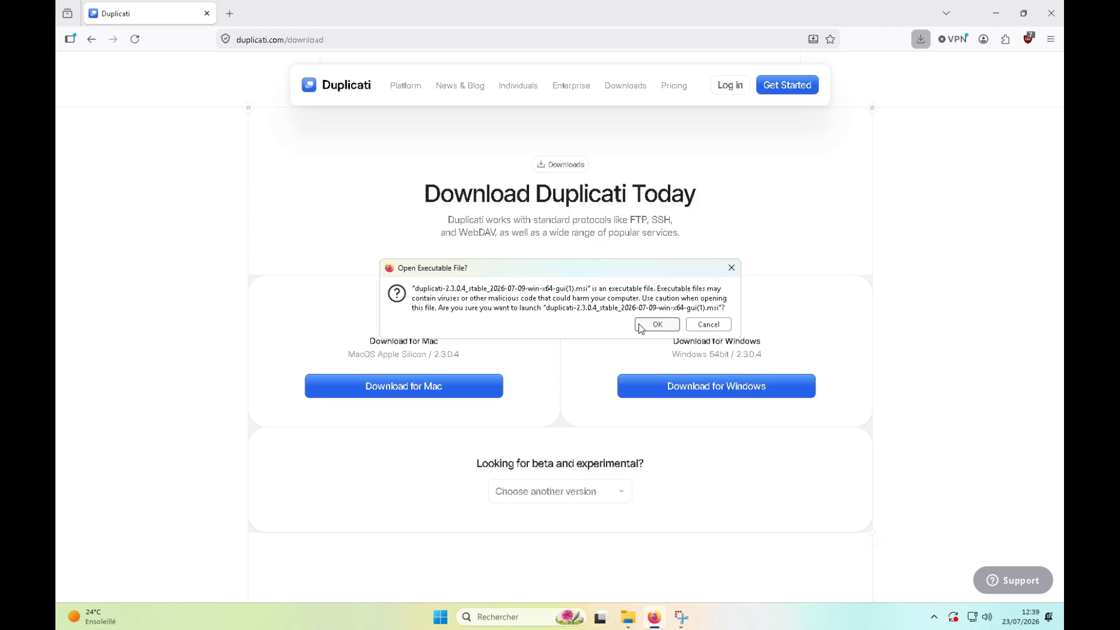
pyautogui.click(657, 324)
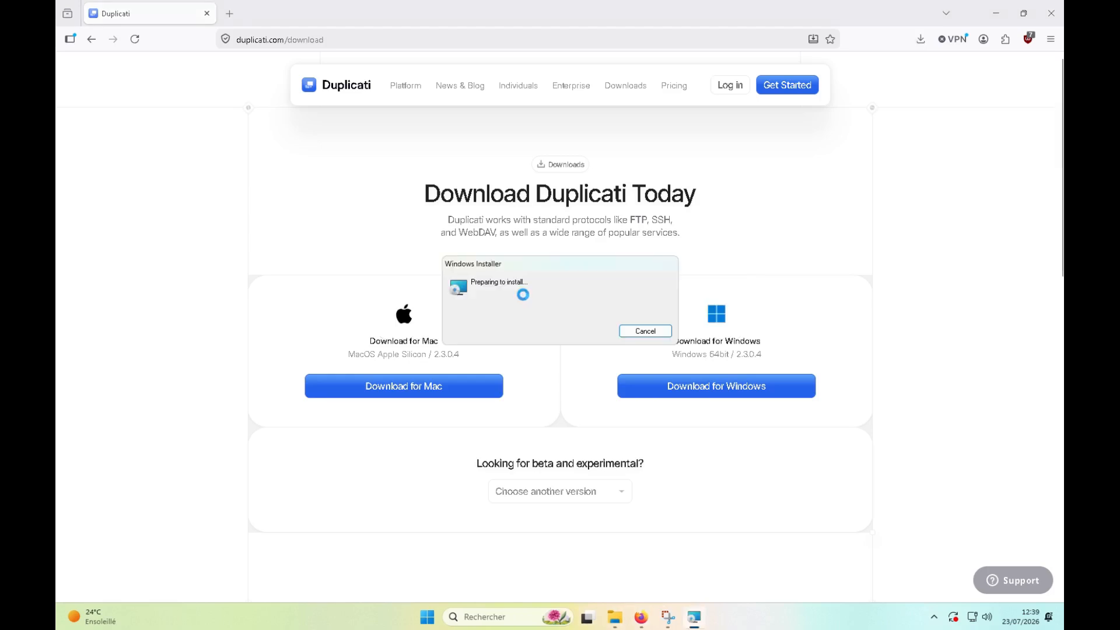
pyautogui.click(627, 402)
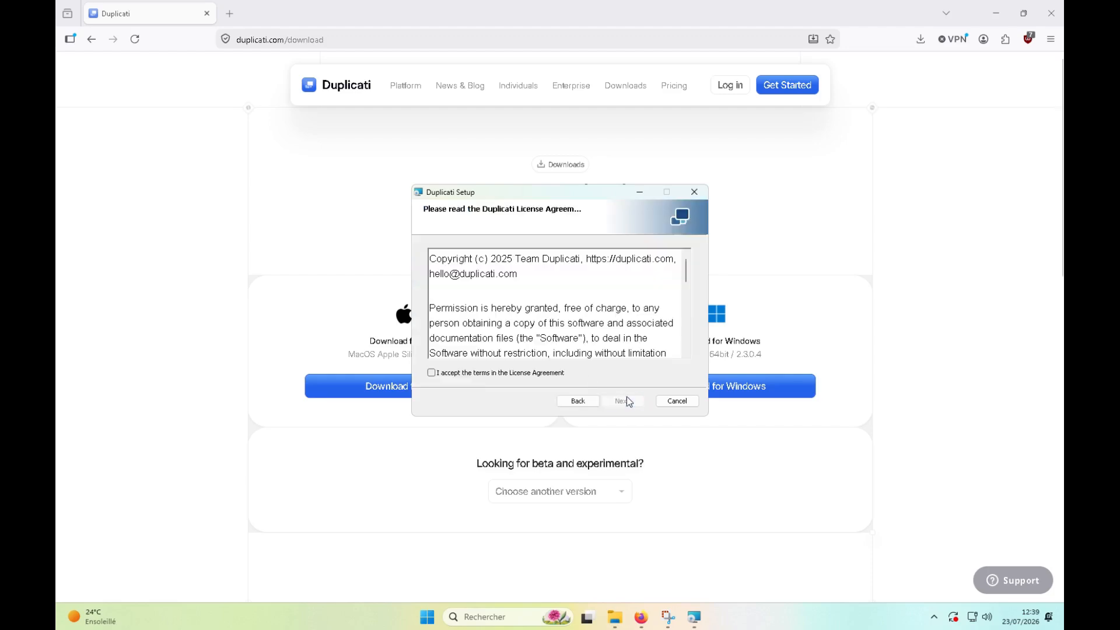
pyautogui.click(516, 373)
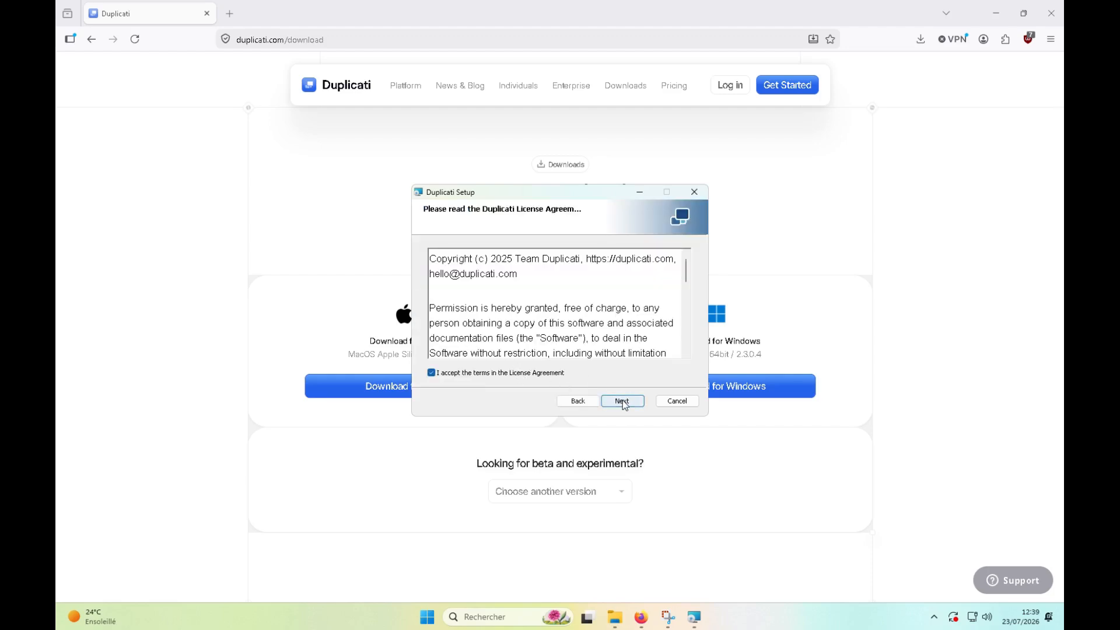
pyautogui.click(623, 401)
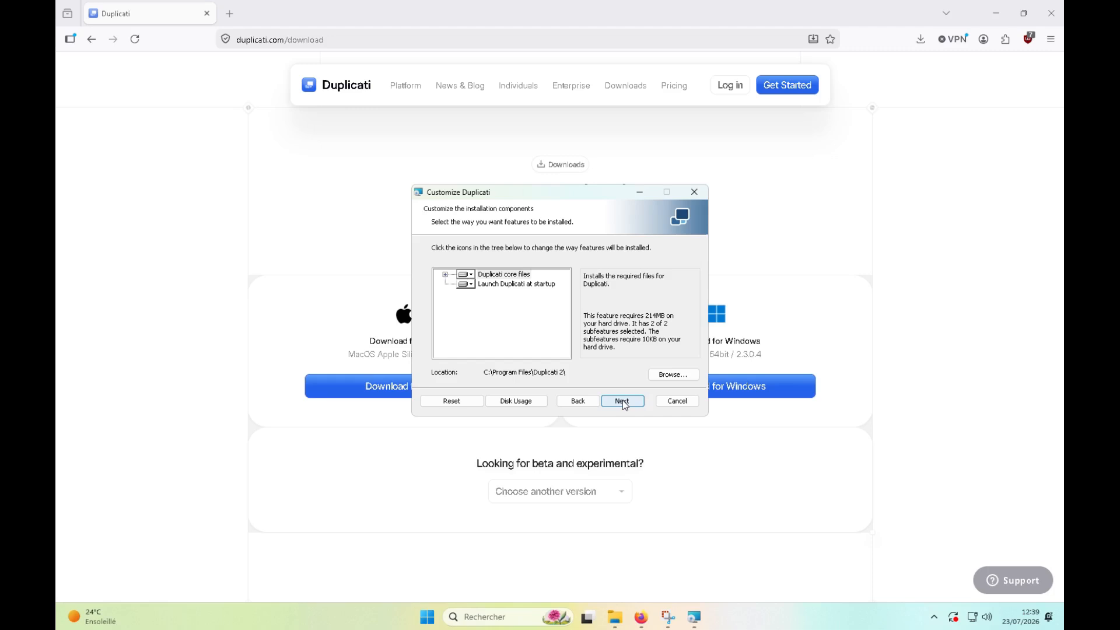
# Install Duplicati with the default components and location, and finish the setup with "Launch Duplicati now" enabled.
pyautogui.click(623, 402)
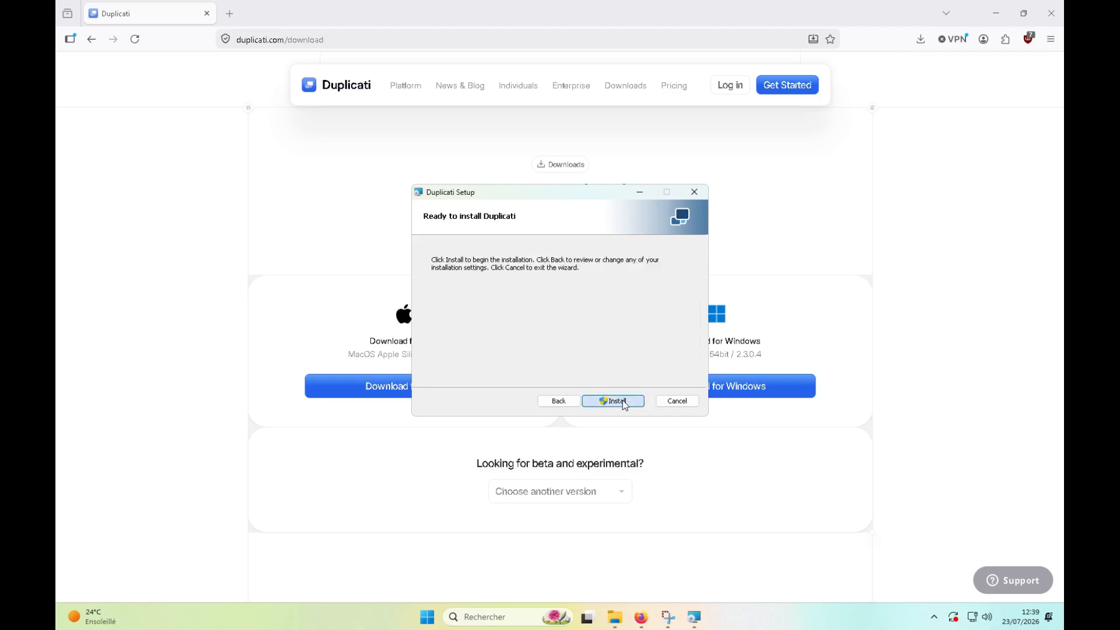
pyautogui.click(623, 402)
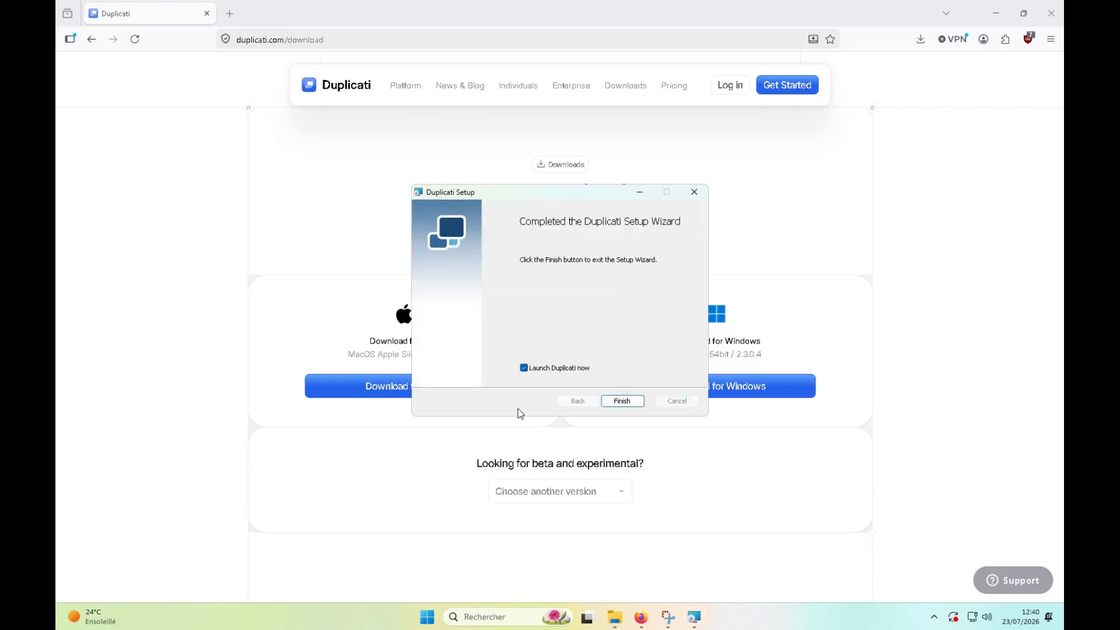
pyautogui.click(622, 401)
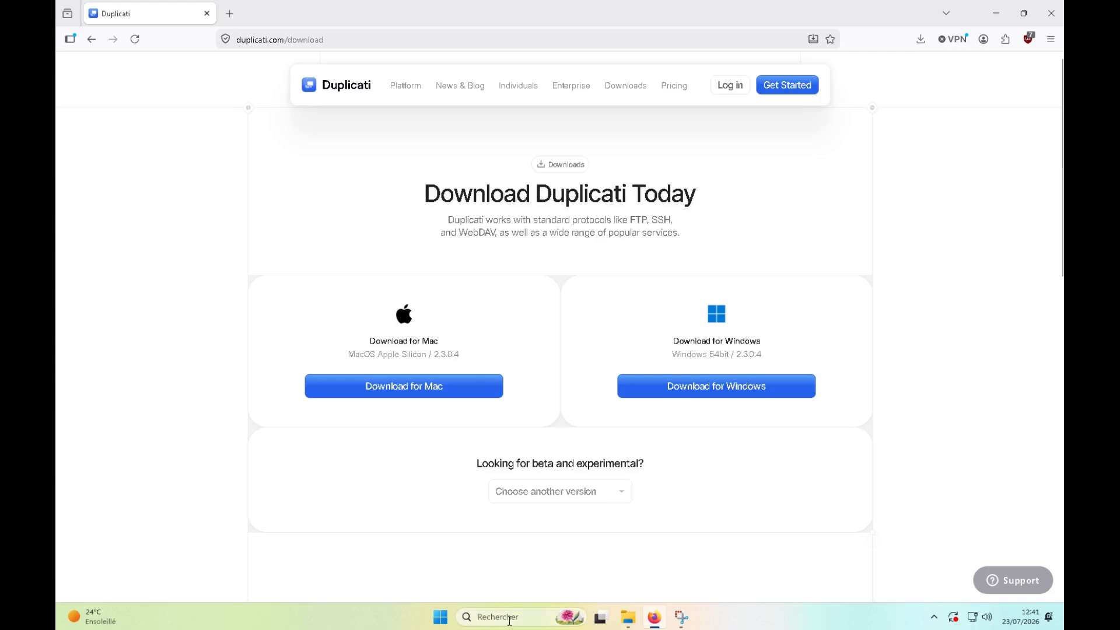
# Find the installed Duplicati application by searching Windows for "dupl" and open it.
pyautogui.click(509, 616)
pyautogui.write('dupl')
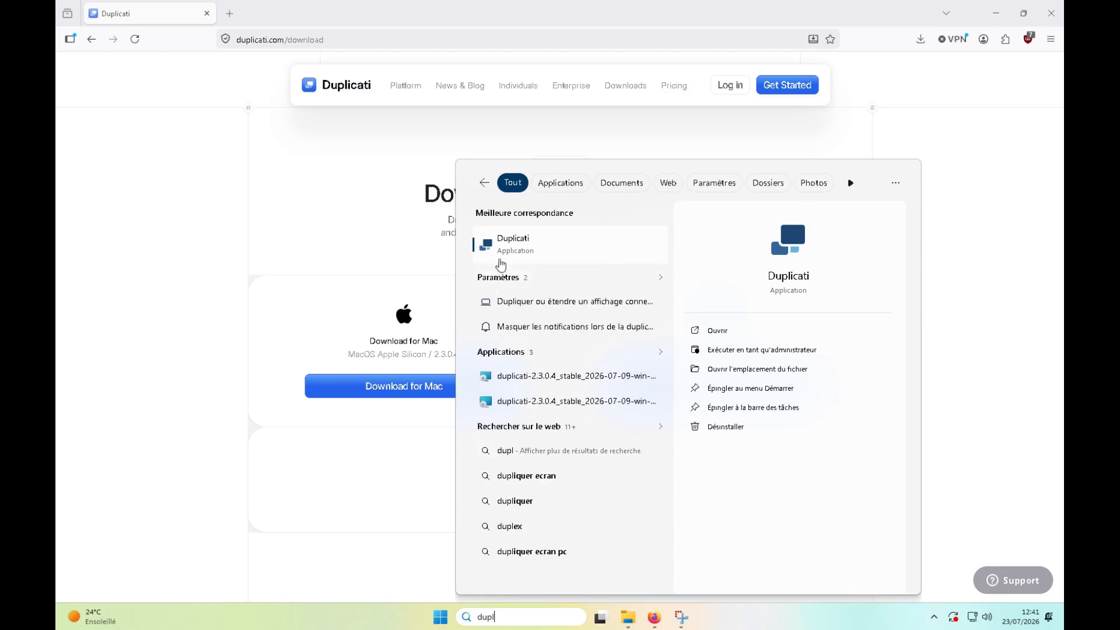
pyautogui.click(528, 244)
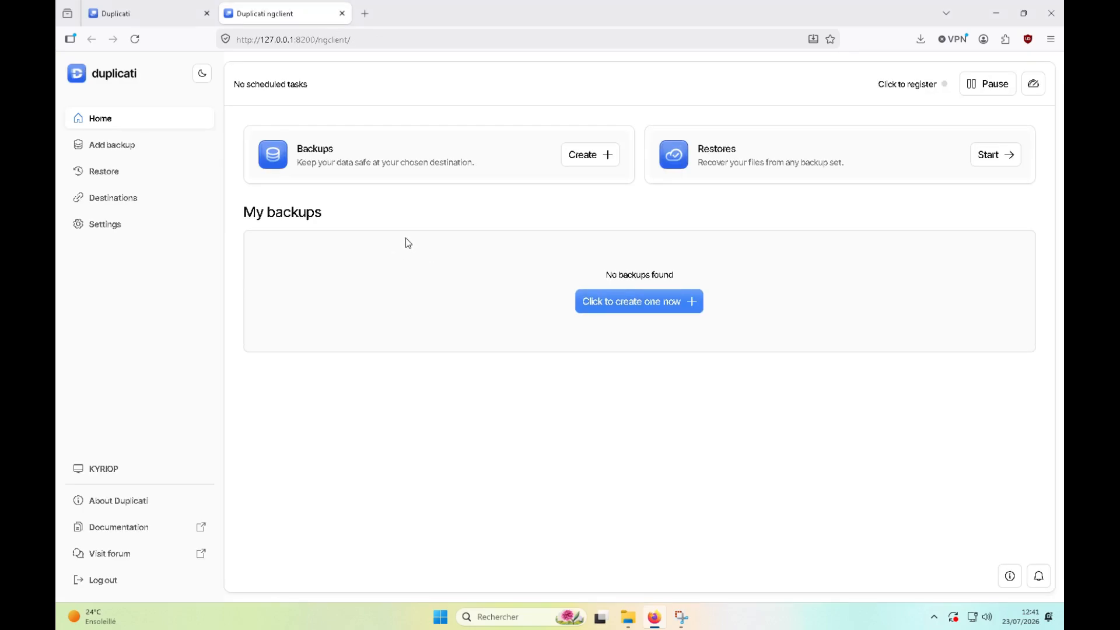
# Set the interface language to French (fr) in Duplicati's settings.
pyautogui.click(107, 225)
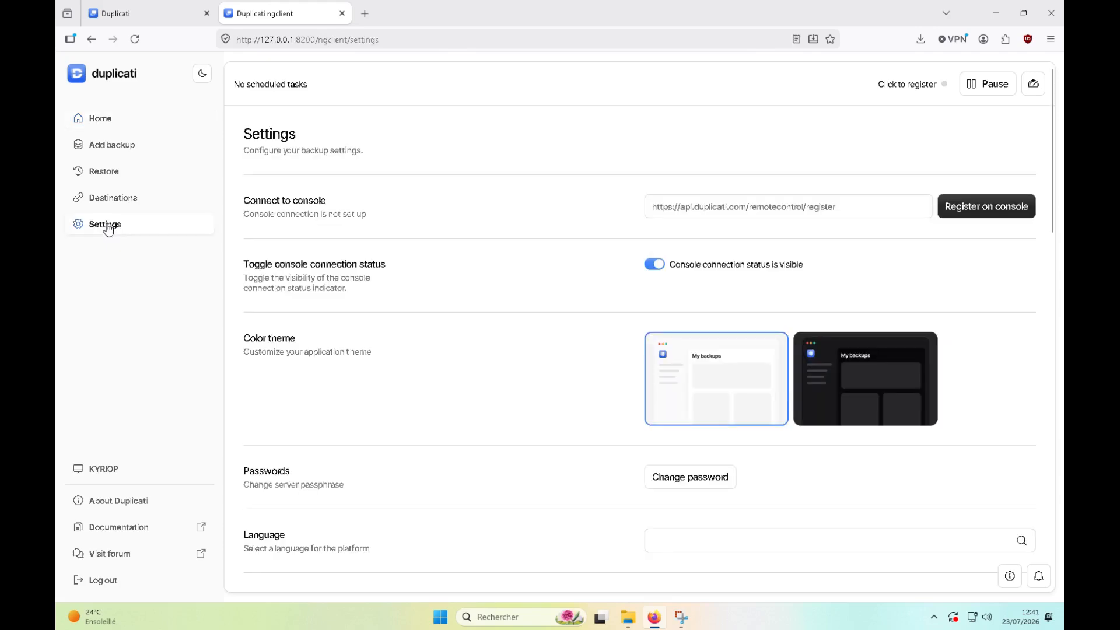
pyautogui.scroll(-3, 430, 378)
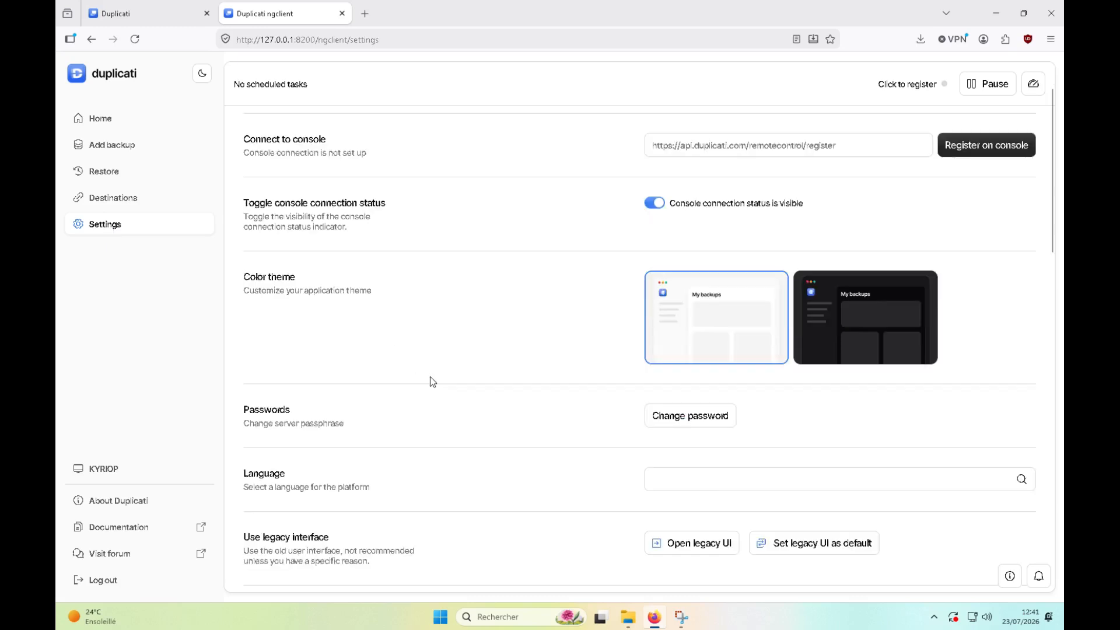
pyautogui.click(672, 360)
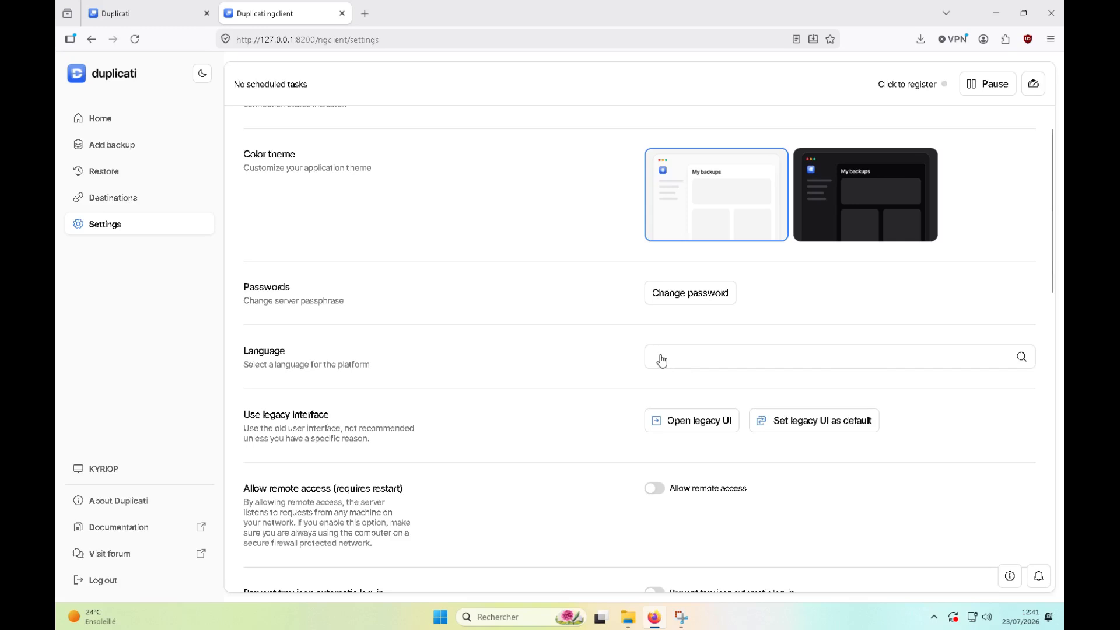
pyautogui.click(661, 360)
pyautogui.scroll(-3, 677, 460)
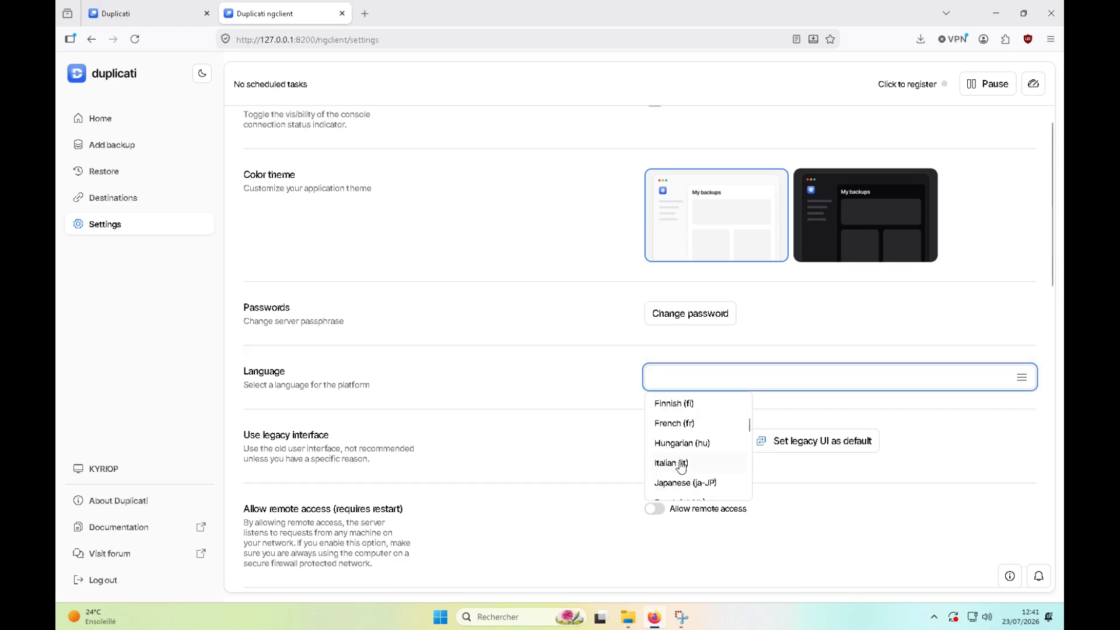
pyautogui.click(670, 424)
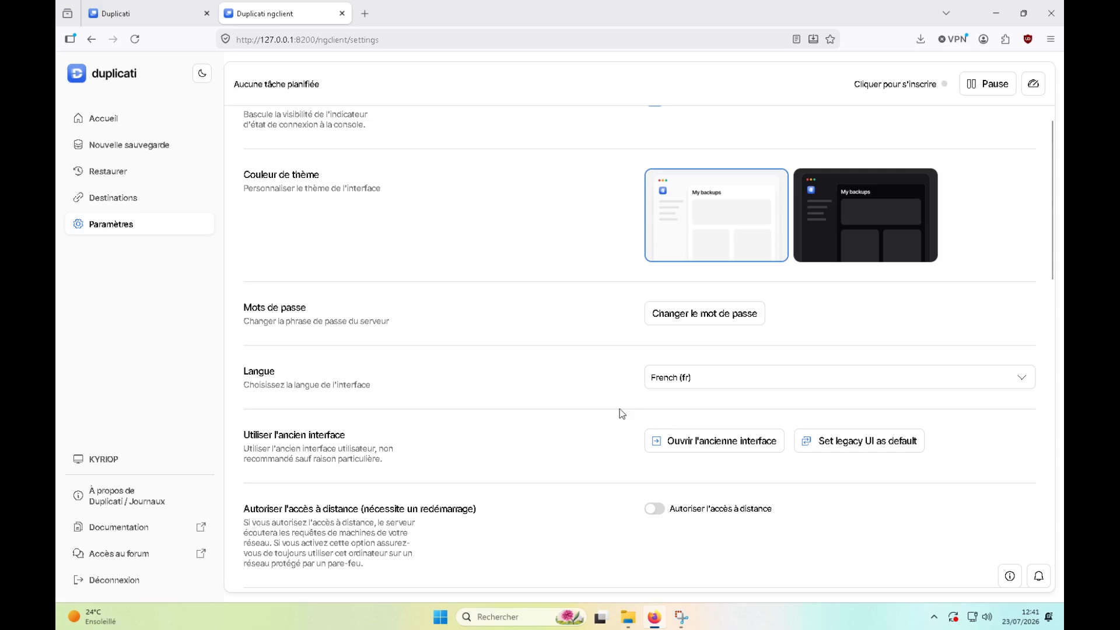
# Start a new backup from the home page and name it "Sauvegarde de mes documents".
pyautogui.click(101, 120)
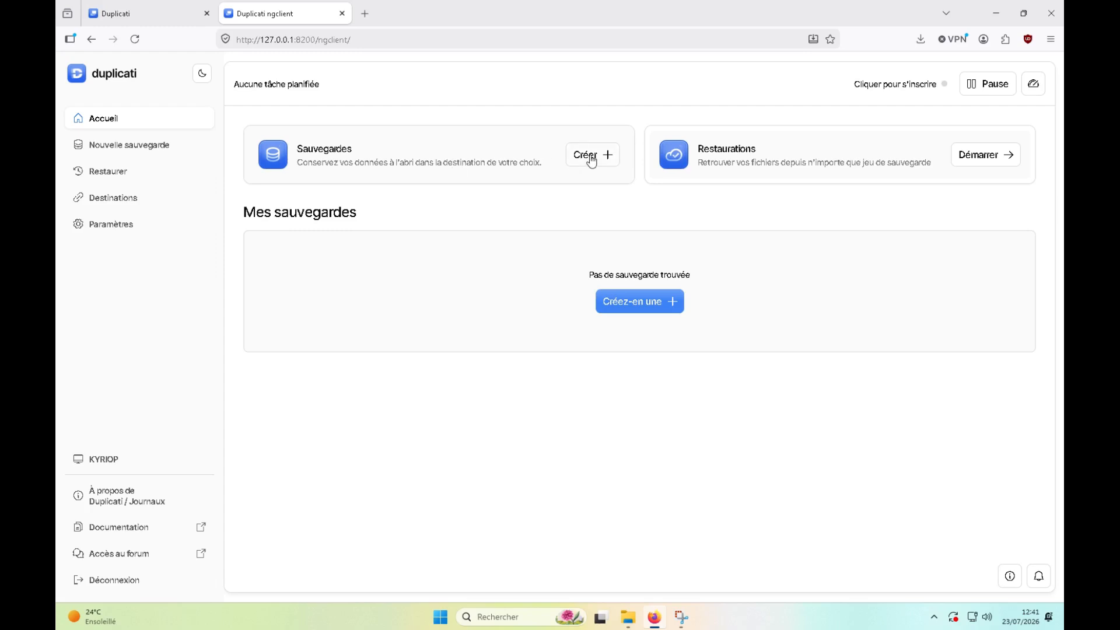
pyautogui.click(591, 159)
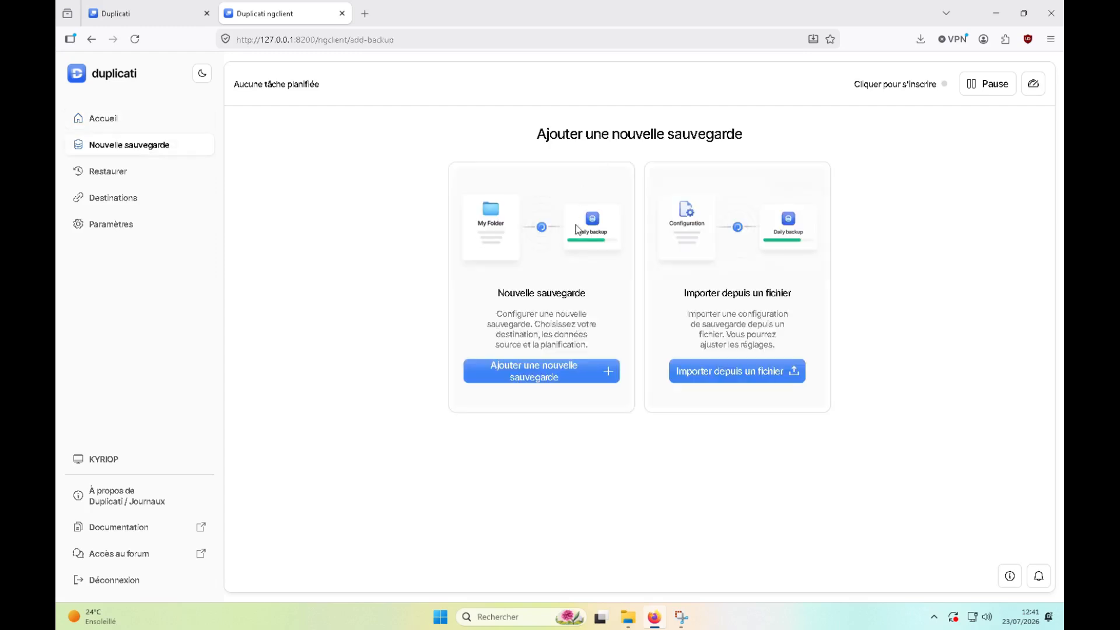
pyautogui.click(558, 379)
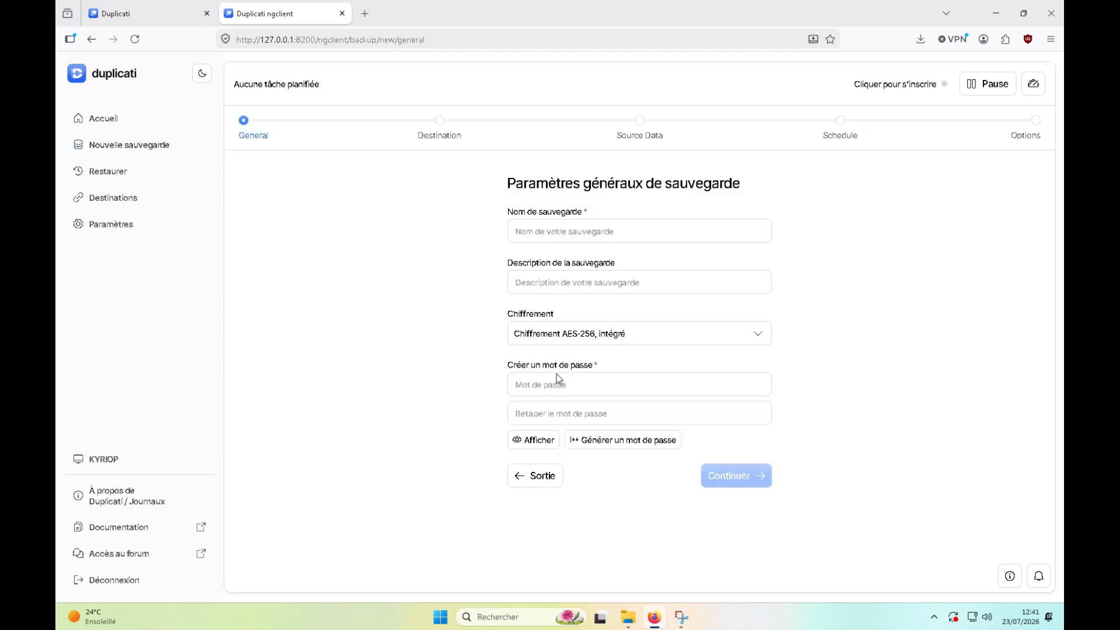
pyautogui.click(598, 227)
pyautogui.write('S')
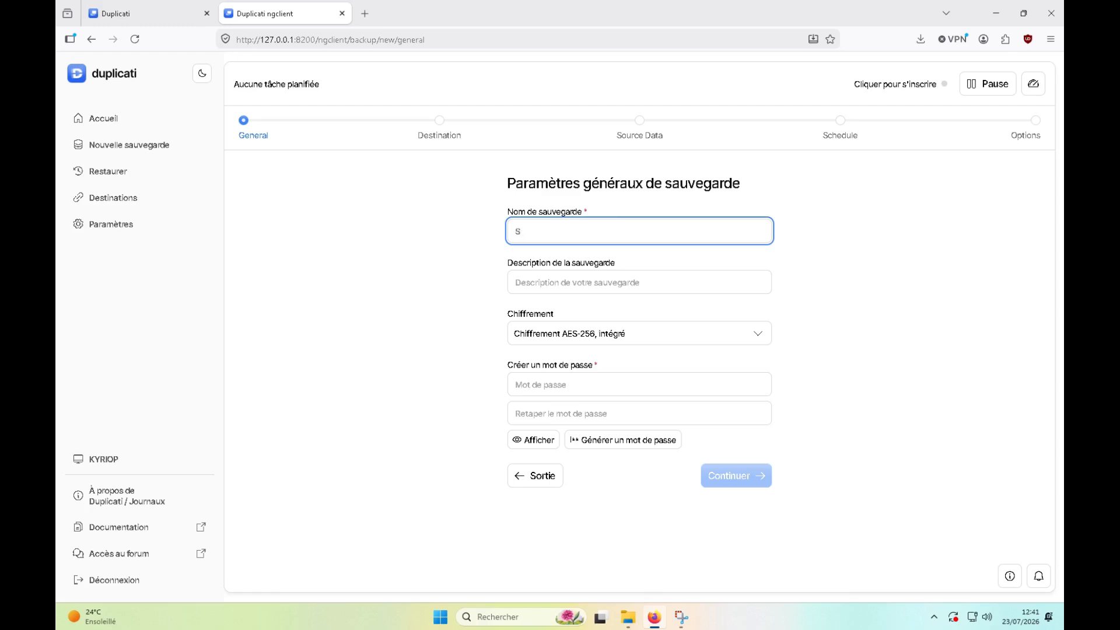
pyautogui.write('auvegarde de mes documents')
# Encrypt the backup with the built-in AES-256 option, enter and confirm the encryption password, and dismiss the browser's offer to save it.
pyautogui.click(751, 335)
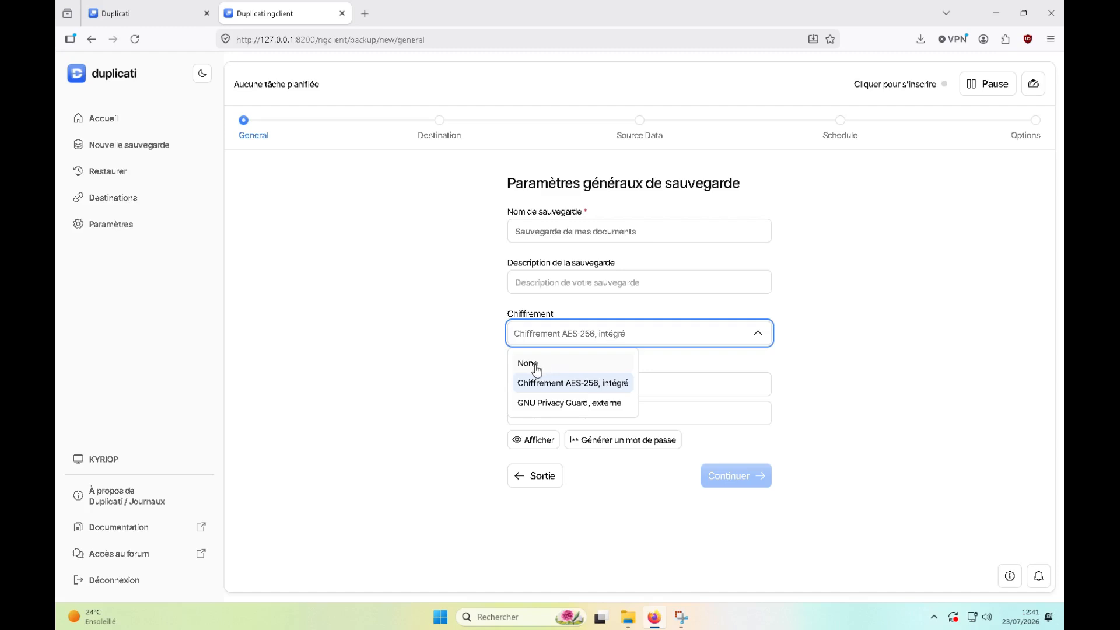
pyautogui.click(625, 382)
pyautogui.click(625, 381)
pyautogui.click(625, 381)
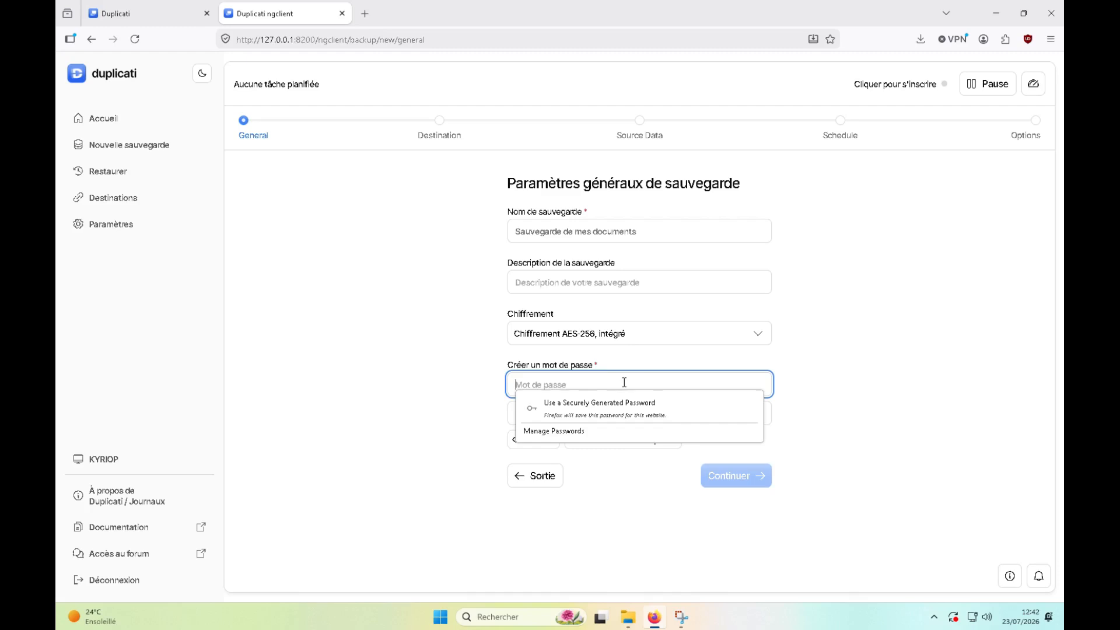
pyautogui.write('**************')
pyautogui.press('Tab')
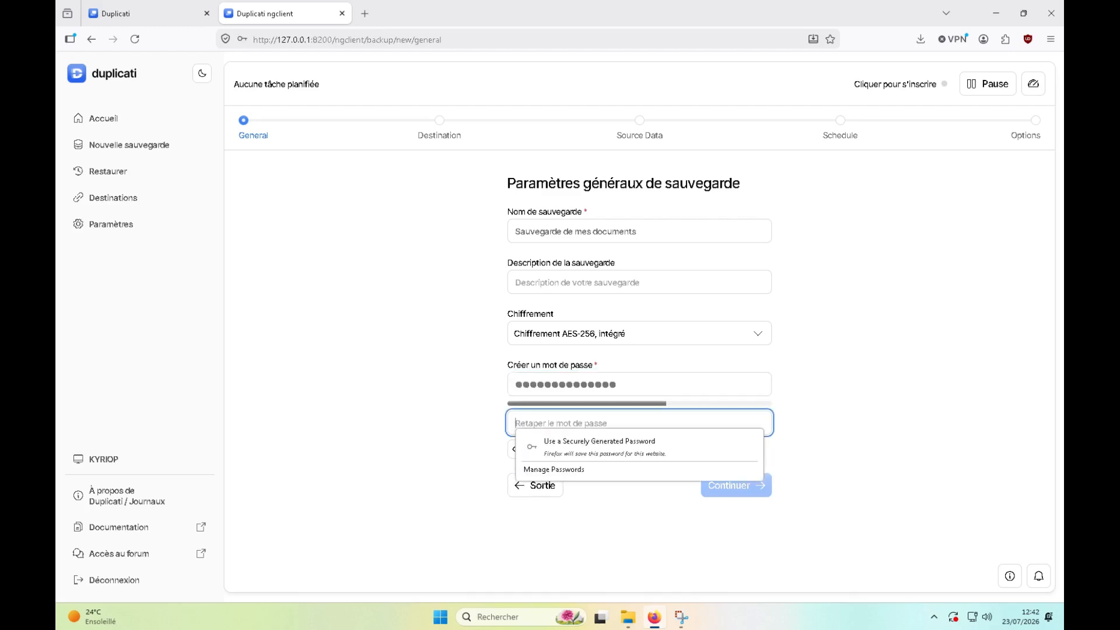
pyautogui.write('**************')
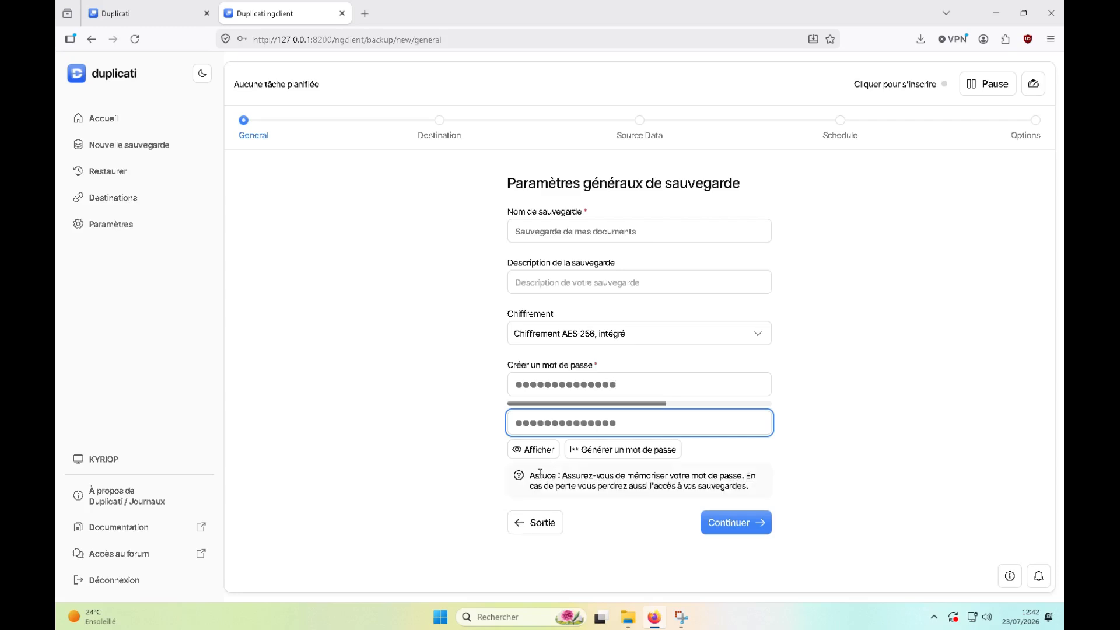
pyautogui.moveTo(531, 474); pyautogui.dragTo(760, 492)
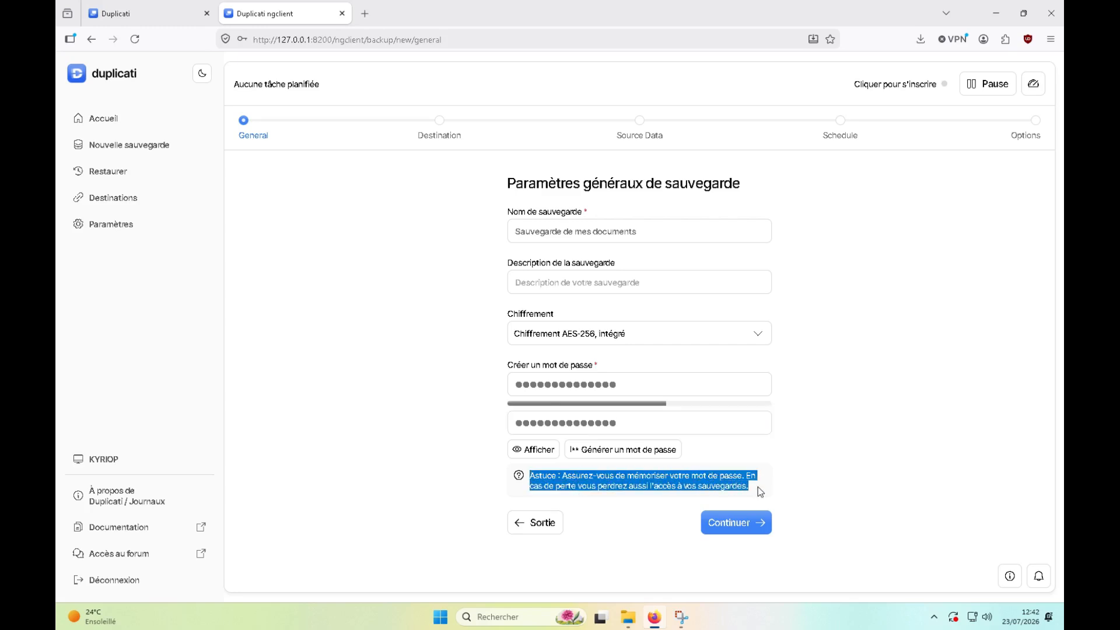
pyautogui.click(751, 524)
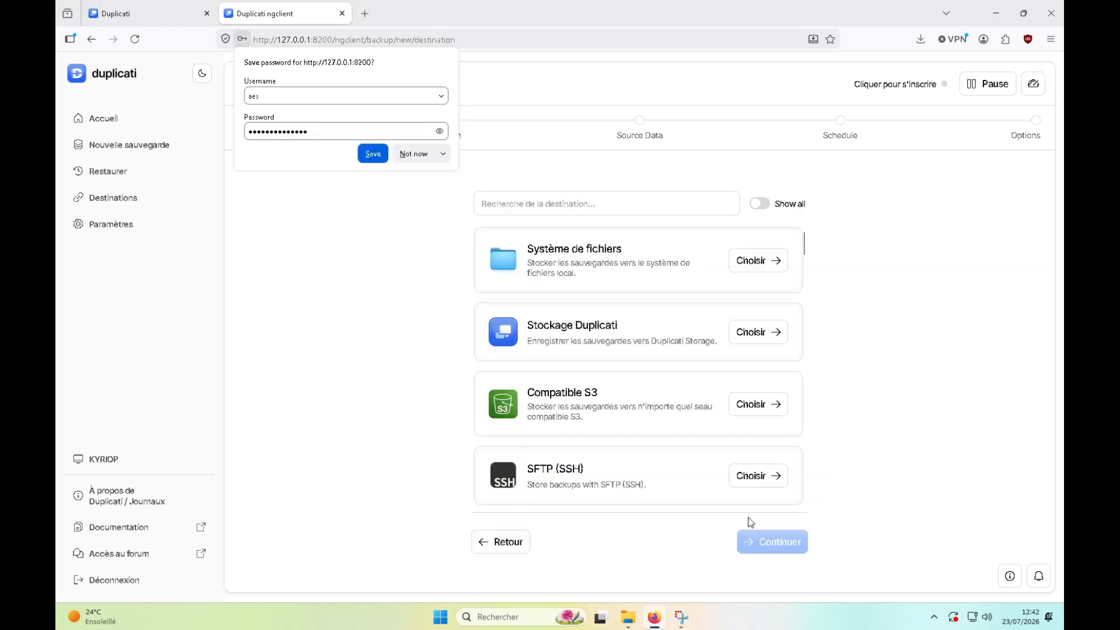
pyautogui.click(423, 362)
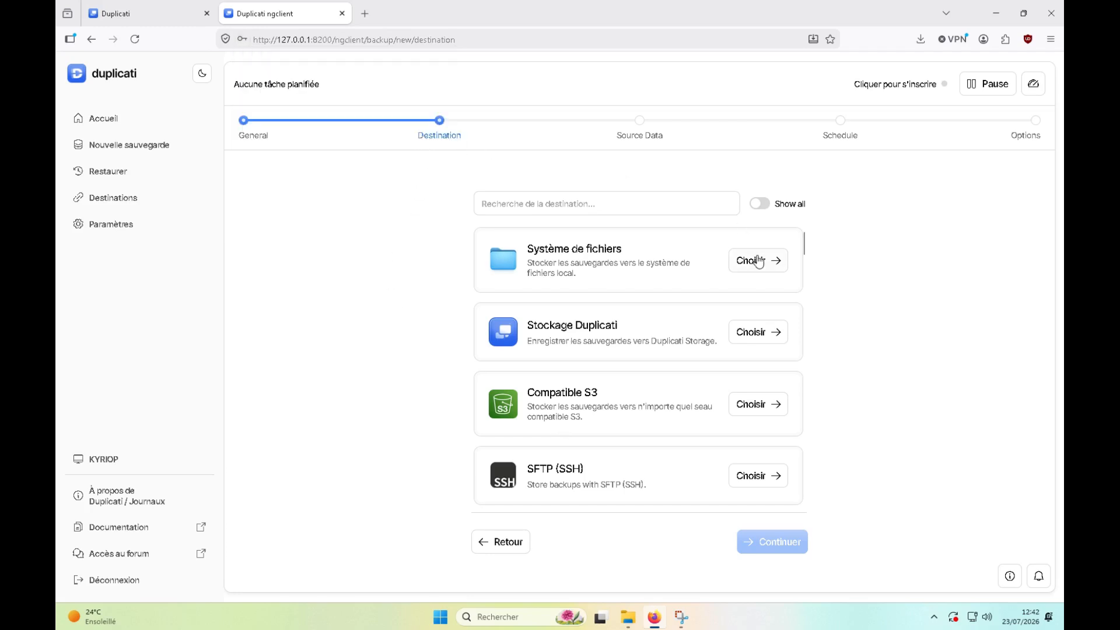
# Look through the available destination types and choose the local file system (Système de fichiers) for the backup.
pyautogui.scroll(-3, 755, 326)
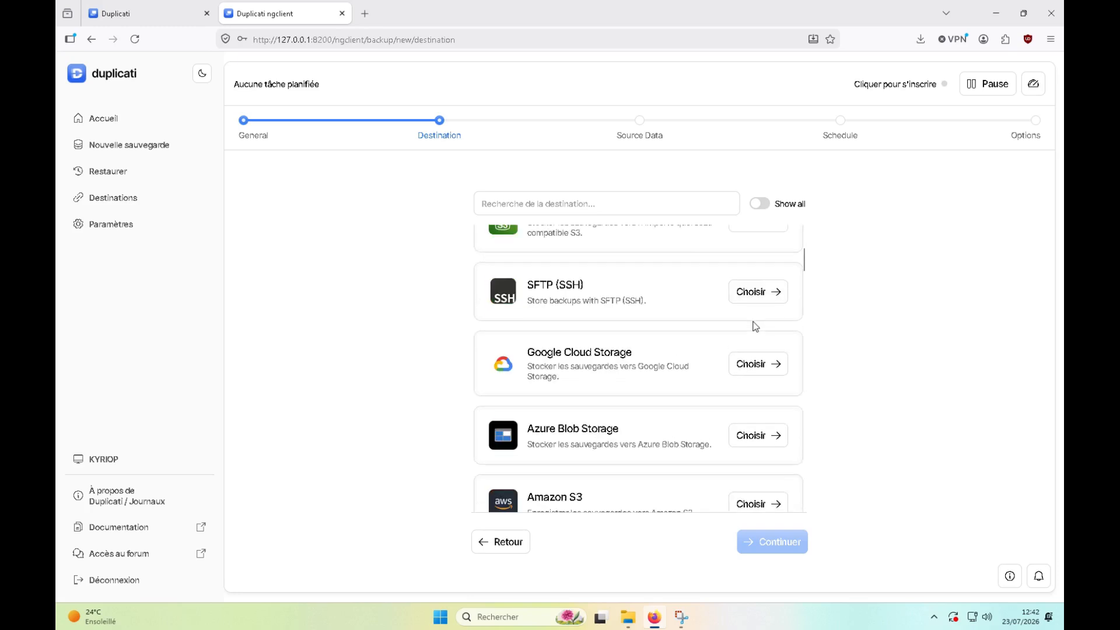
pyautogui.scroll(-6, 755, 327)
pyautogui.scroll(-4, 755, 327)
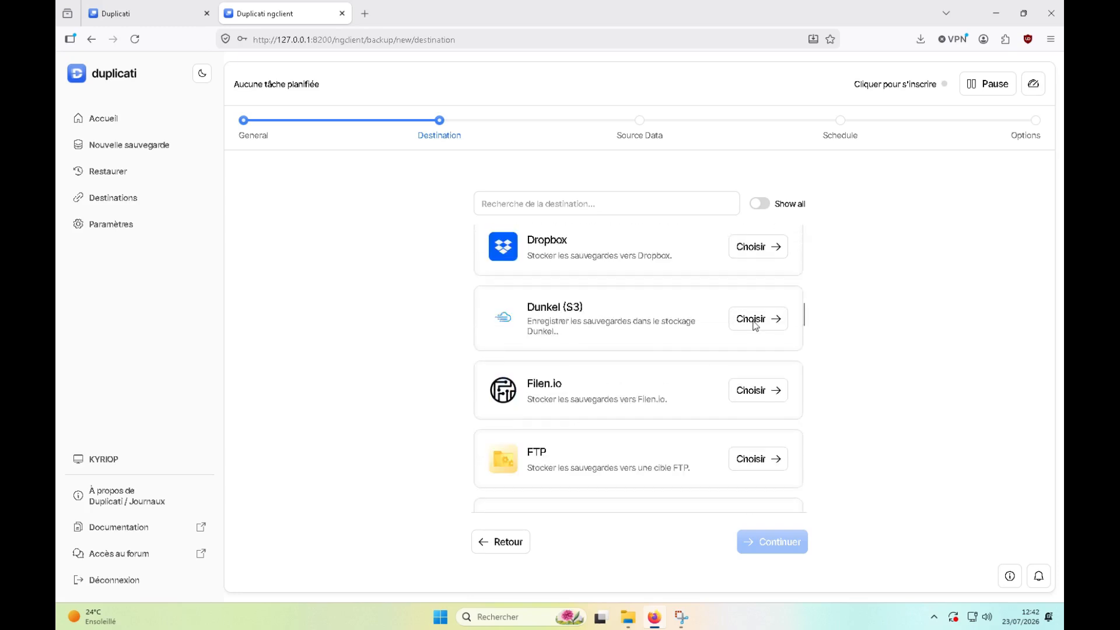
pyautogui.scroll(-4, 755, 326)
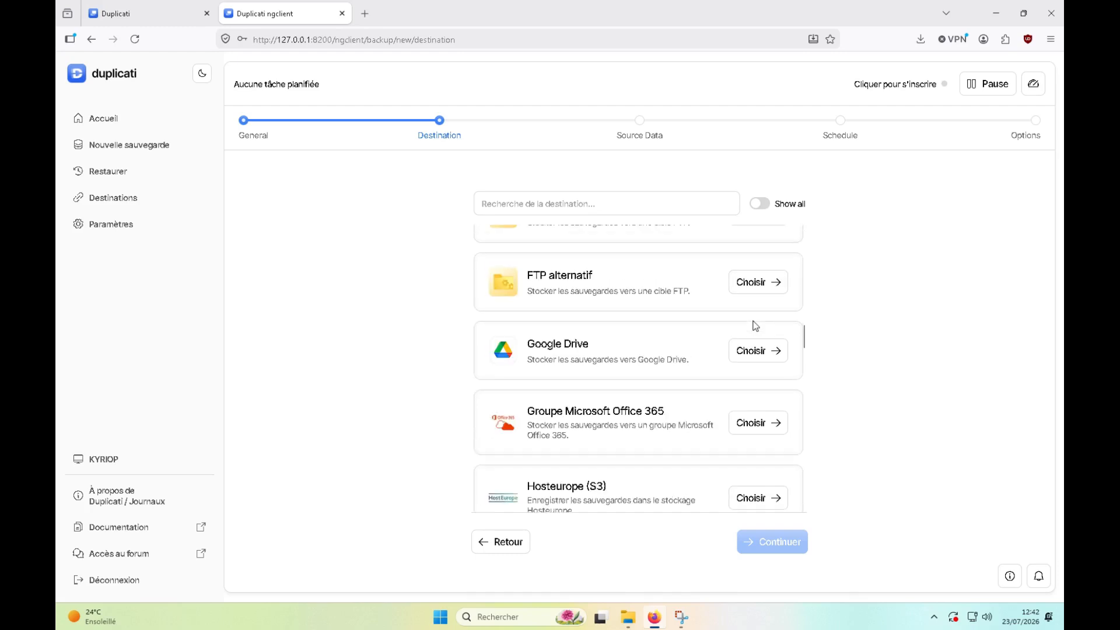
pyautogui.scroll(-1, 755, 325)
pyautogui.moveTo(804, 341); pyautogui.dragTo(757, 241)
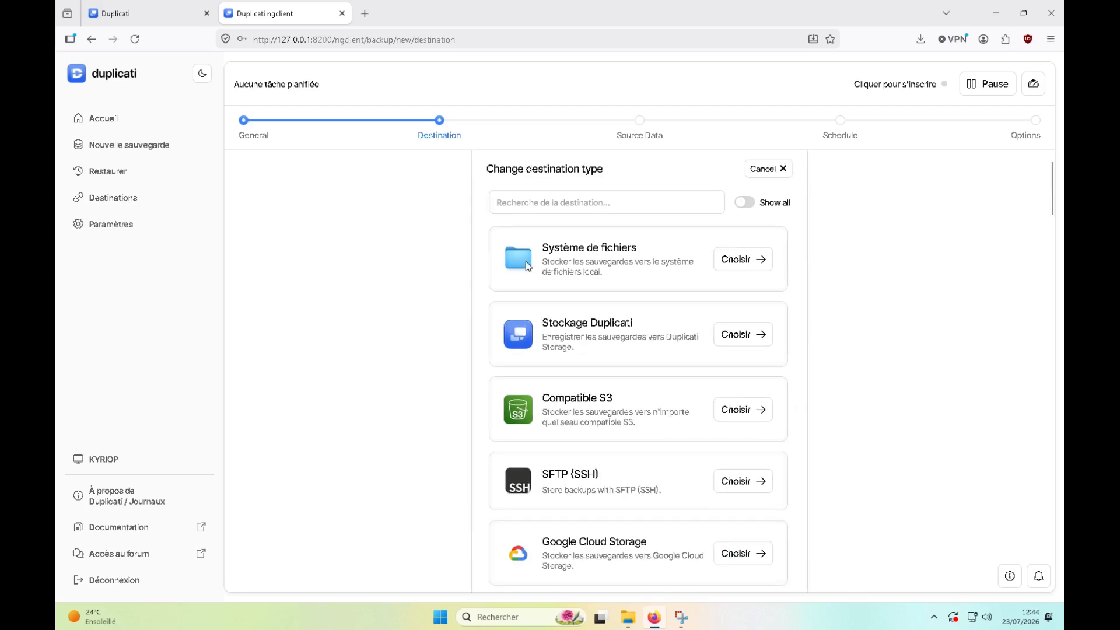
pyautogui.click(736, 260)
# Create a folder named SauvegardesDuplicati on the Sauvegarde G: drive.
pyautogui.scroll(-5, 615, 354)
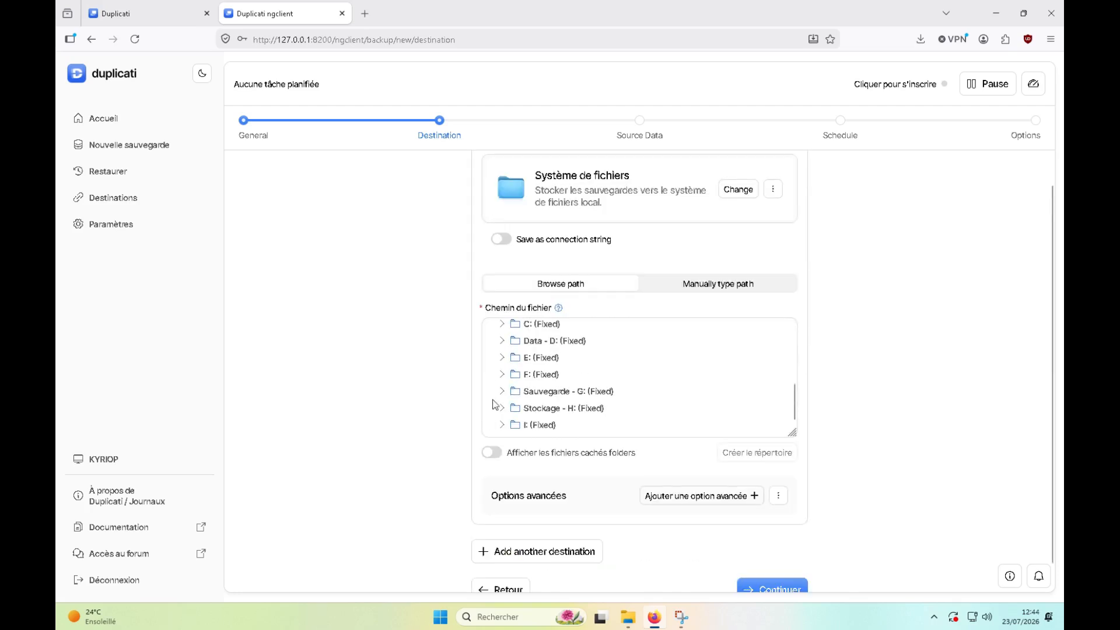
pyautogui.click(546, 398)
pyautogui.scroll(1, 577, 379)
pyautogui.scroll(-1, 615, 358)
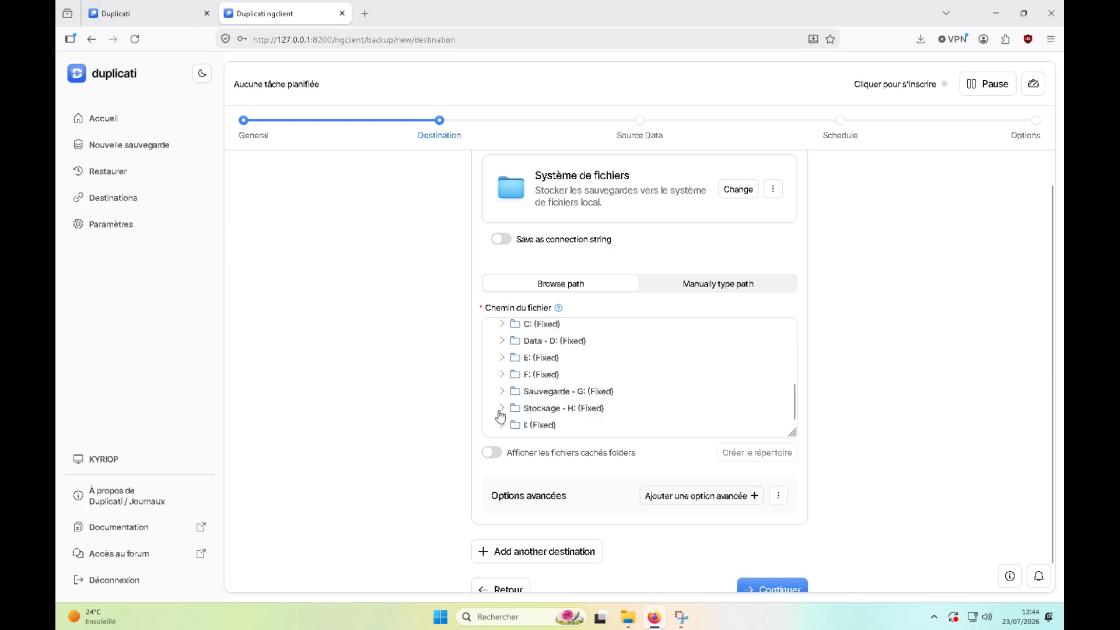
pyautogui.click(545, 396)
pyautogui.click(753, 483)
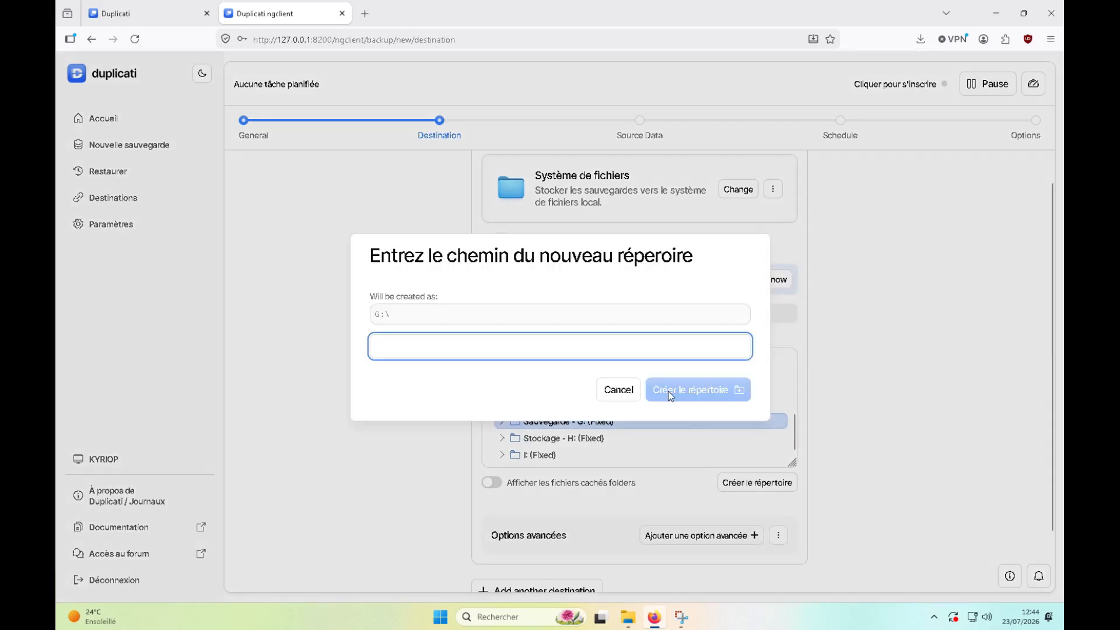
pyautogui.write('Sauvegard')
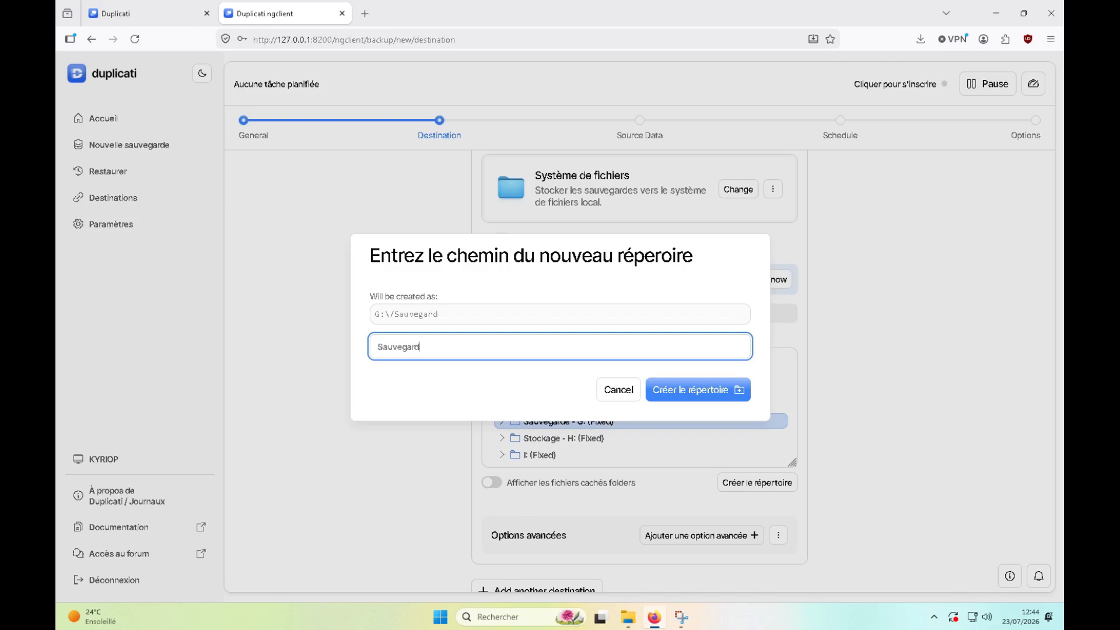
pyautogui.write('esDuplicati')
pyautogui.click(703, 389)
# Select the SauvegardesDuplicati folder on G: as the backup destination and continue to the source data.
pyautogui.scroll(-2, 664, 404)
pyautogui.scroll(-2, 575, 414)
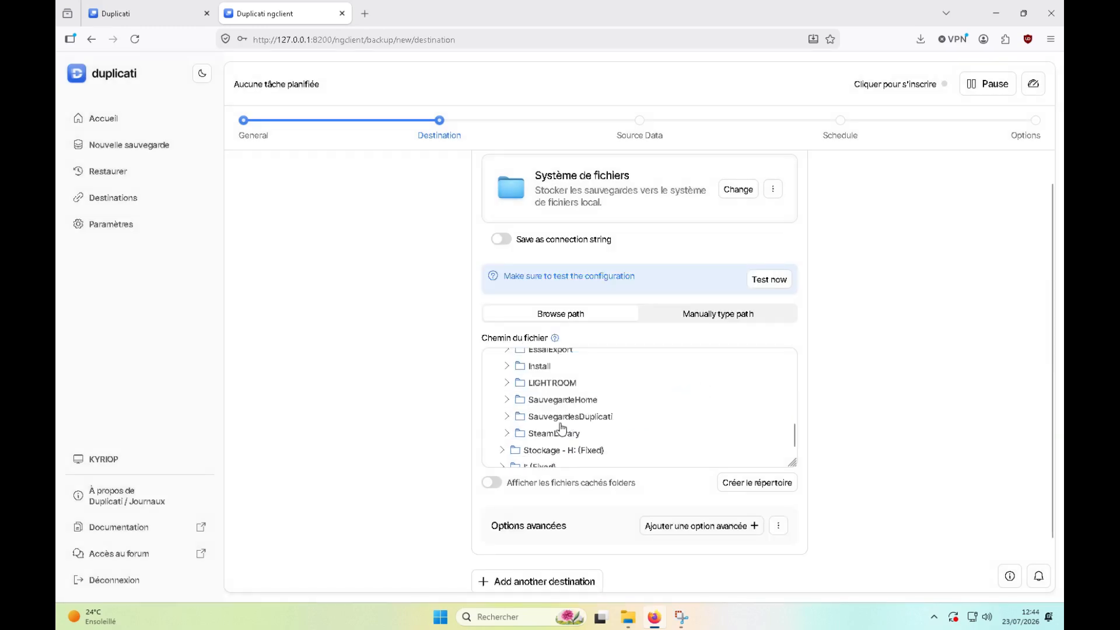
pyautogui.click(569, 417)
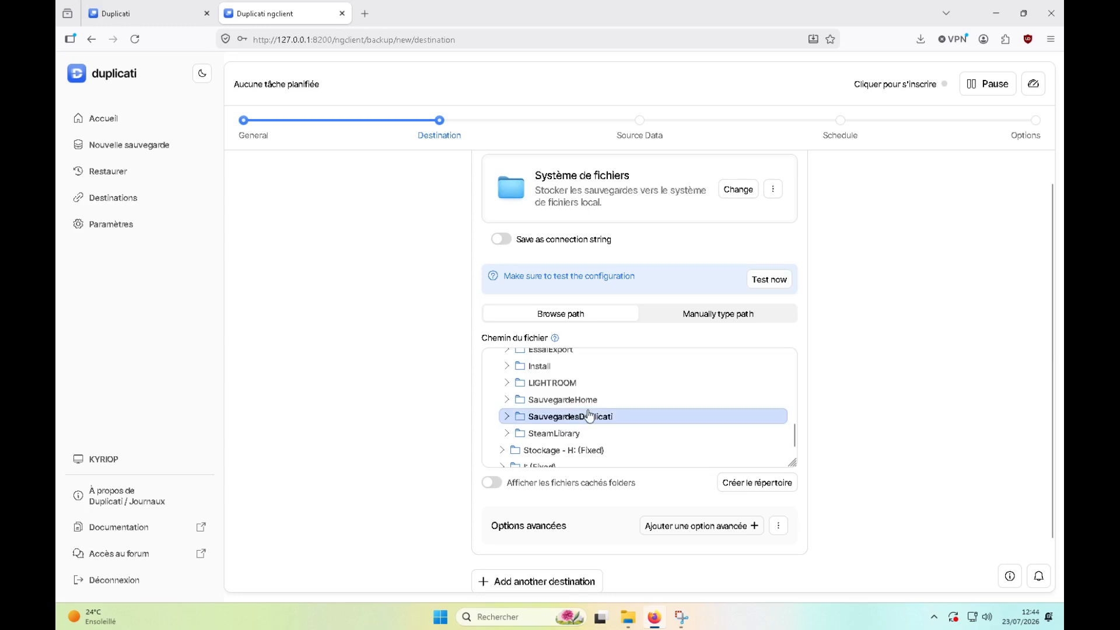
pyautogui.scroll(-1, 632, 486)
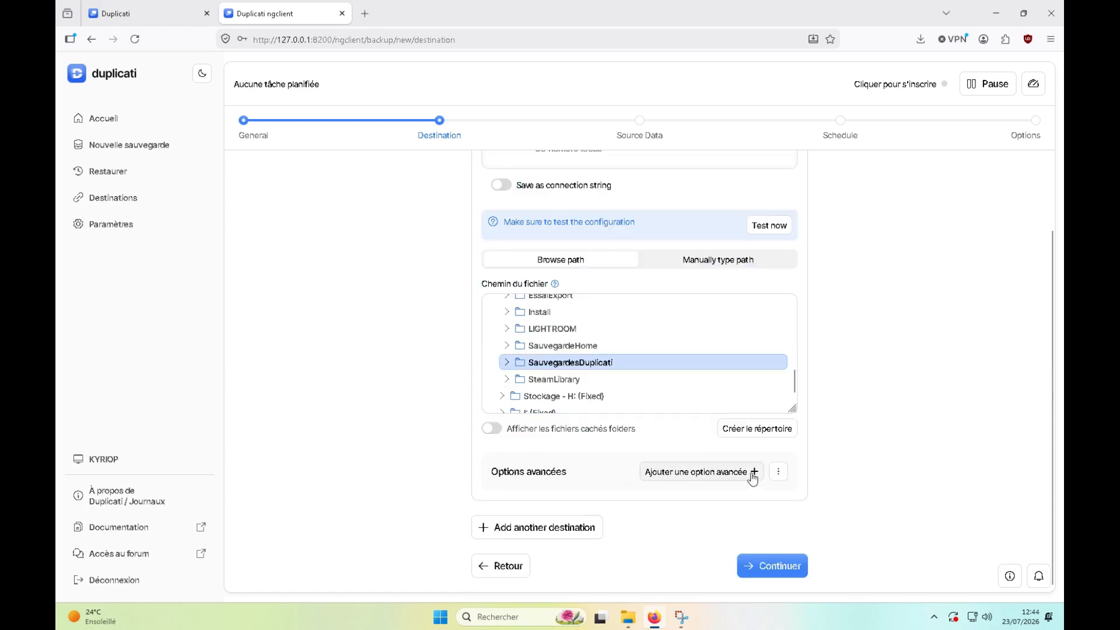
pyautogui.click(782, 573)
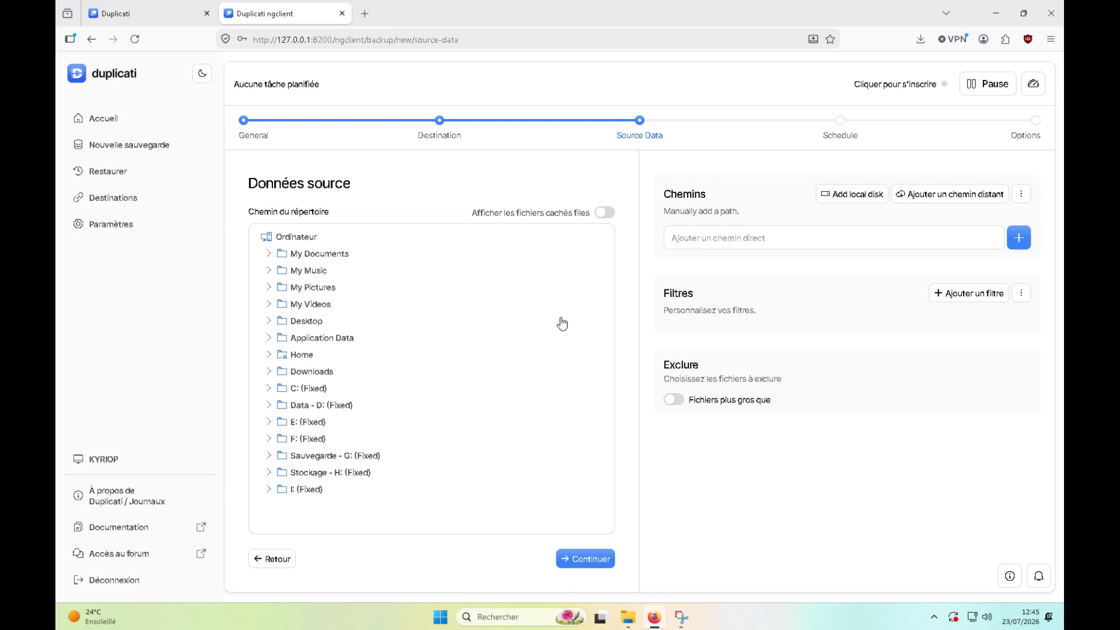
# Select the My Documents folder as the source data to back up and continue to the schedule.
pyautogui.click(269, 254)
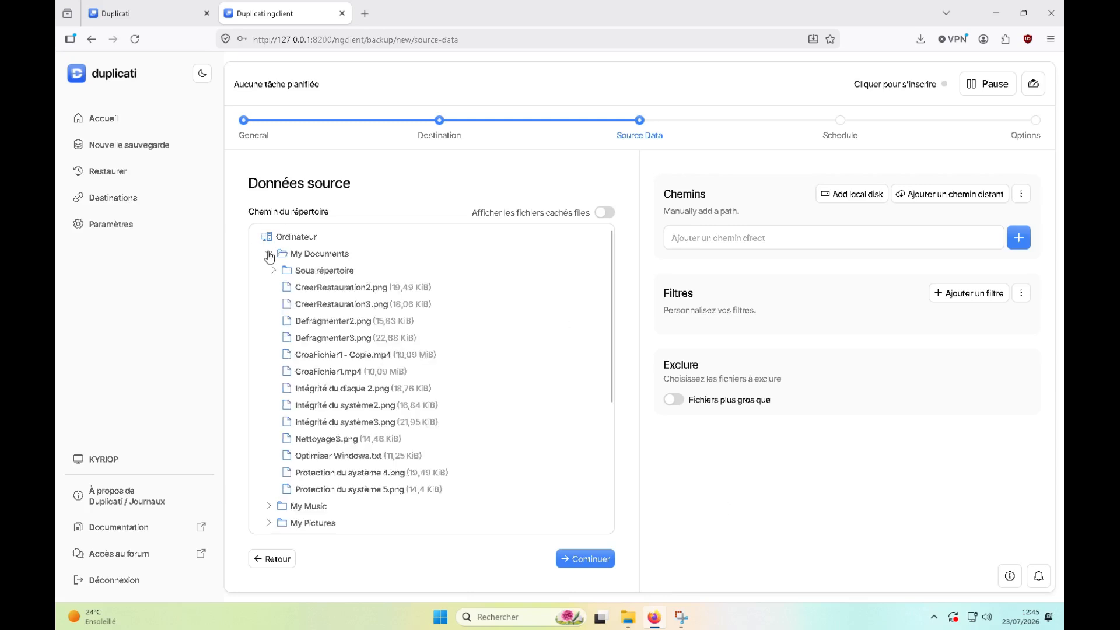
pyautogui.click(269, 256)
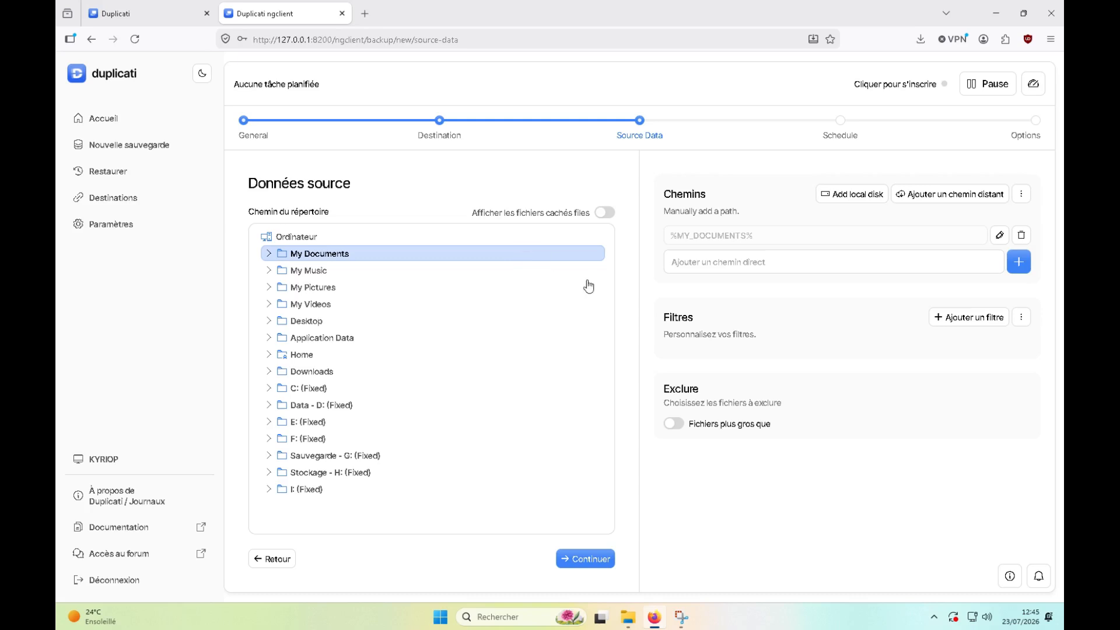
pyautogui.click(594, 561)
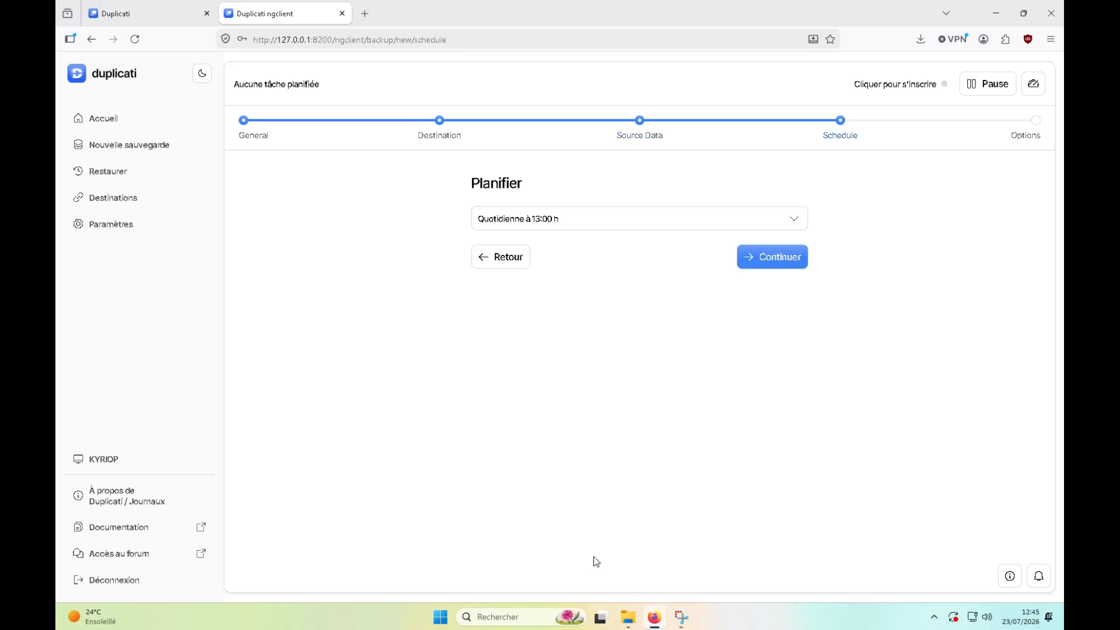
# Try the custom schedule option (Personnel) to view its time, repeat and allowed-day settings.
pyautogui.click(795, 223)
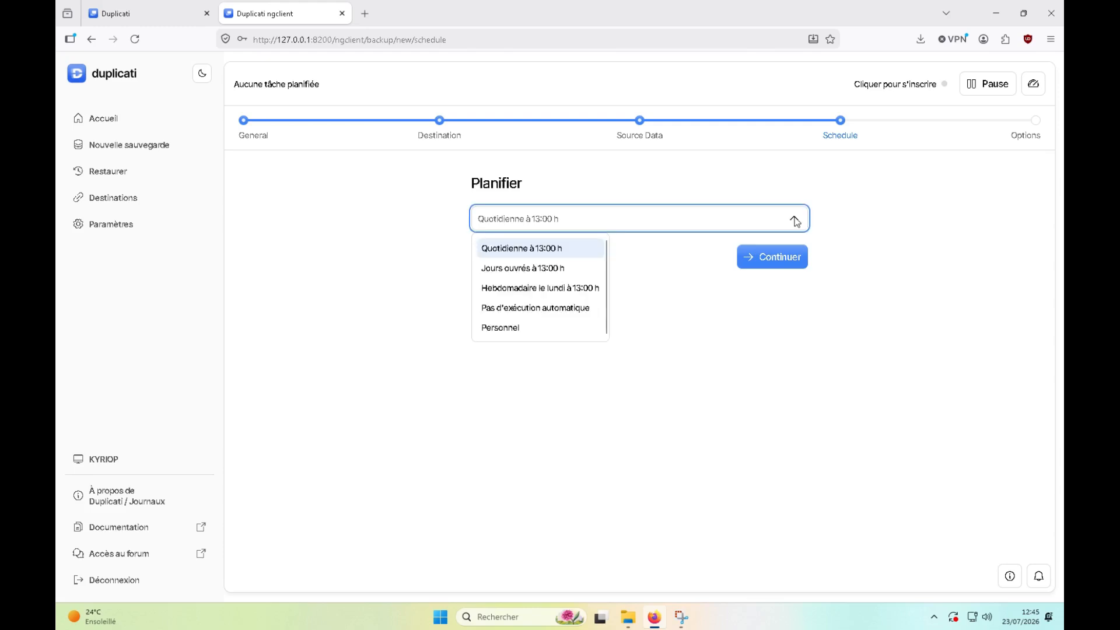
pyautogui.click(796, 222)
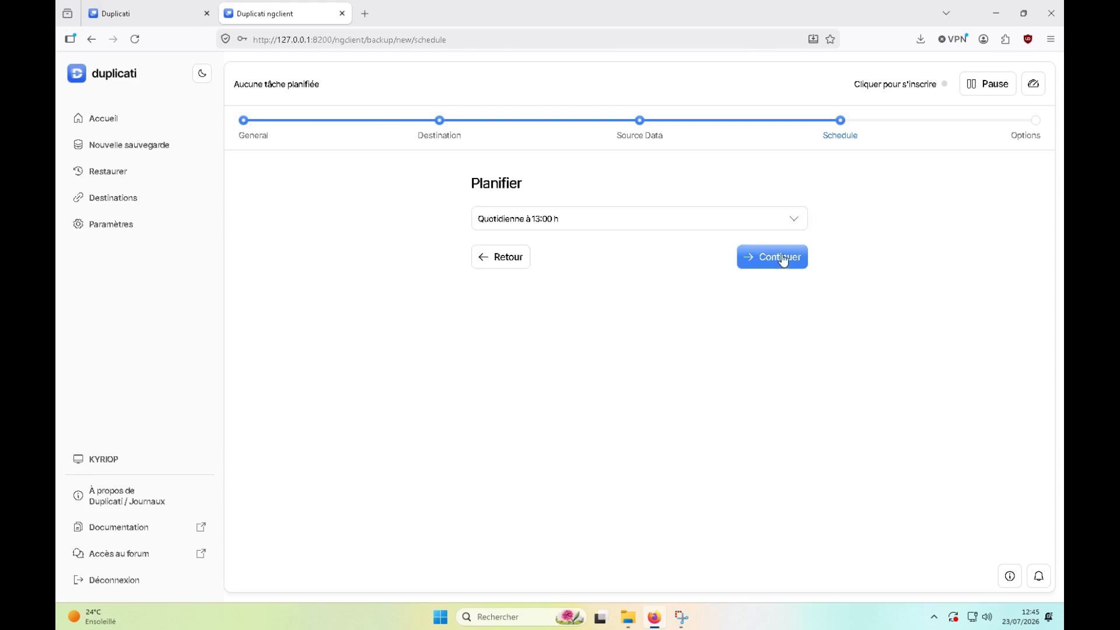
pyautogui.click(794, 219)
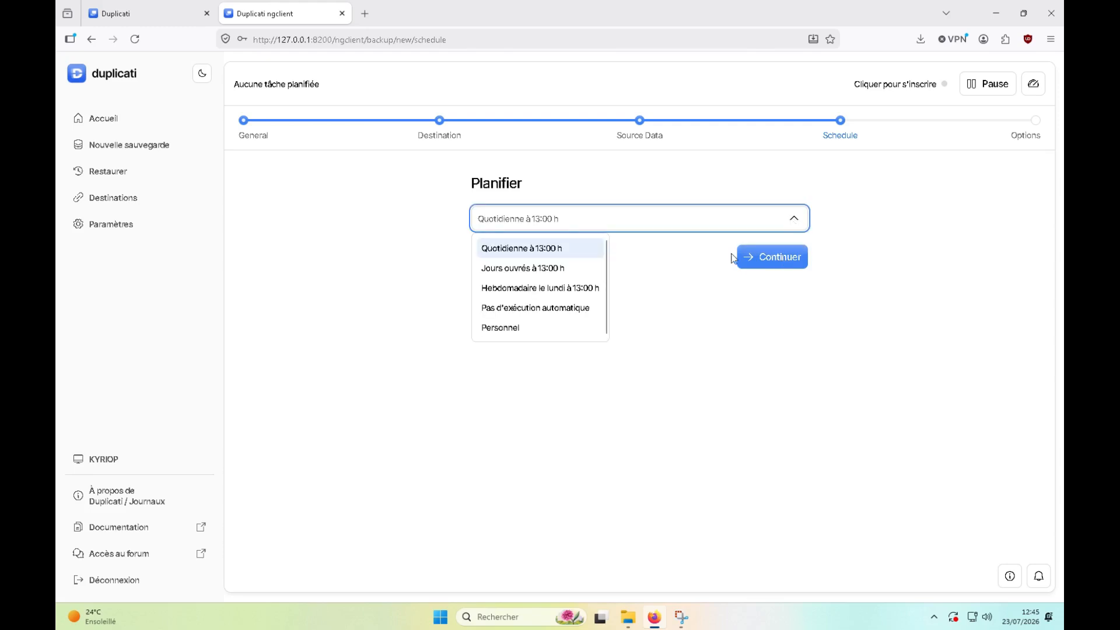
pyautogui.click(529, 329)
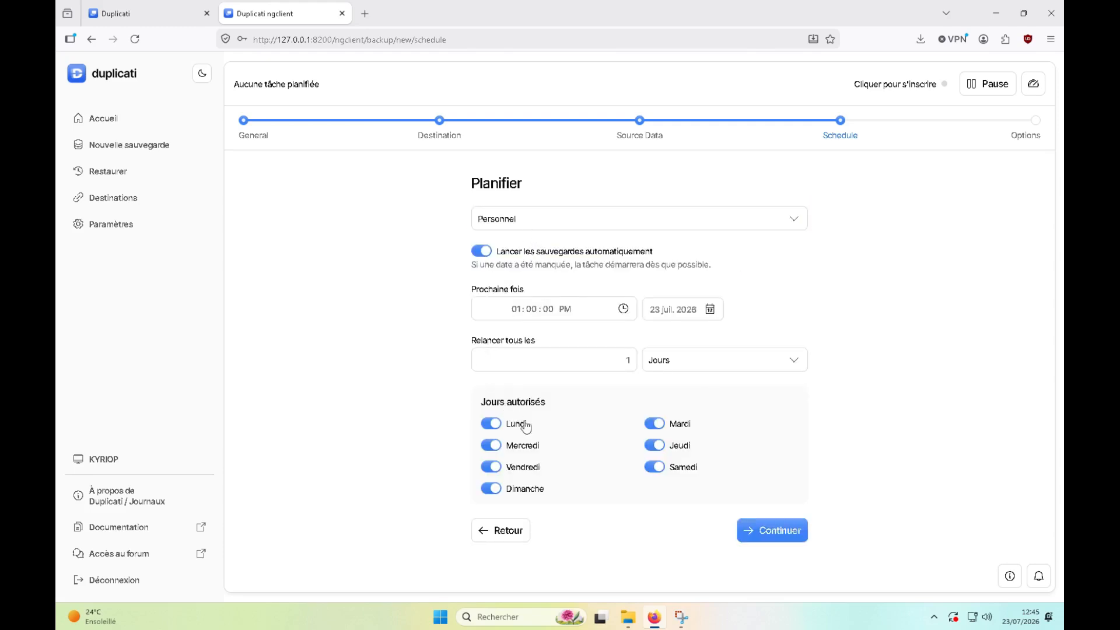
# Set the backup schedule to daily at 13:00 (Quotidienne à 13:00 h) and continue to the options.
pyautogui.click(794, 220)
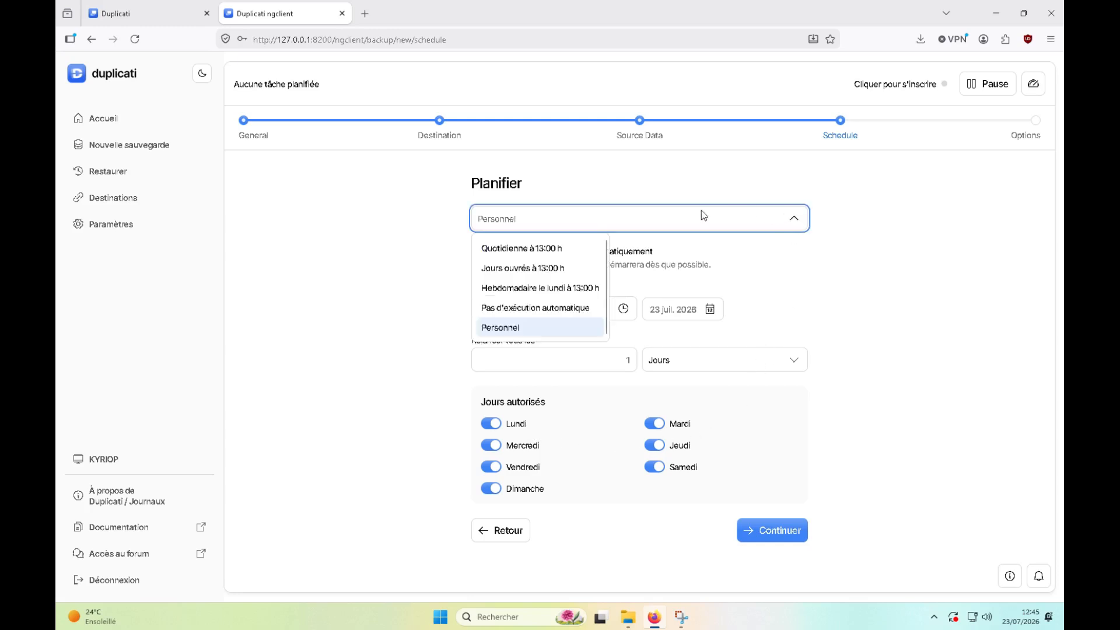
pyautogui.click(526, 247)
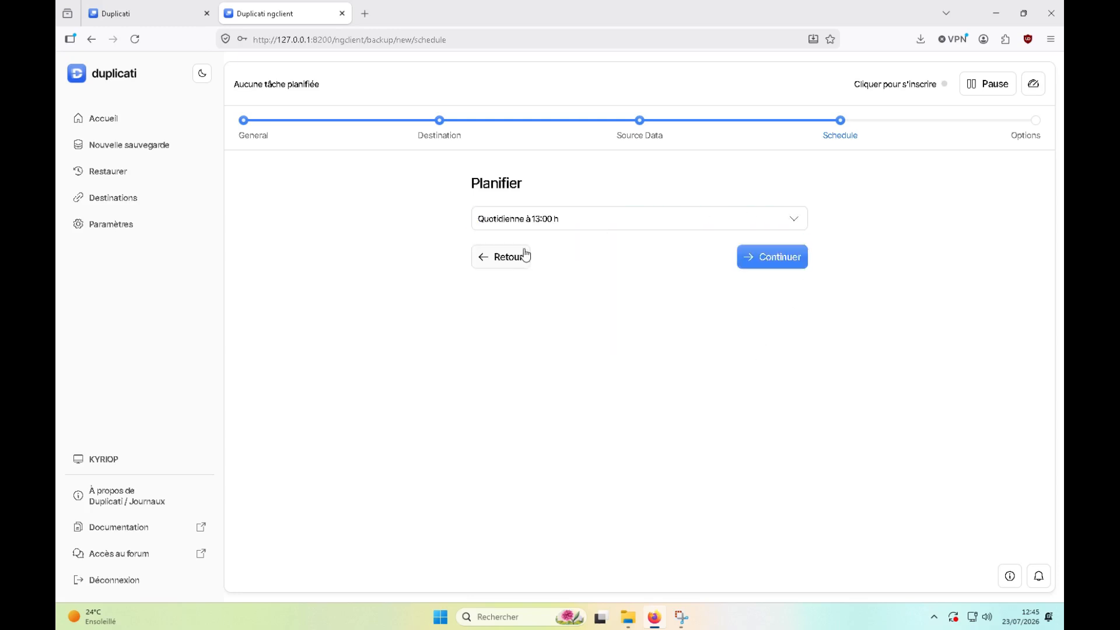
pyautogui.click(773, 263)
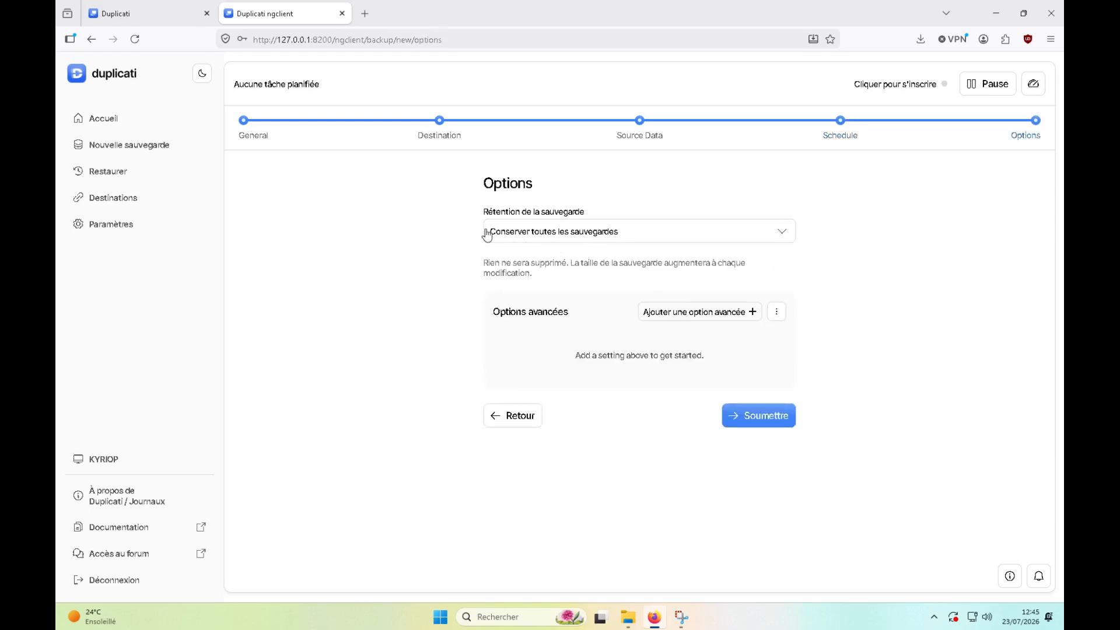
# Set the backup retention to a specific number of backups (Conserver un nombre spécifique de sauvegardes) with 3 versions and submit the backup job.
pyautogui.click(766, 232)
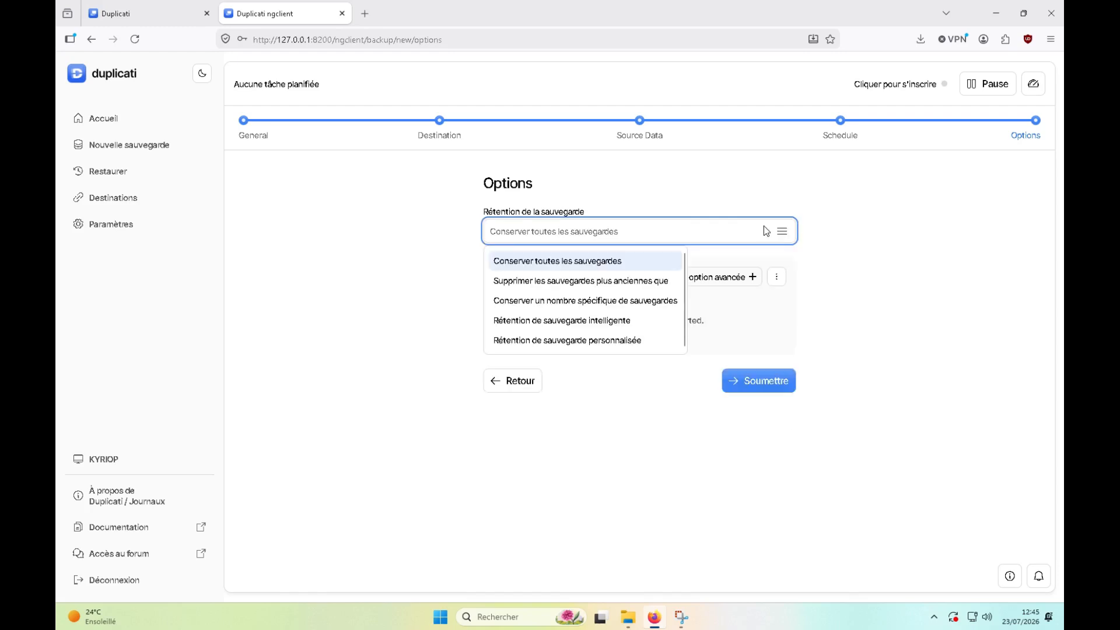
pyautogui.click(539, 303)
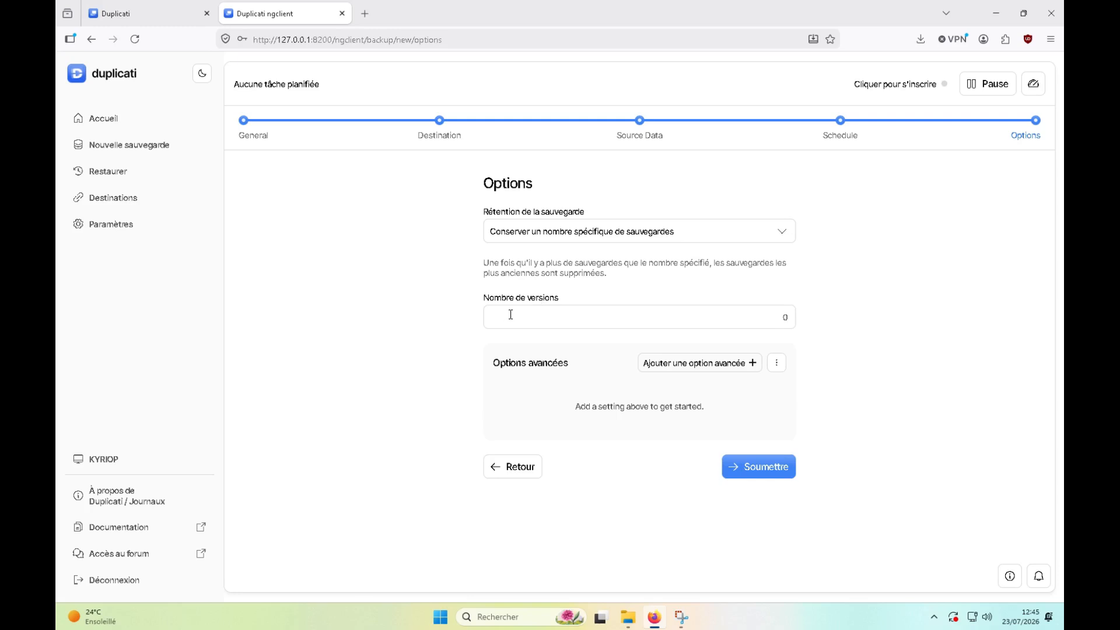
pyautogui.click(511, 313)
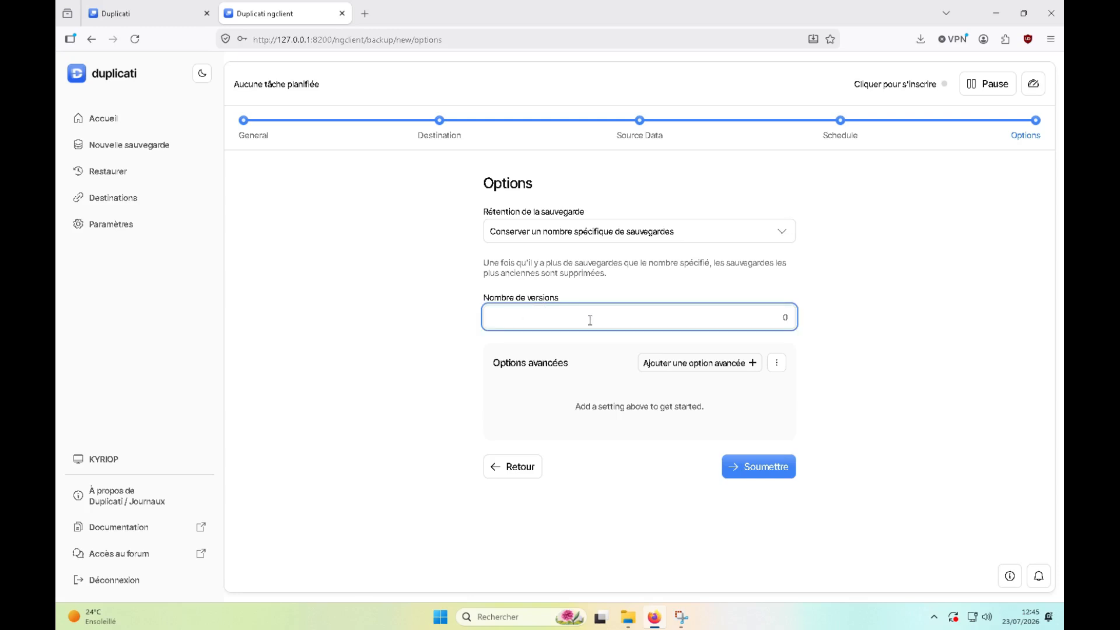
pyautogui.write('3')
pyautogui.press('Delete')
pyautogui.click(750, 467)
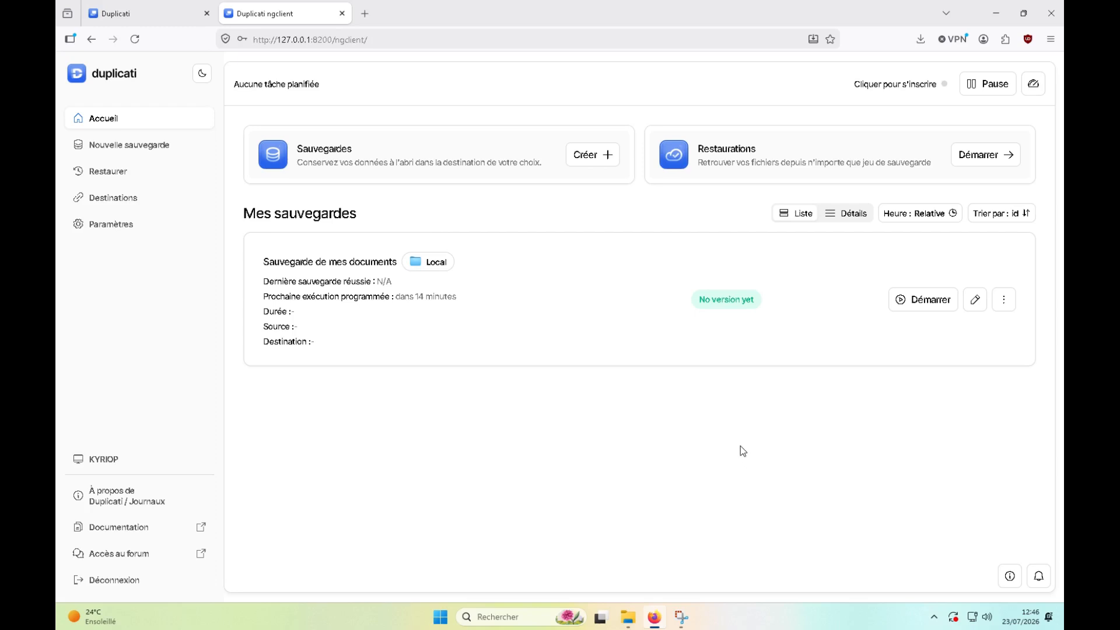
pyautogui.moveTo(264, 298); pyautogui.dragTo(458, 298)
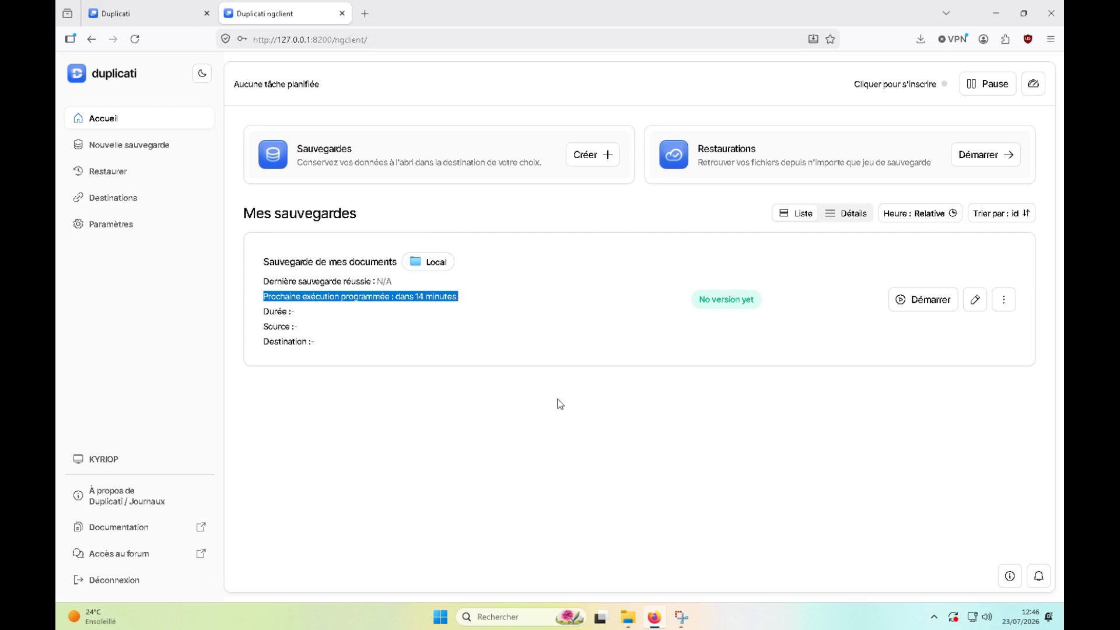
# Open the SauvegardesDuplicati folder on G: and the Documents folder in separate File Explorer windows and arrange them side by side.
pyautogui.click(631, 619)
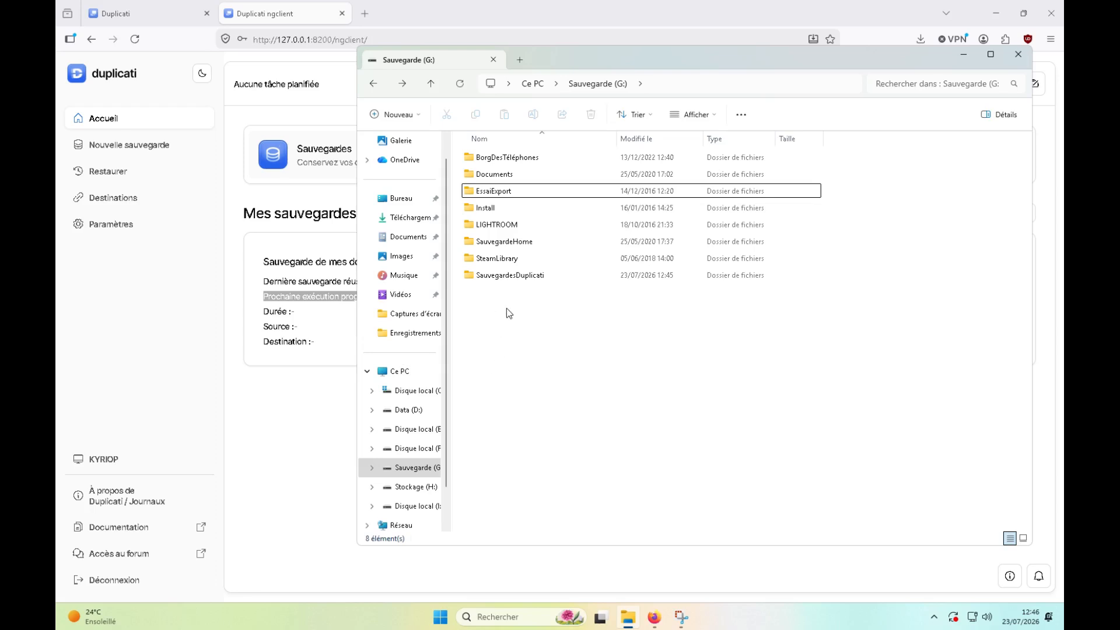
pyautogui.doubleClick(498, 275)
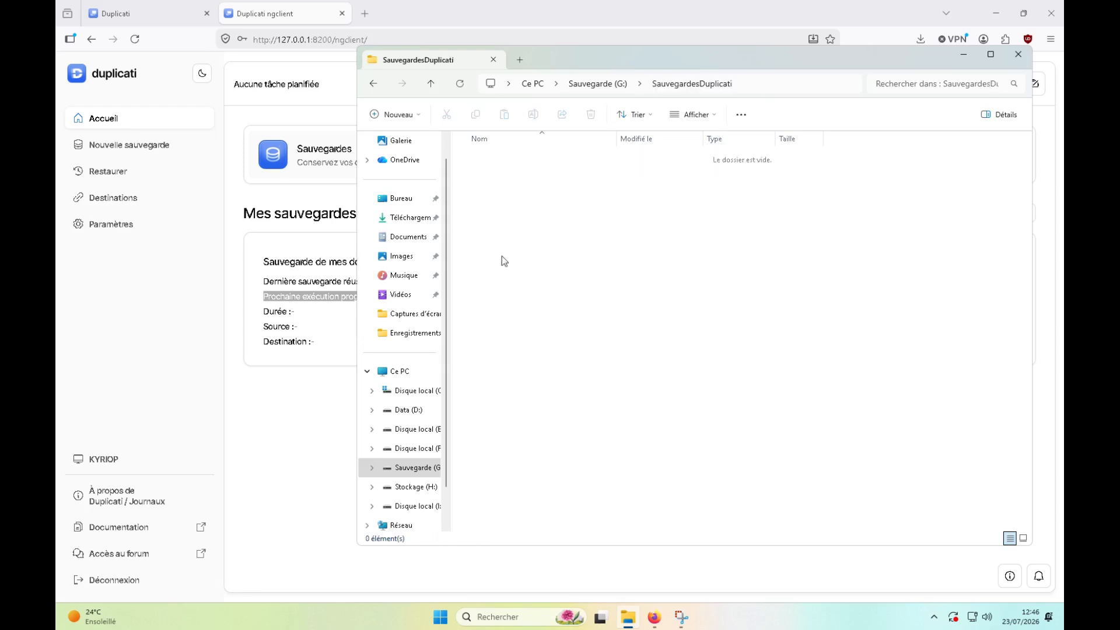
pyautogui.rightClick(416, 237)
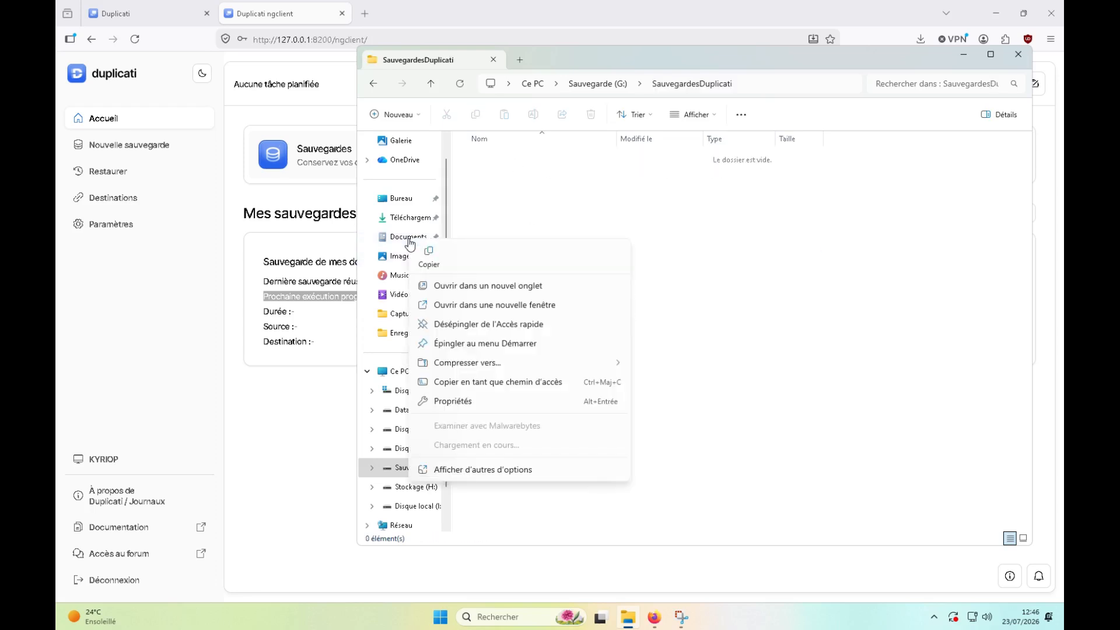
pyautogui.click(501, 304)
pyautogui.moveTo(635, 80); pyautogui.dragTo(333, 77)
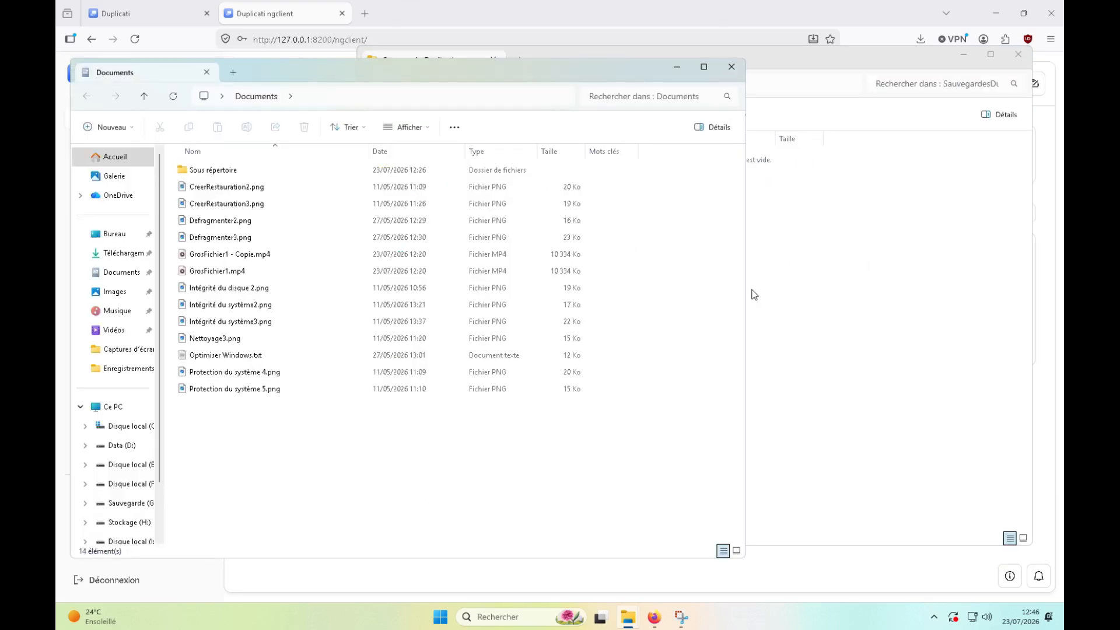
pyautogui.moveTo(745, 286); pyautogui.dragTo(623, 286)
pyautogui.click(724, 280)
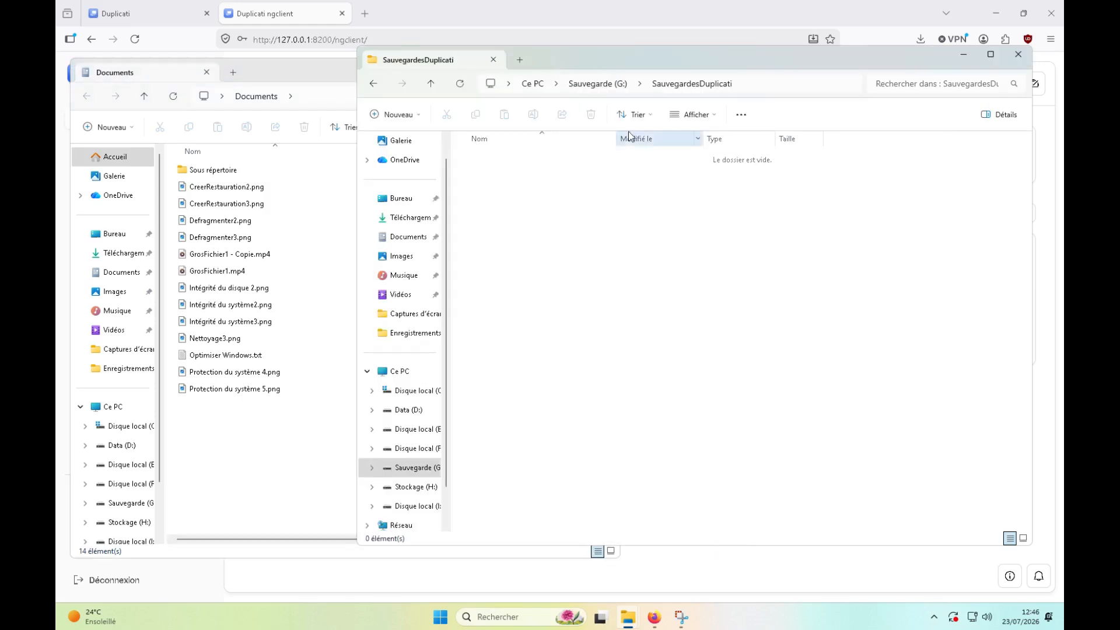
pyautogui.moveTo(557, 57); pyautogui.dragTo(840, 82)
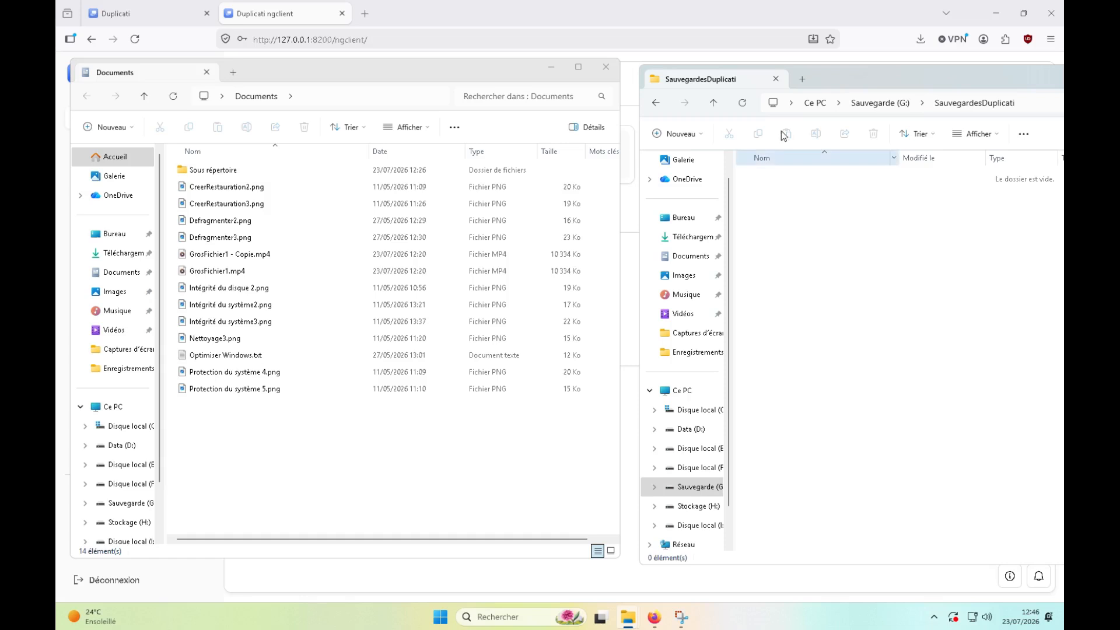
# Switch back to Duplicati, run the Sauvegarde de mes documents backup manually and review its source and destination sizes.
pyautogui.click(872, 22)
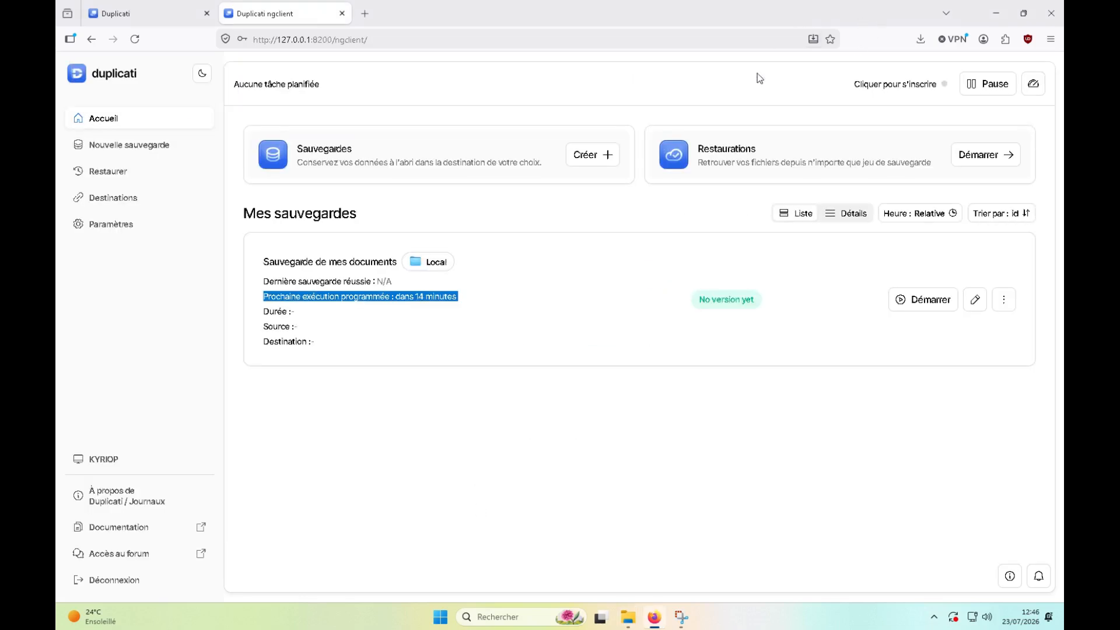
pyautogui.click(916, 306)
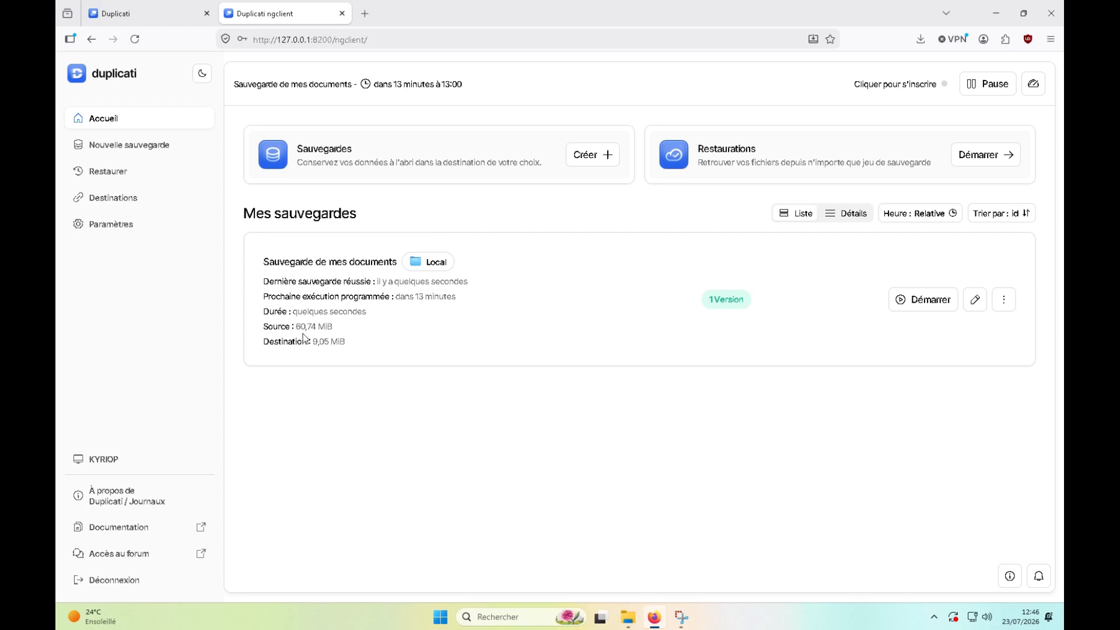
pyautogui.doubleClick(267, 327)
pyautogui.click(265, 330)
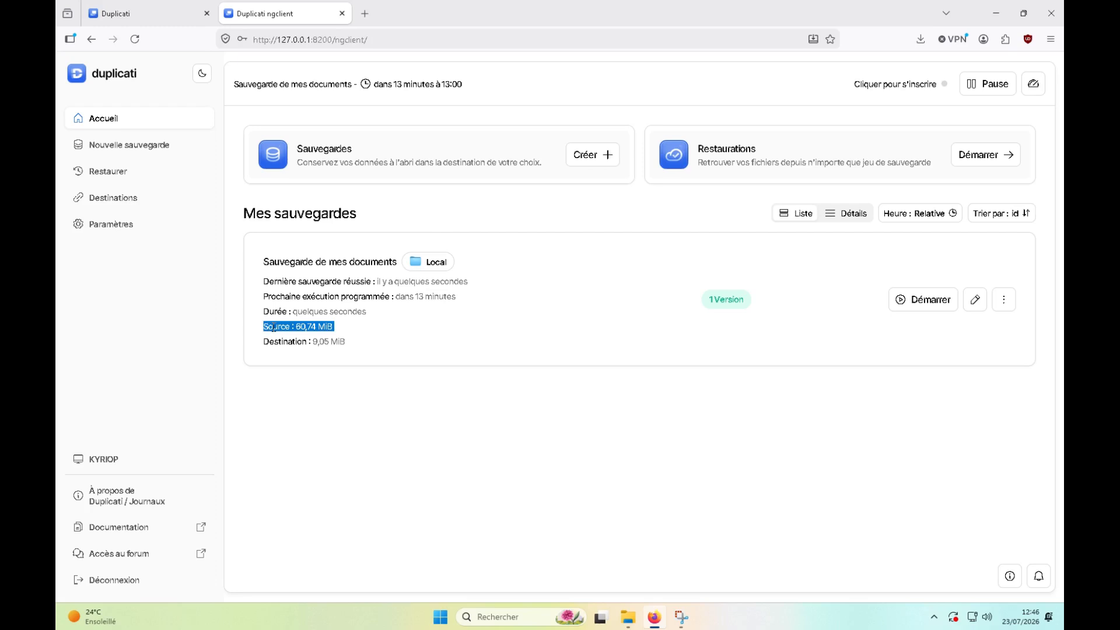
pyautogui.moveTo(265, 341); pyautogui.dragTo(367, 349)
pyautogui.click(369, 345)
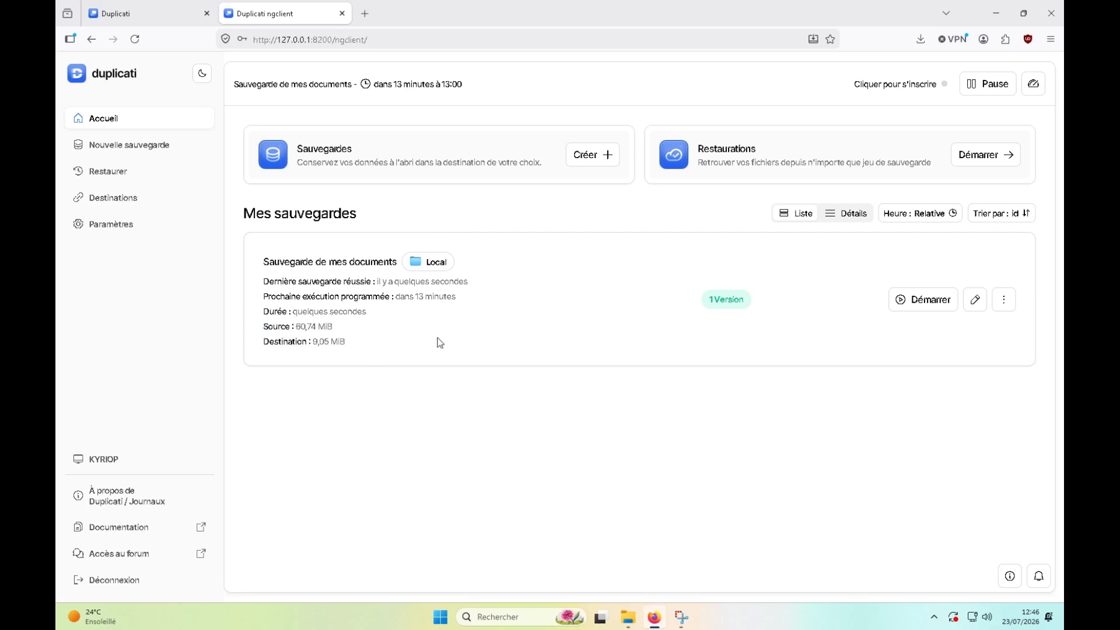
# Switch to the SauvegardesDuplicati folder window and select all the encrypted backup files to check their combined size.
pyautogui.hotkey('alt', 'Tab')
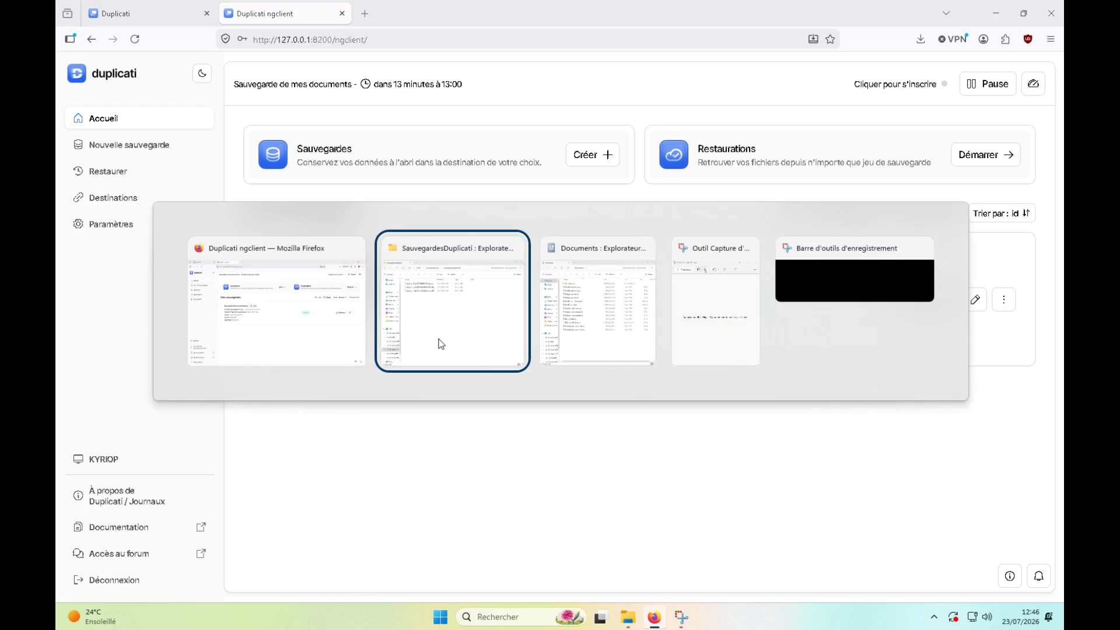
pyautogui.hotkey('alt', 'Tab')
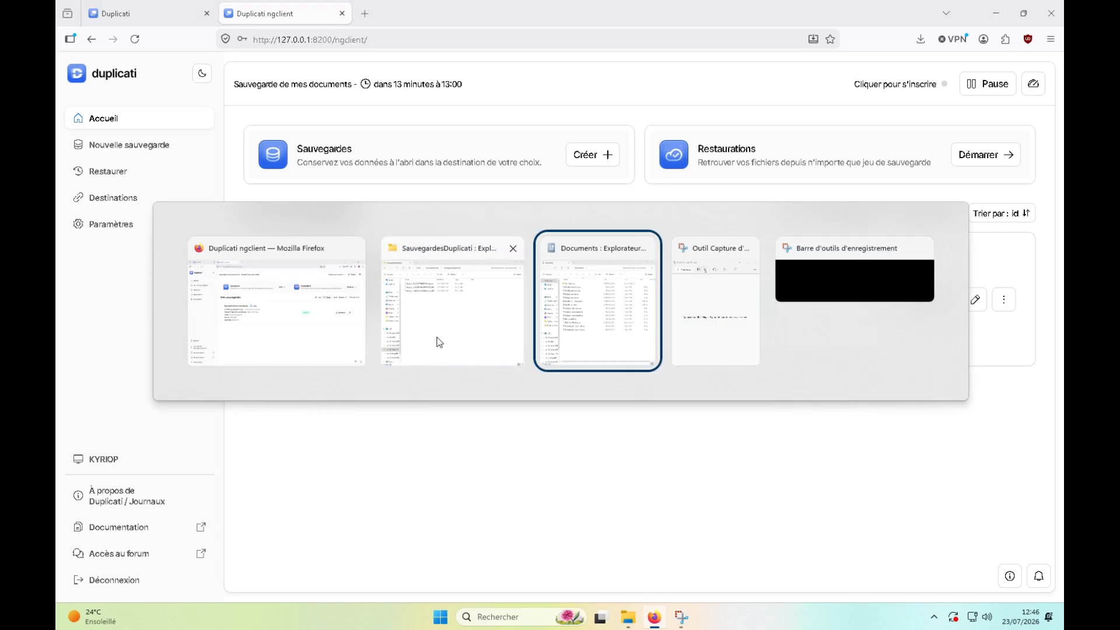
pyautogui.click(439, 342)
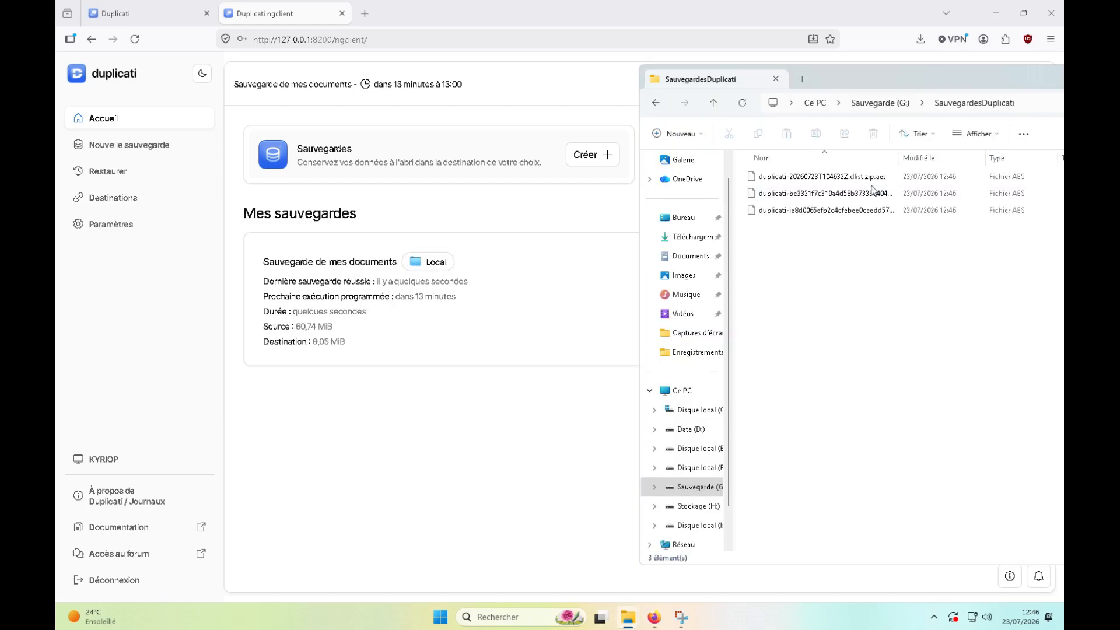
pyautogui.click(809, 180)
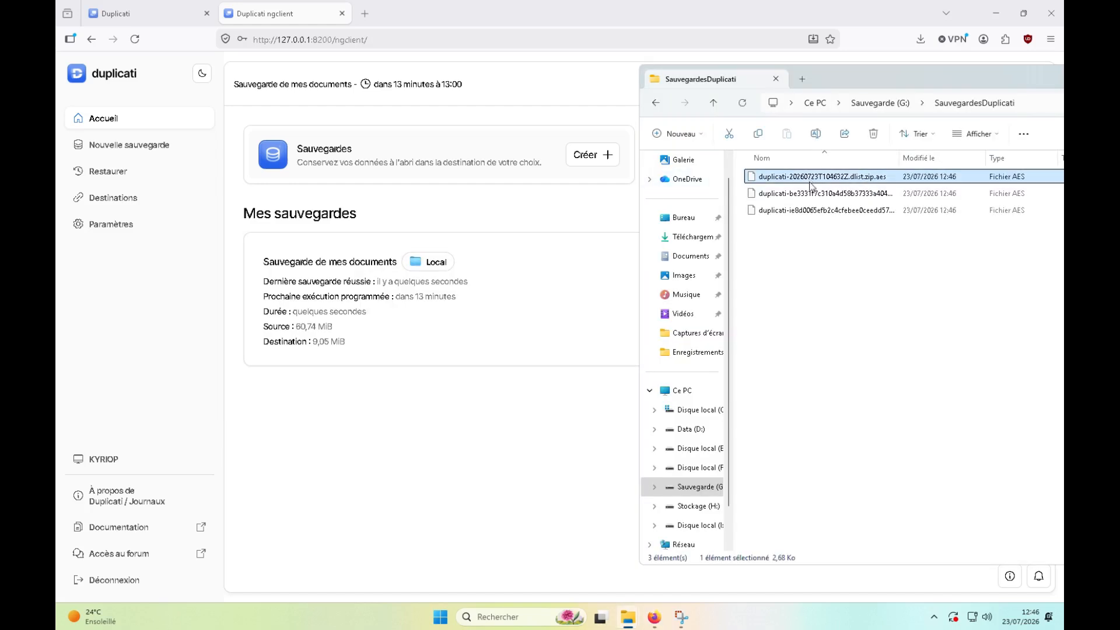
pyautogui.keyDown('shift'); pyautogui.click(817, 211); pyautogui.keyUp('shift')
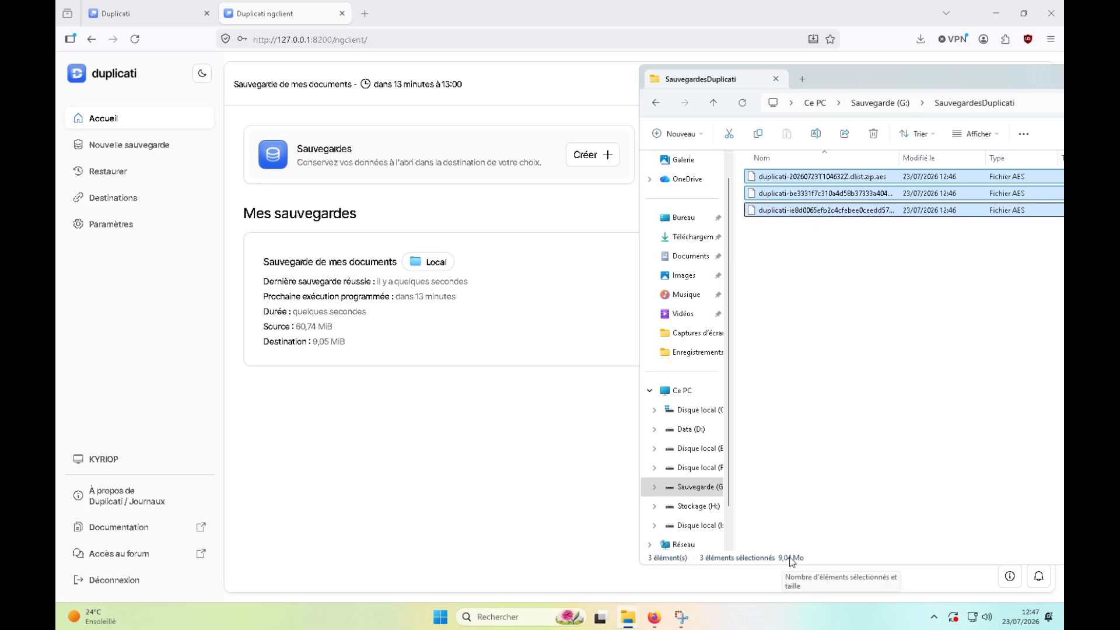
# Examine the GrosFichier1 videos and their copies in Documents, Sous répertoire and Autre sous répertoire, and return to Documents.
pyautogui.moveTo(626, 618)
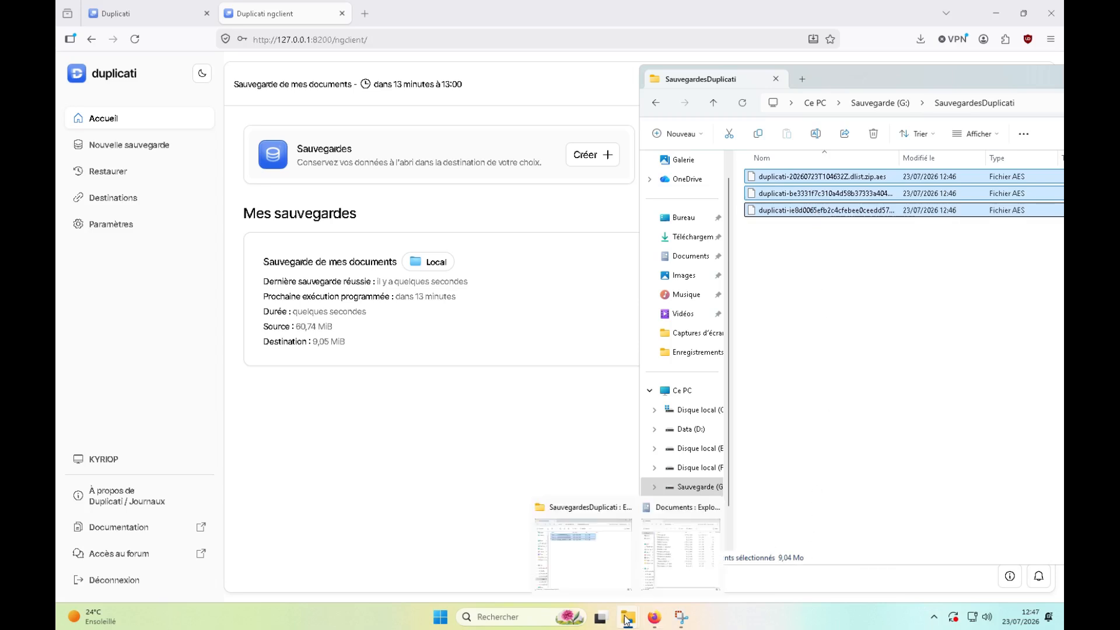
pyautogui.click(680, 551)
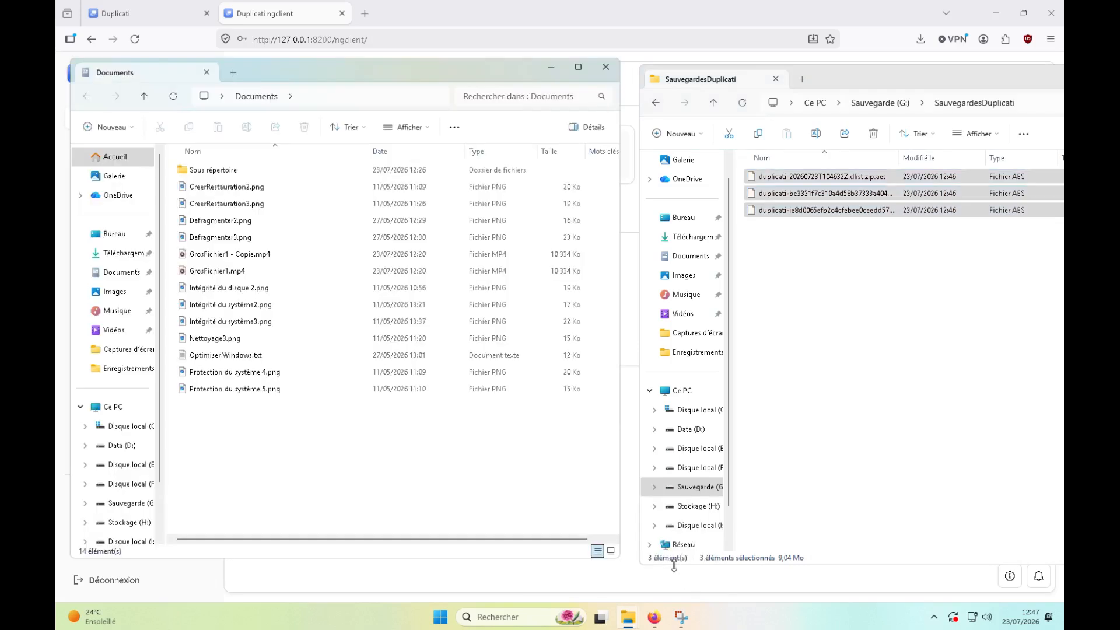
pyautogui.click(232, 257)
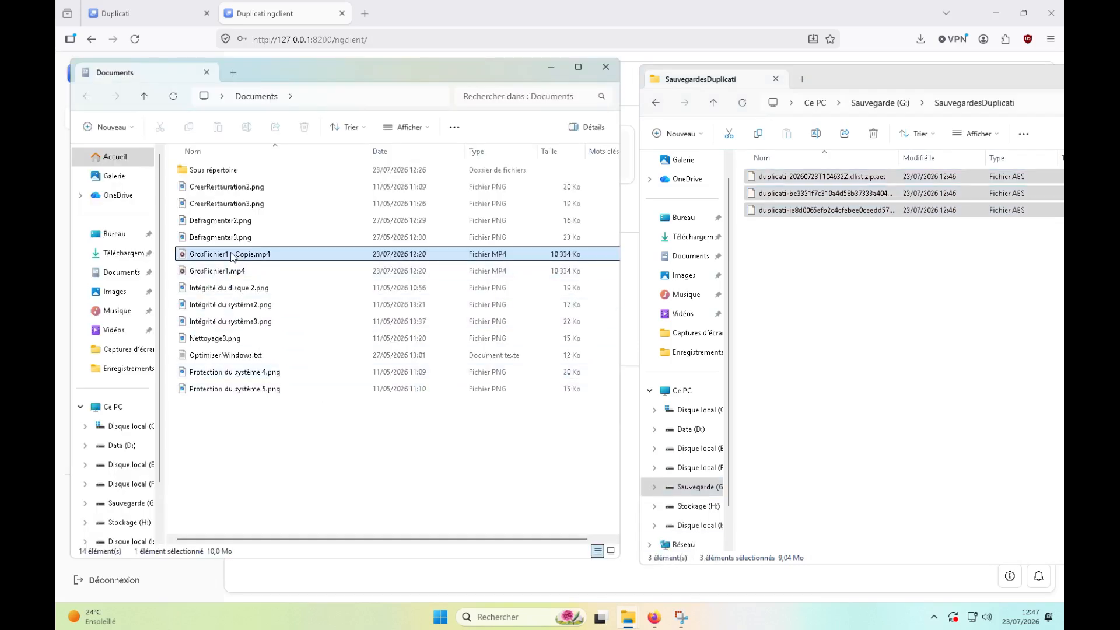
pyautogui.click(222, 272)
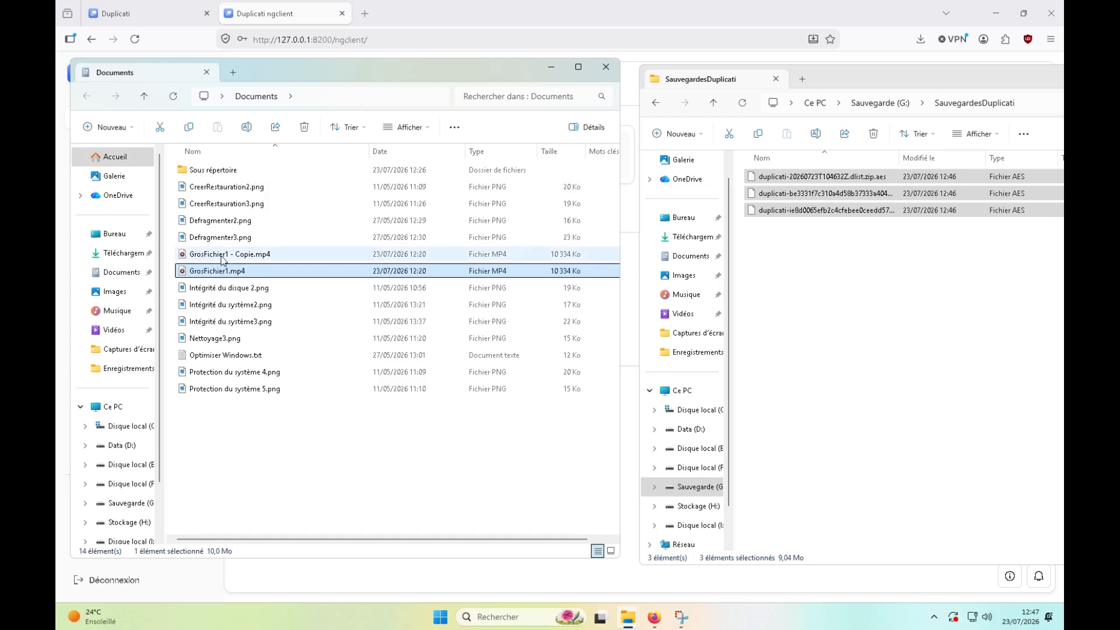
pyautogui.doubleClick(205, 171)
pyautogui.click(280, 189)
pyautogui.click(354, 186)
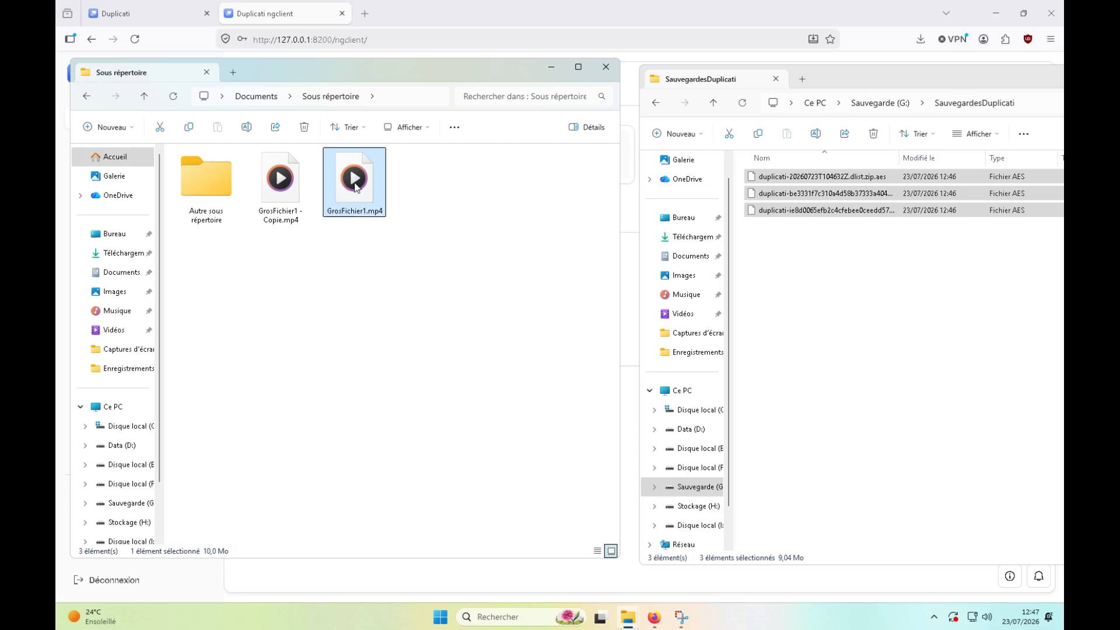
pyautogui.doubleClick(187, 180)
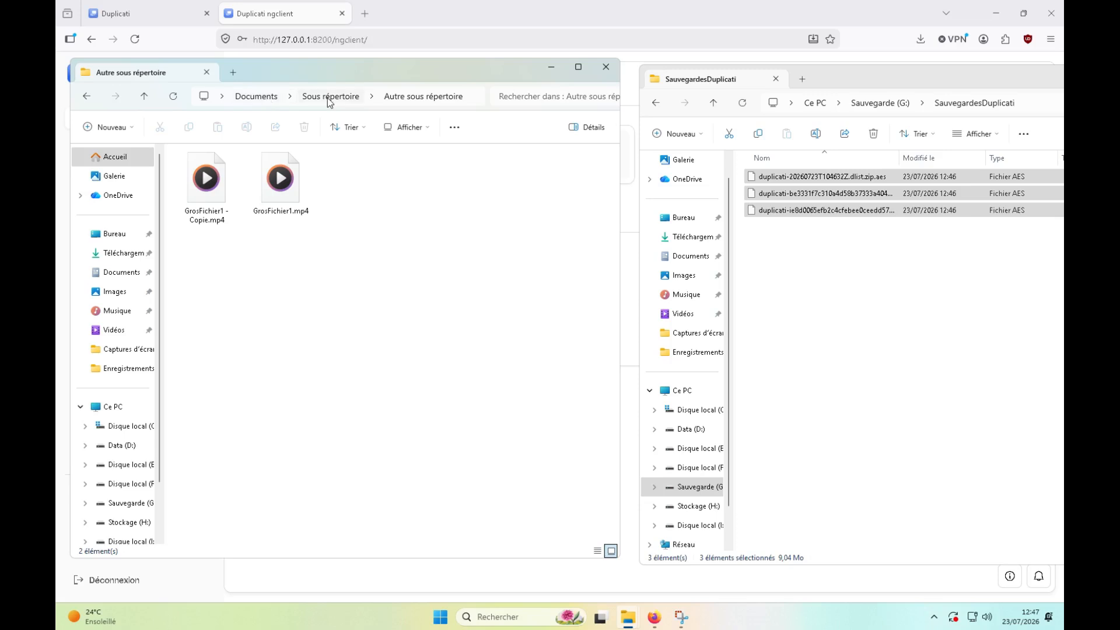
pyautogui.click(252, 100)
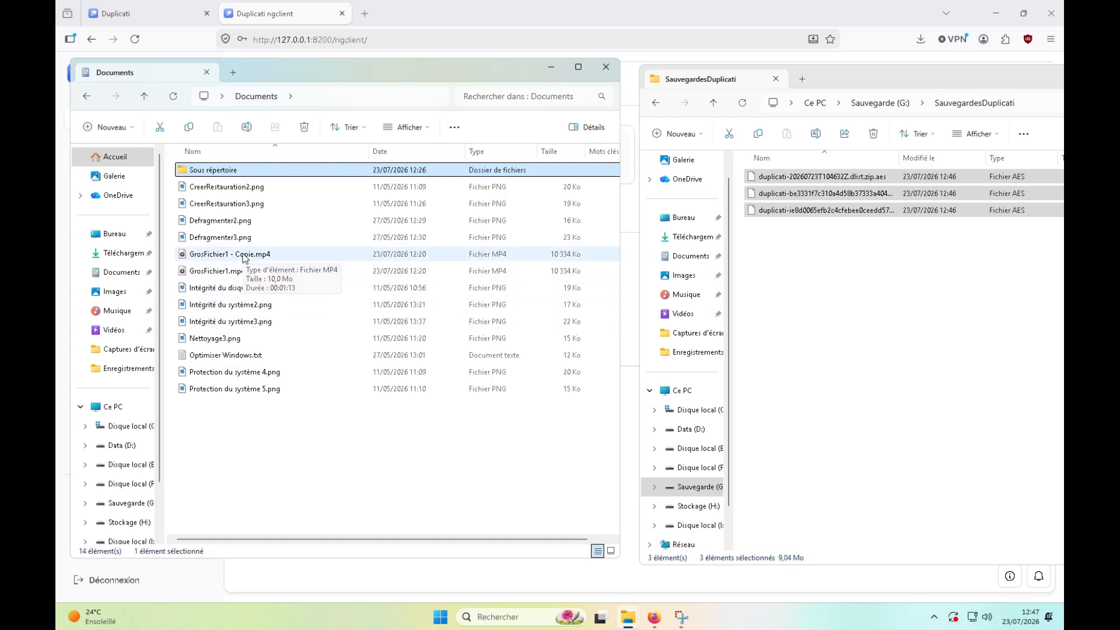
# Delete the files from Intégrité du disque 2.png through Protection du système 5.png in the Documents folder.
pyautogui.click(237, 390)
pyautogui.keyDown('shift'); pyautogui.click(245, 288); pyautogui.keyUp('shift')
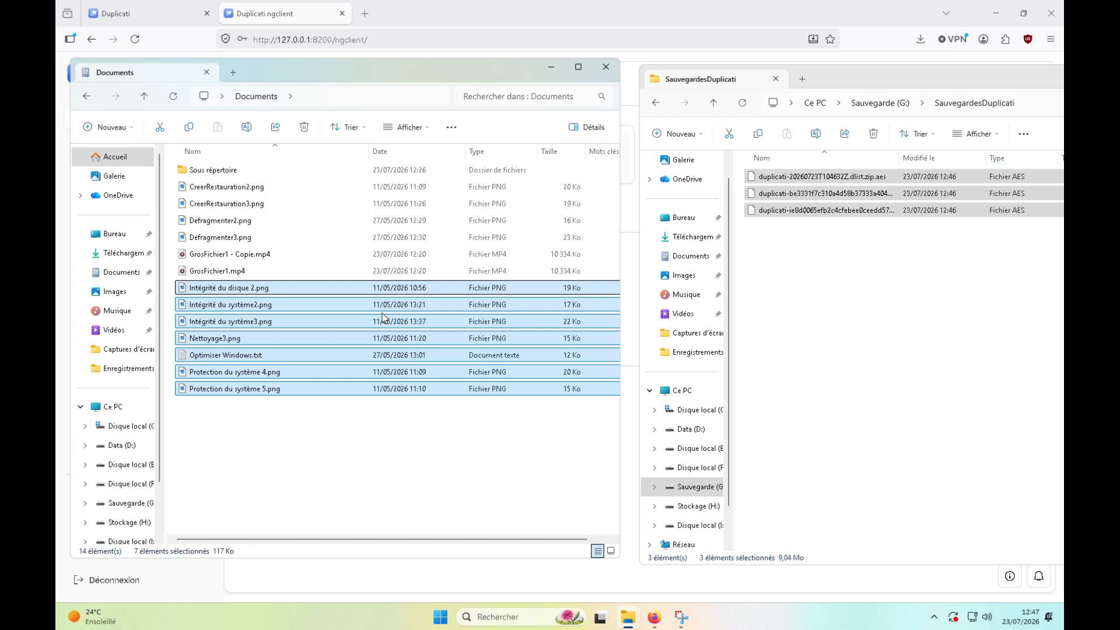
pyautogui.press('Delete')
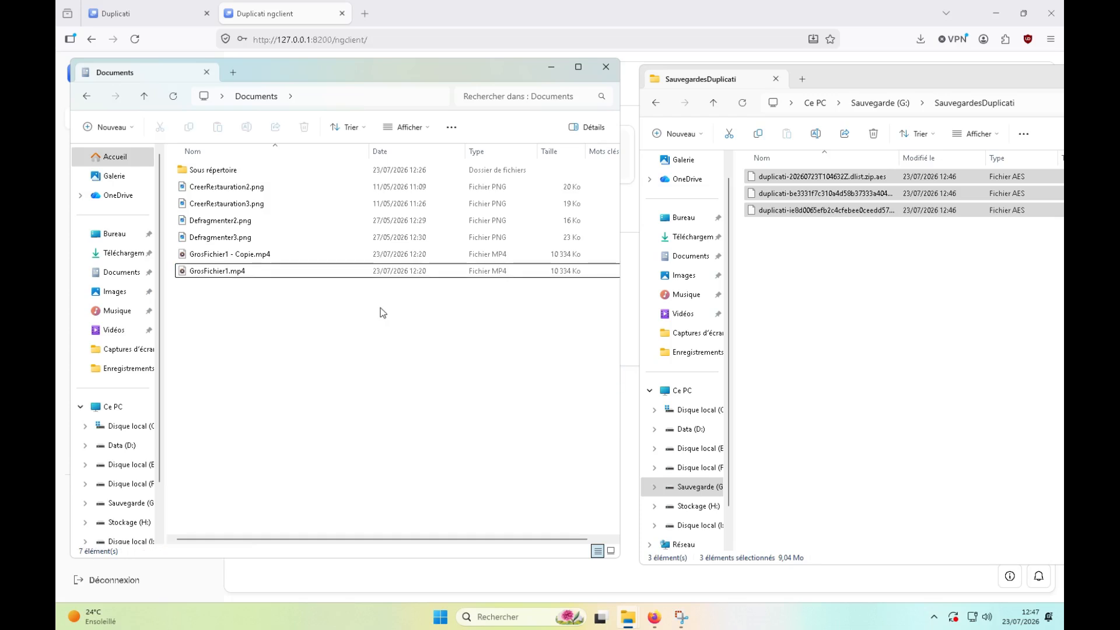
# Switch to Duplicati, start a restore from Sauvegarde de mes documents and look through the backed-up files.
pyautogui.click(413, 21)
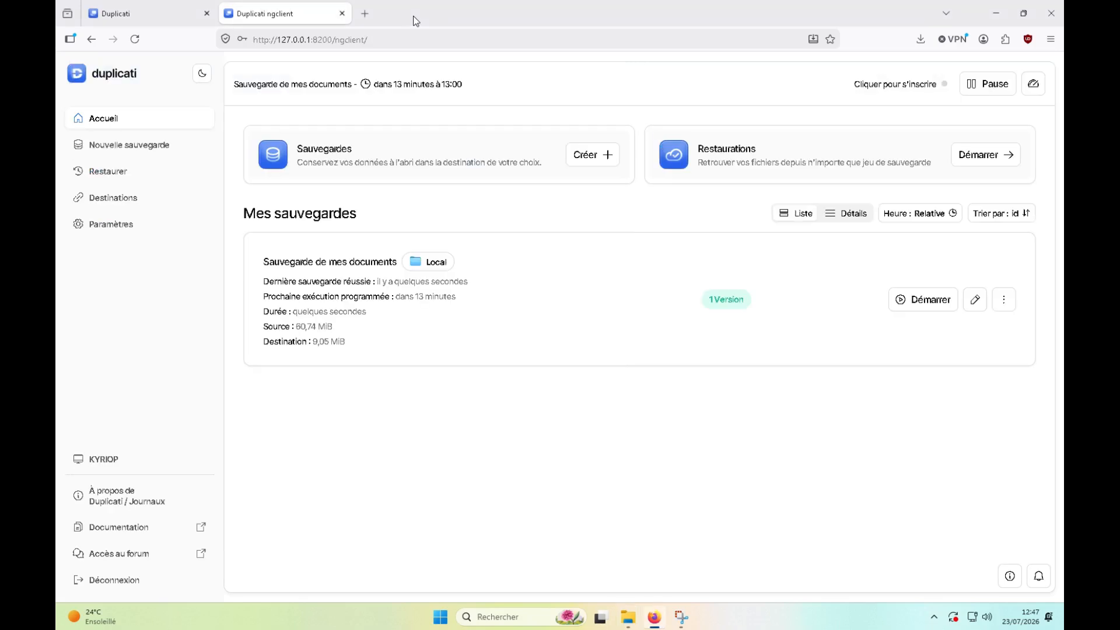
pyautogui.click(1003, 301)
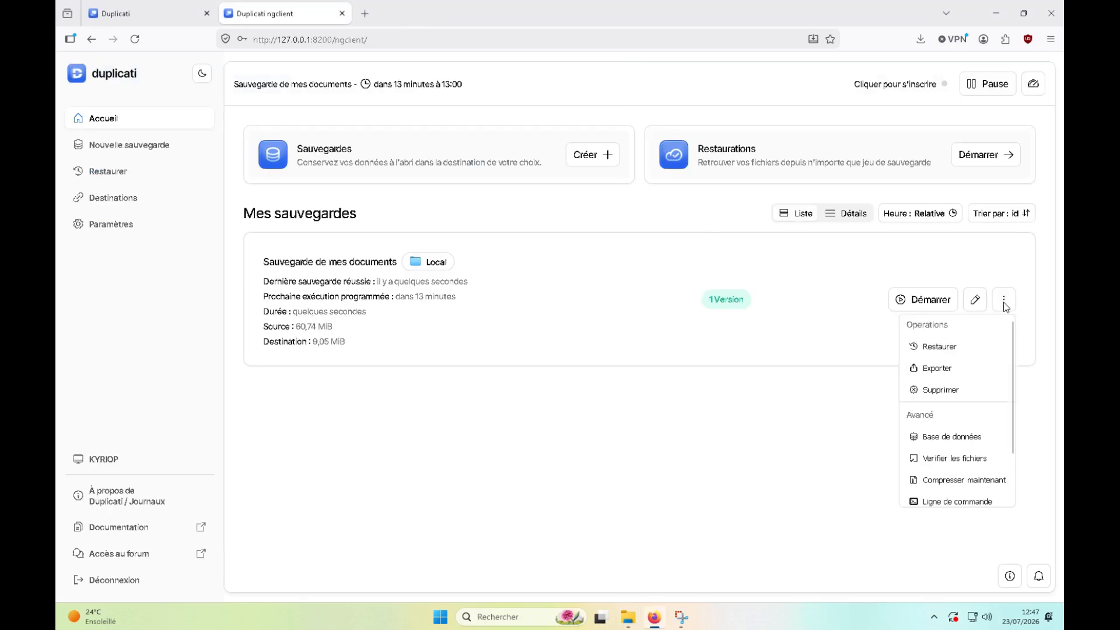
pyautogui.click(739, 431)
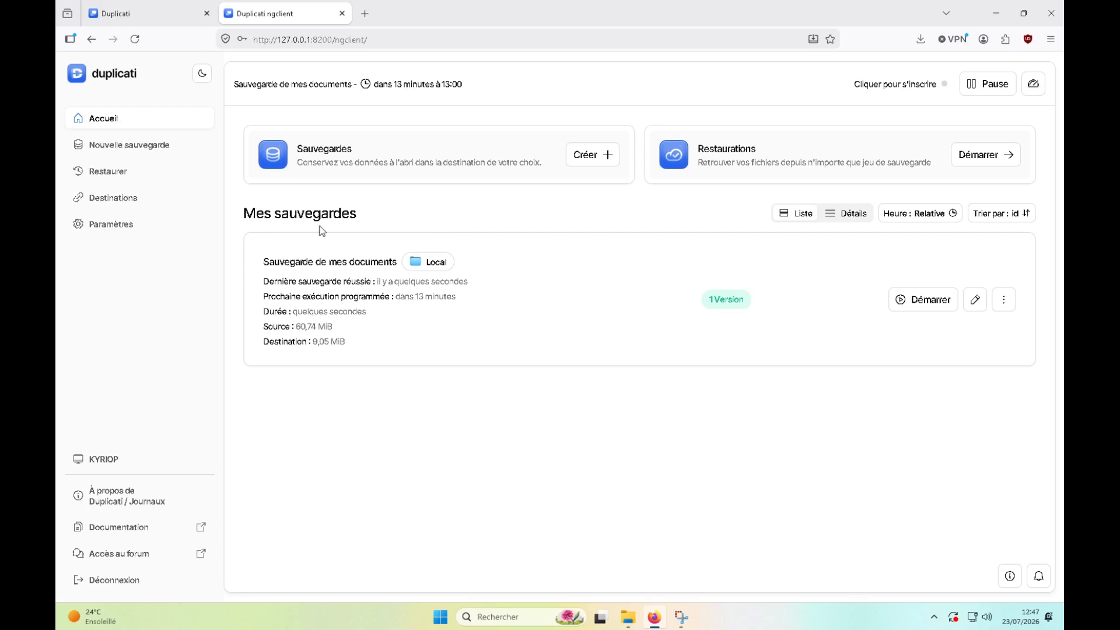
pyautogui.click(1004, 305)
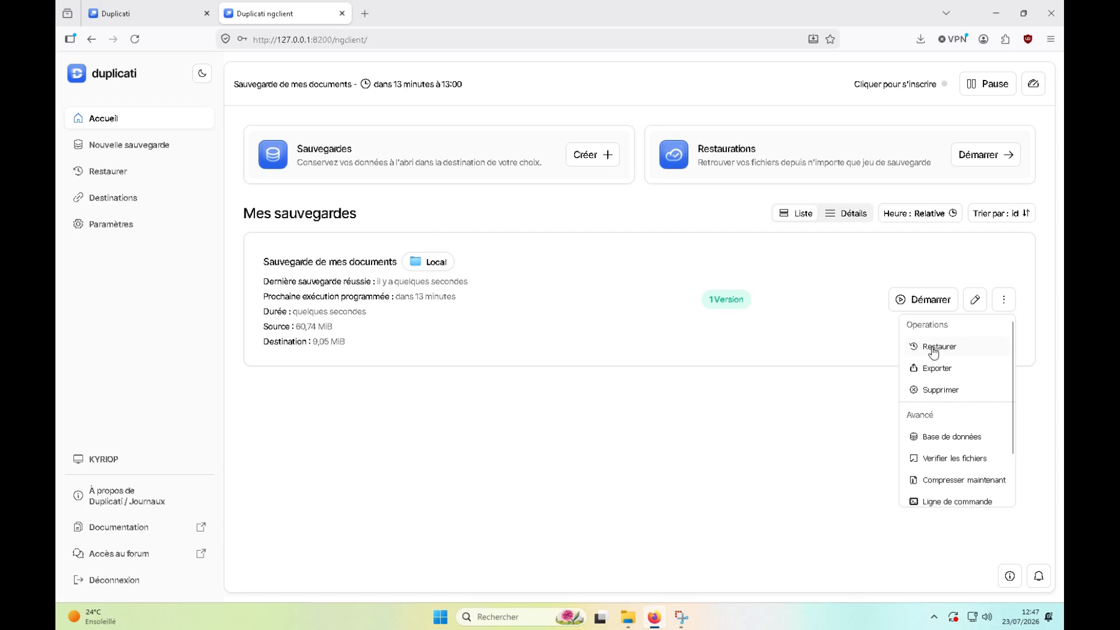
pyautogui.click(931, 348)
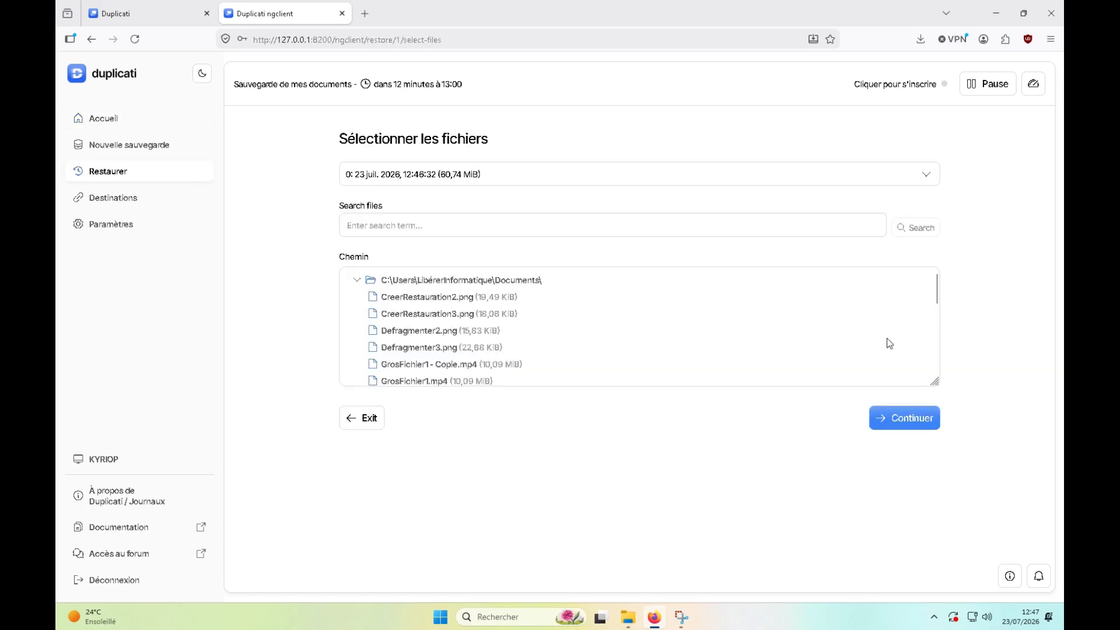
pyautogui.scroll(-5, 724, 313)
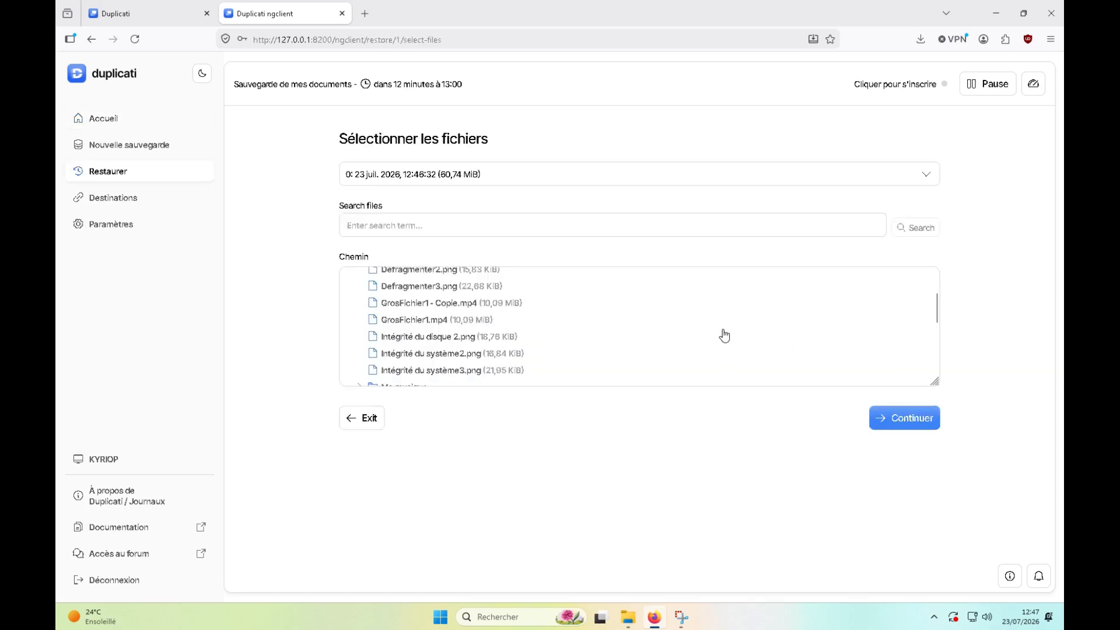
pyautogui.scroll(1, 722, 326)
pyautogui.scroll(4, 721, 332)
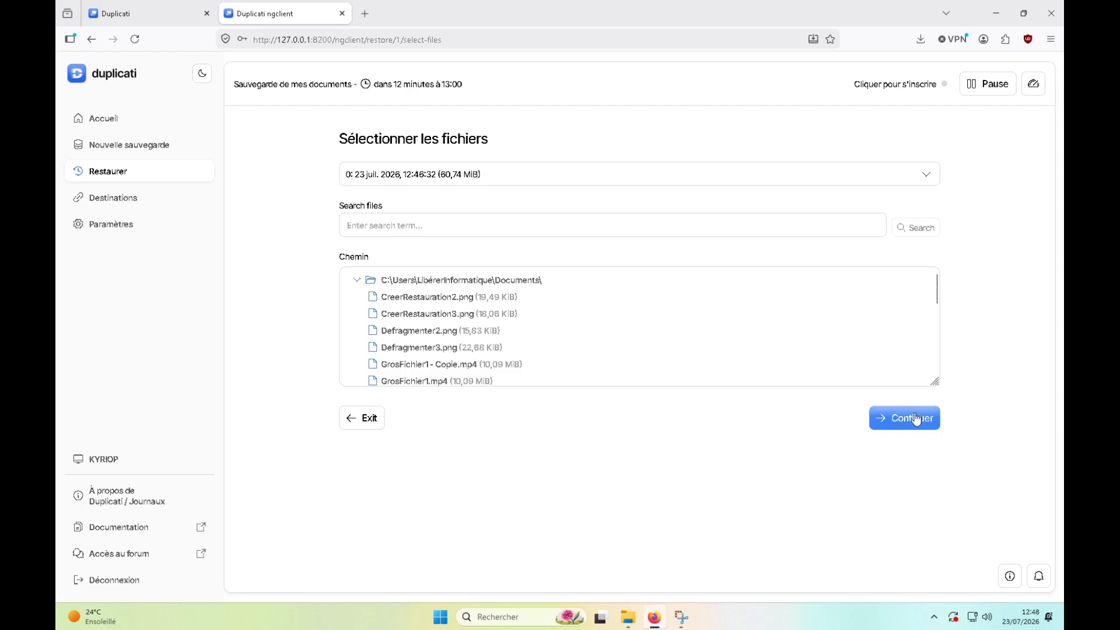
# Check the Documents folder, then restore the whole backup to its original location with existing files set to Écraser.
pyautogui.hotkey('alt', 'Tab')
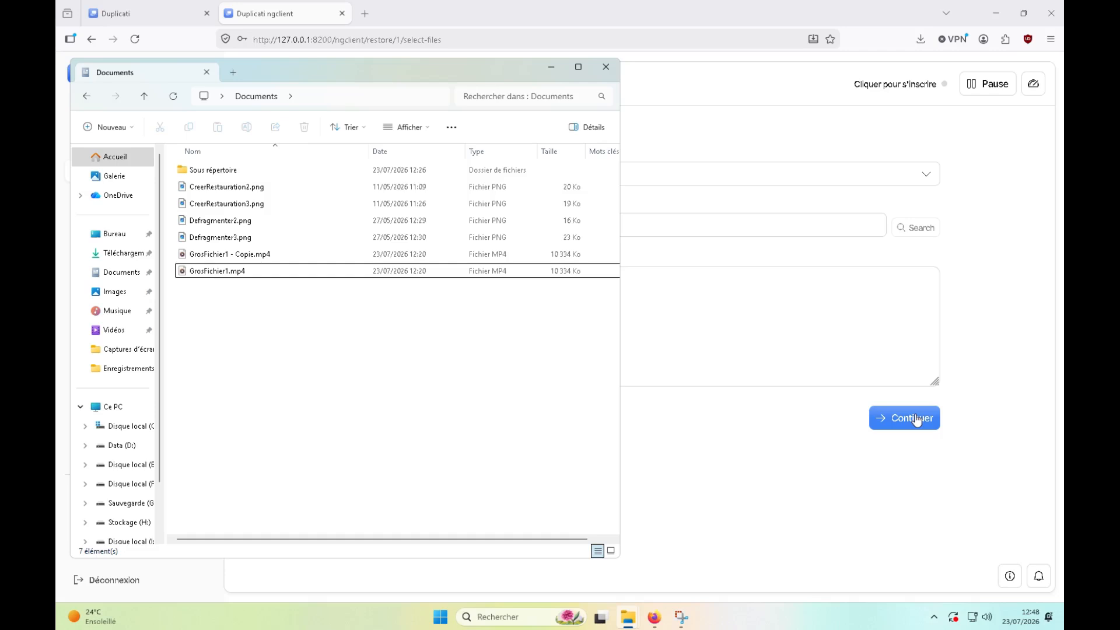
pyautogui.hotkey('alt', 'Tab')
pyautogui.click(916, 418)
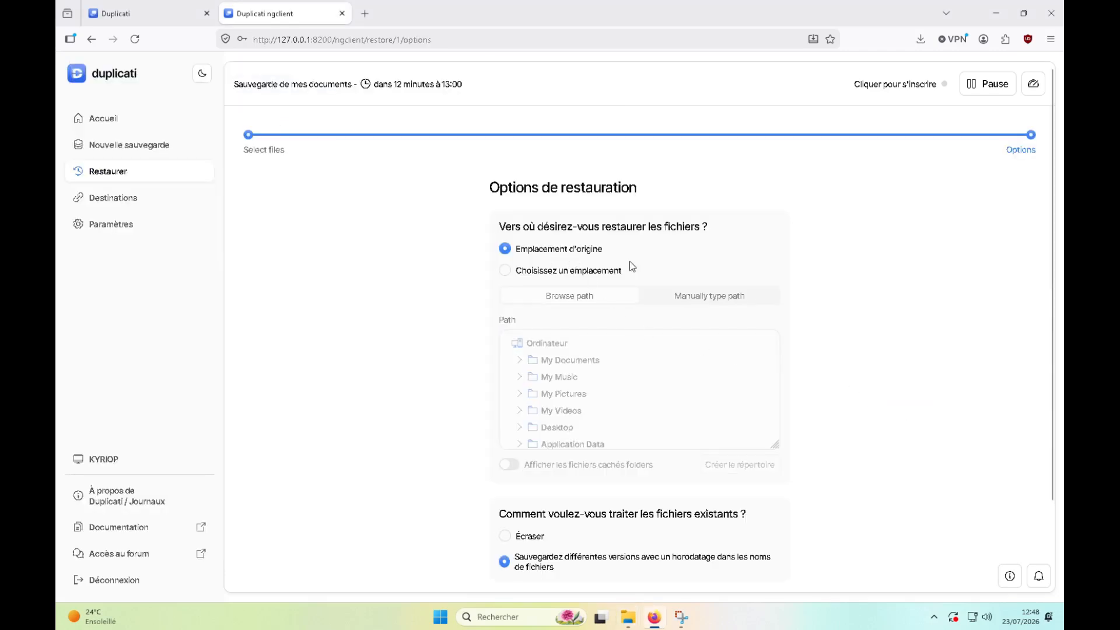
pyautogui.scroll(-2, 632, 267)
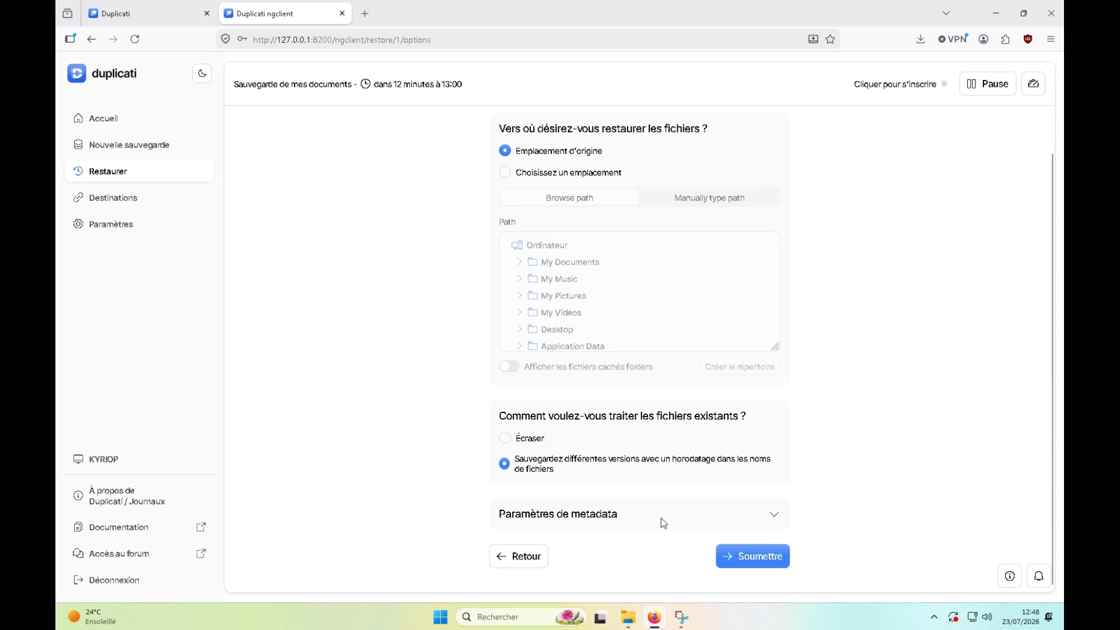
pyautogui.click(521, 442)
pyautogui.click(760, 560)
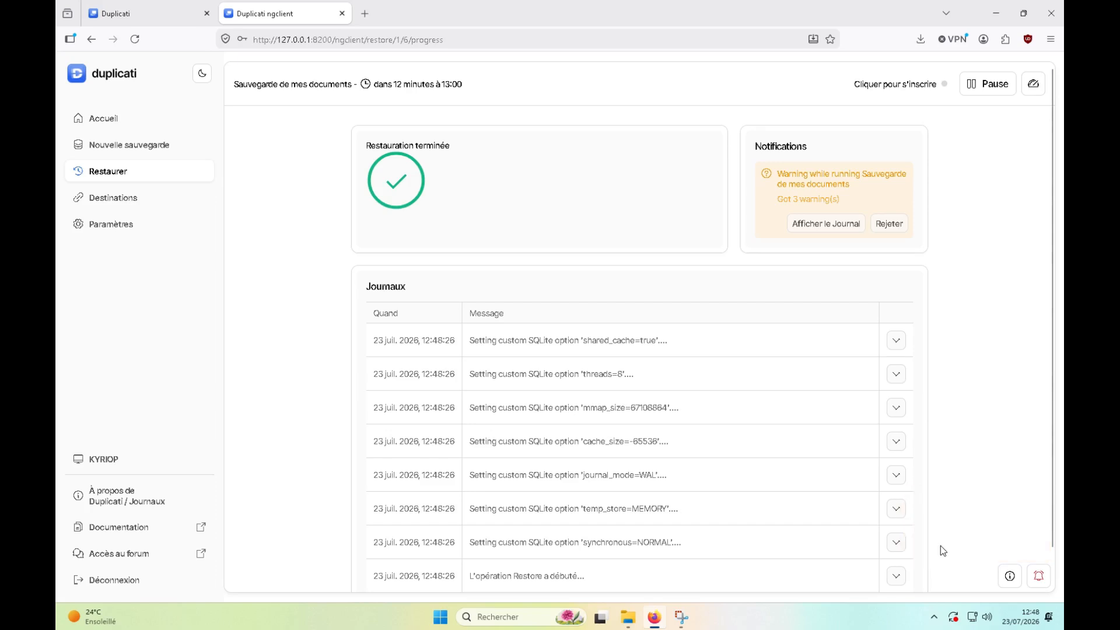
# Open the restore's log from the notification and read the details of its alerts.
pyautogui.click(817, 232)
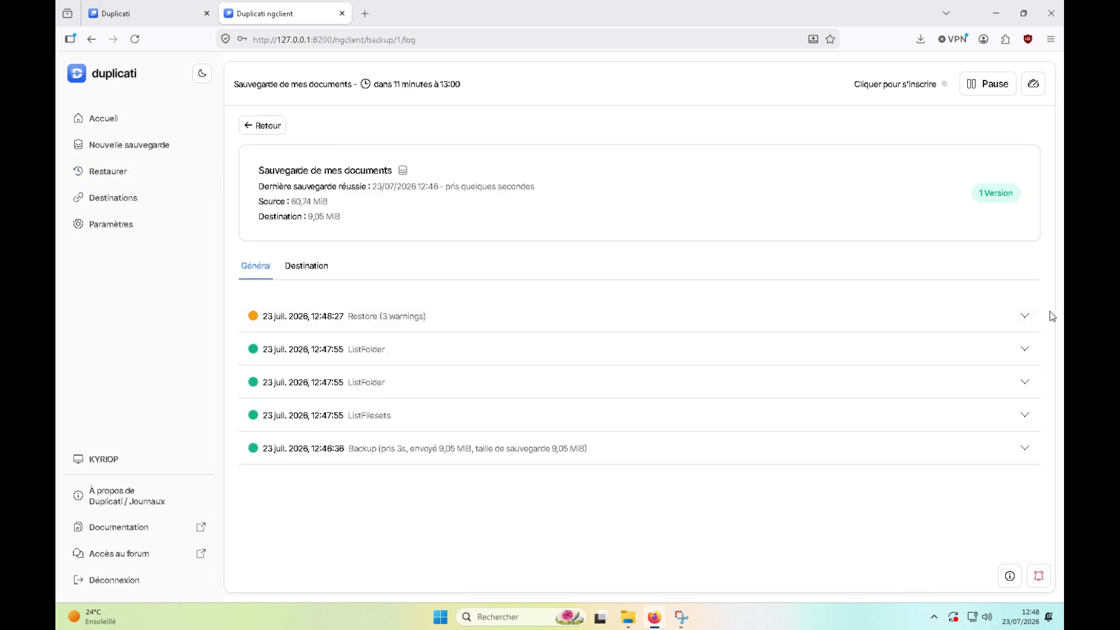
pyautogui.click(1022, 317)
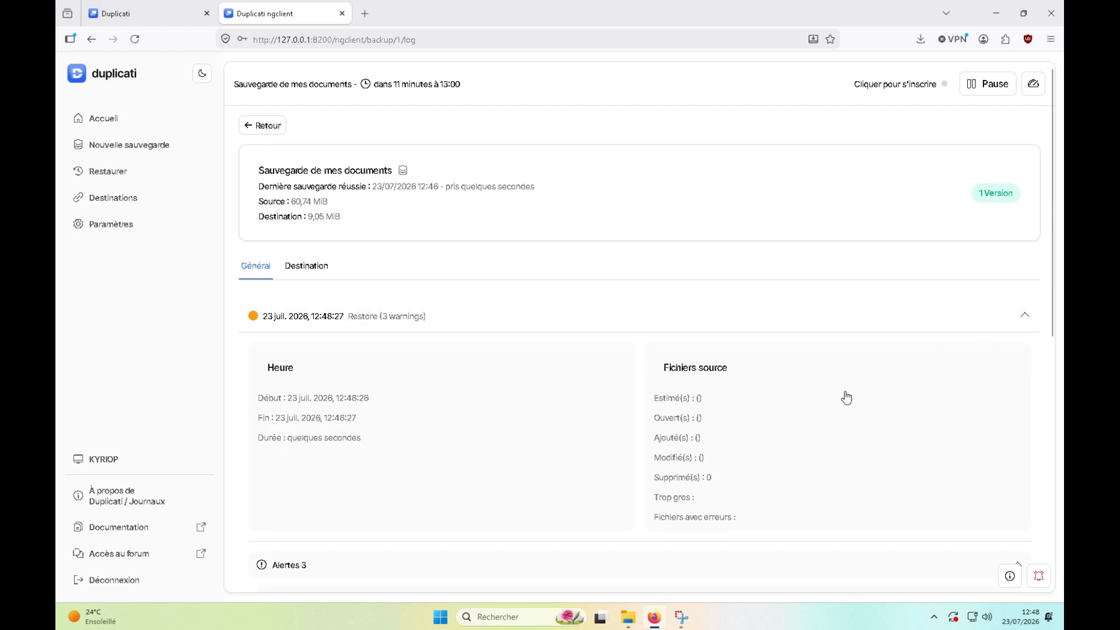
pyautogui.scroll(-3, 846, 397)
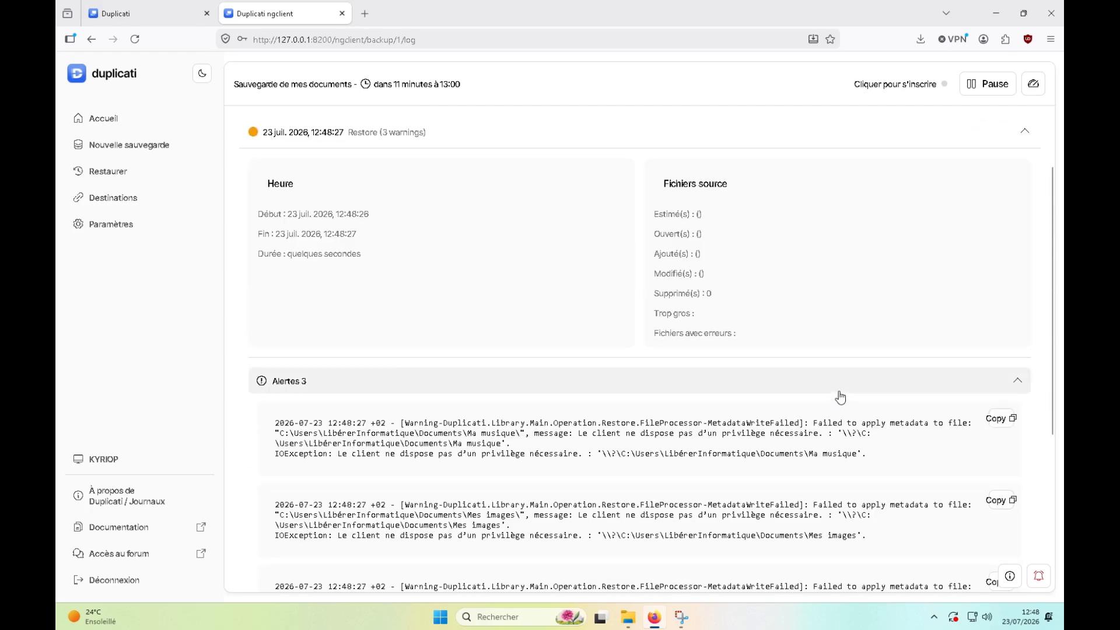
pyautogui.scroll(-1, 840, 397)
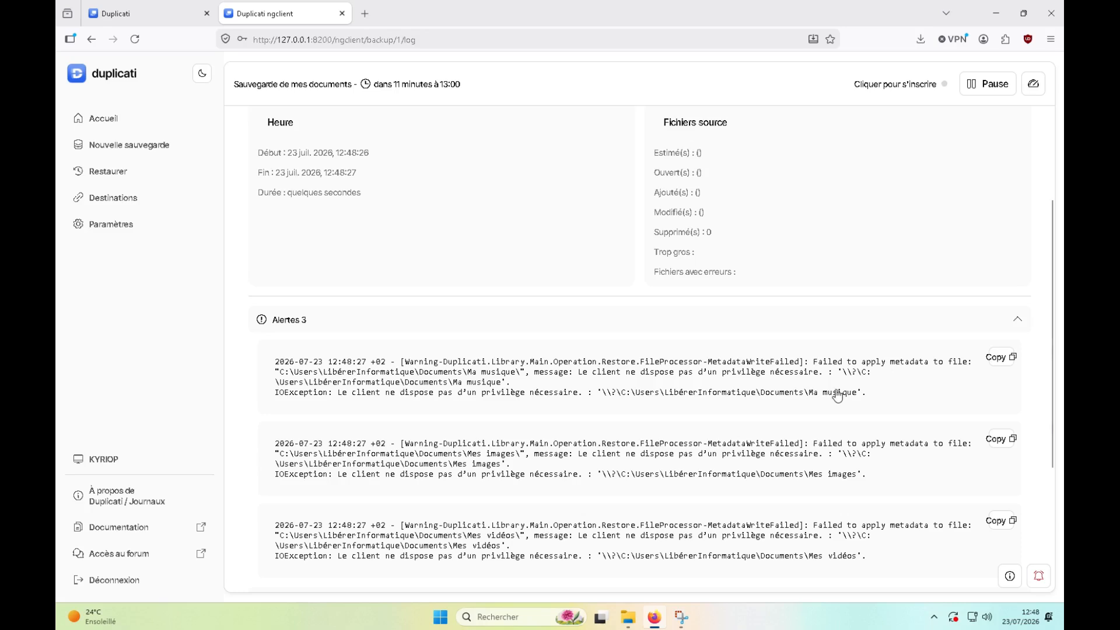
# Switch to the Documents folder window and check the files from Intégrité du disque 2.png through Protection du système 5.png.
pyautogui.hotkey('alt', 'Tab')
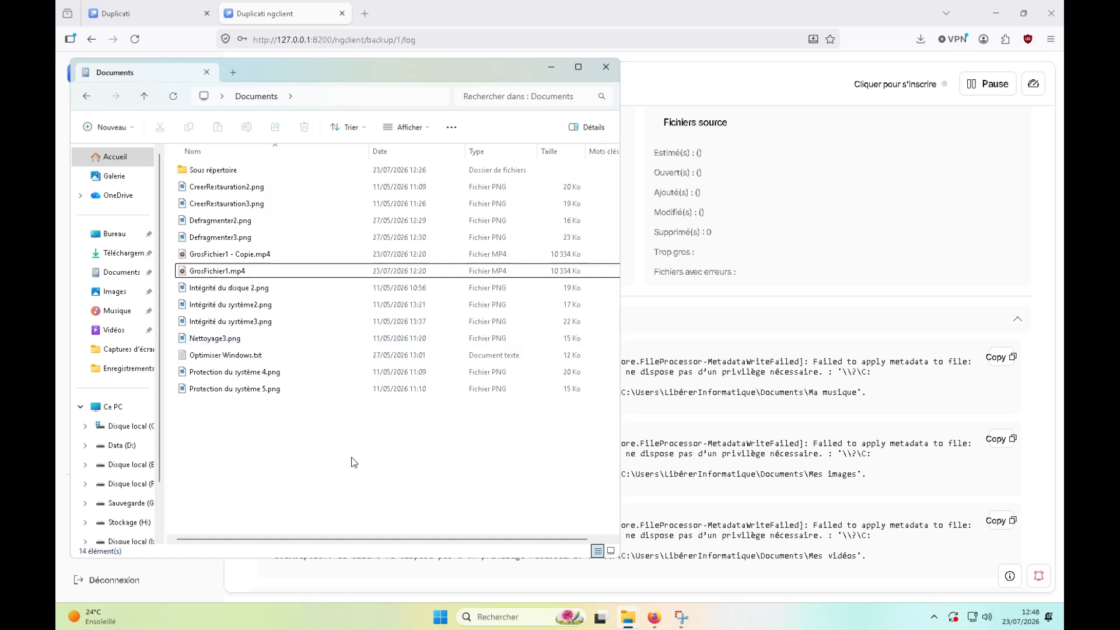
pyautogui.click(214, 288)
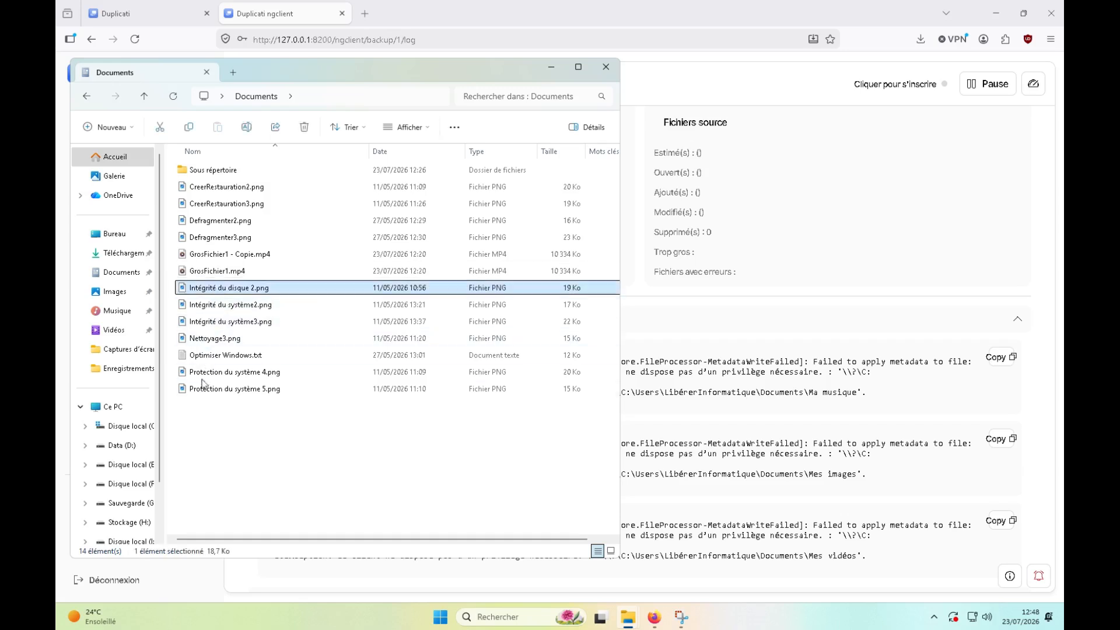
pyautogui.click(318, 454)
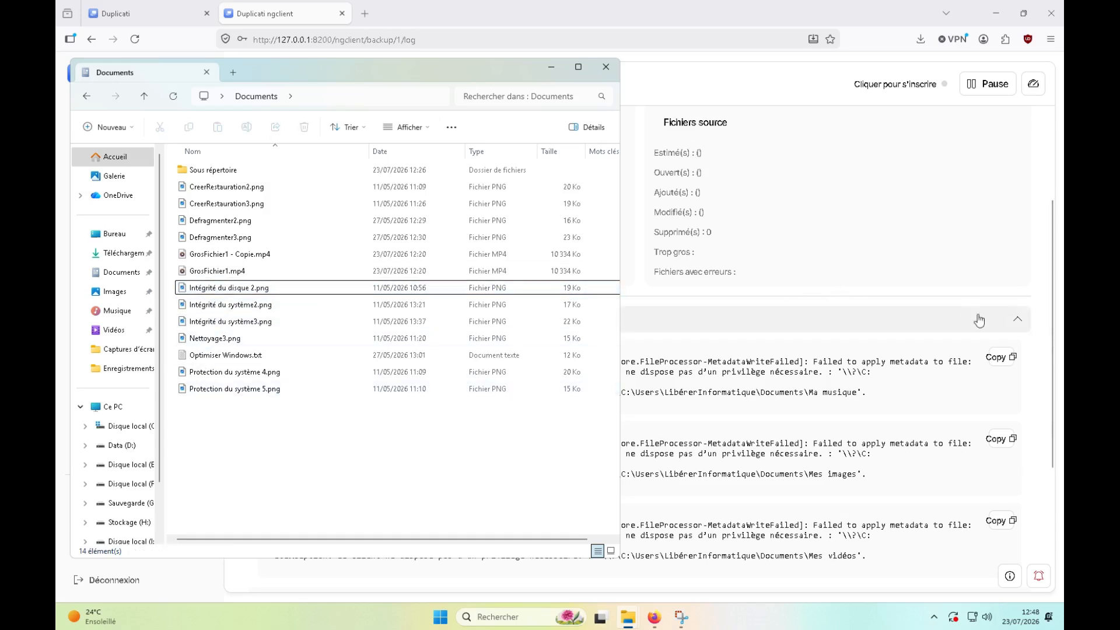
# Return to Duplicati, collapse the alerts in the log and go back to the list of backups.
pyautogui.click(1019, 320)
pyautogui.scroll(4, 557, 347)
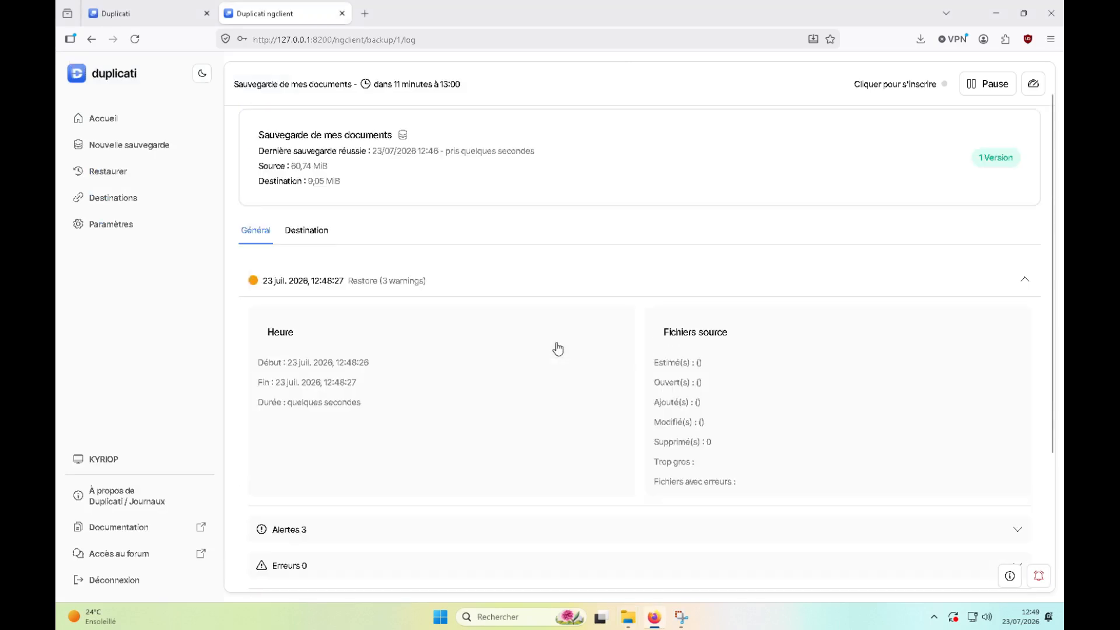
pyautogui.click(267, 126)
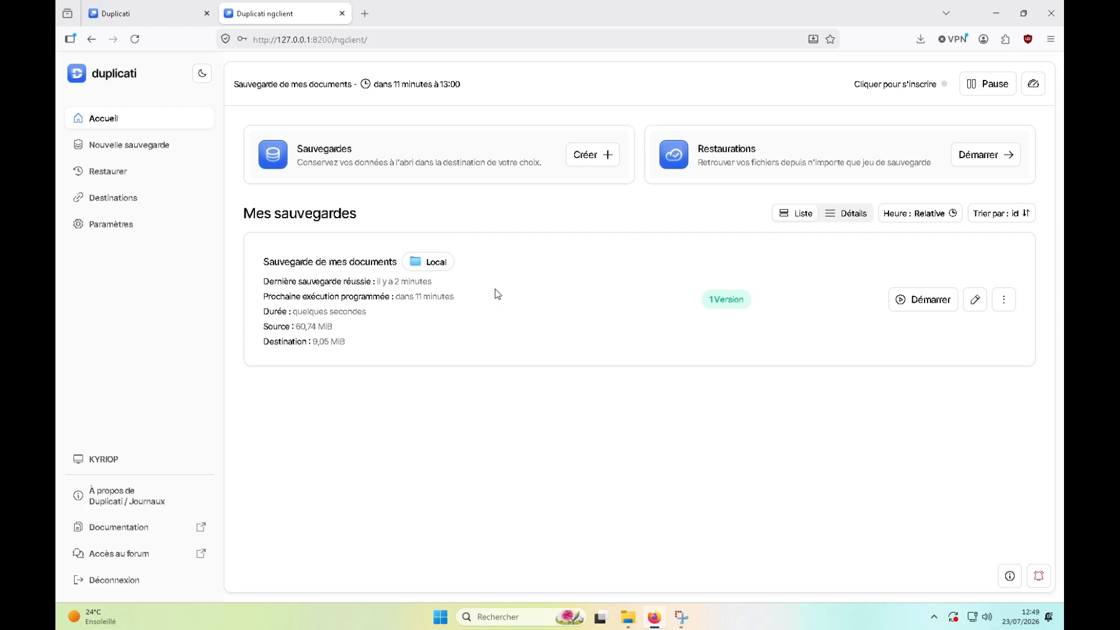
# Copy Enregistrement de l'écran 2026-07-23 124321.mp4 from the Enregistrements d'écran folder in Vidéos into Documents.
pyautogui.hotkey('alt', 'Tab')
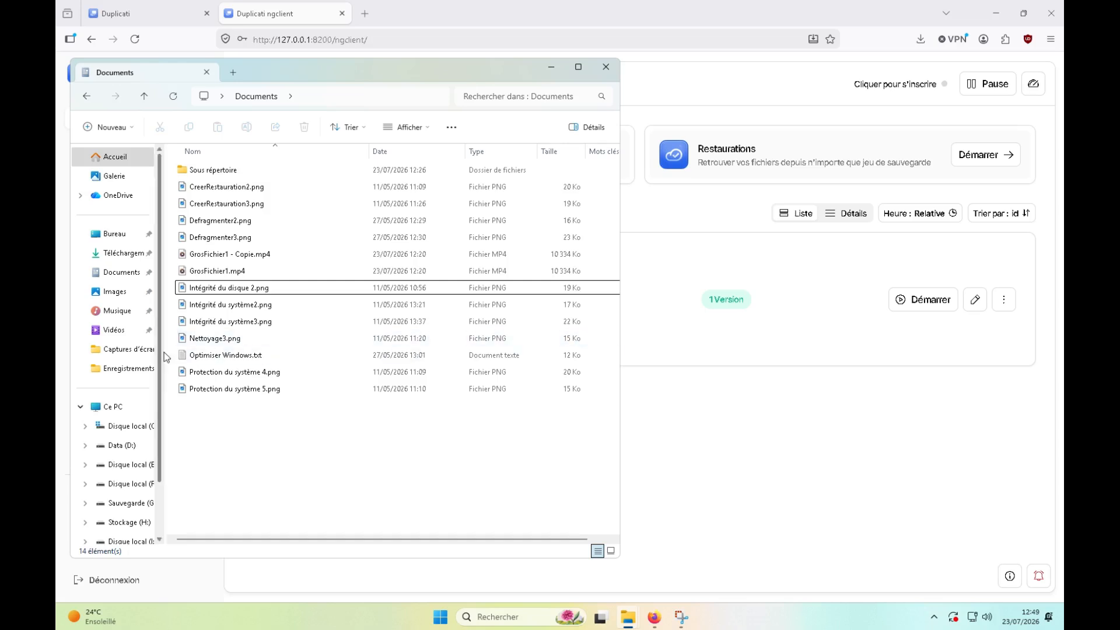
pyautogui.click(114, 330)
pyautogui.doubleClick(280, 182)
pyautogui.click(228, 189)
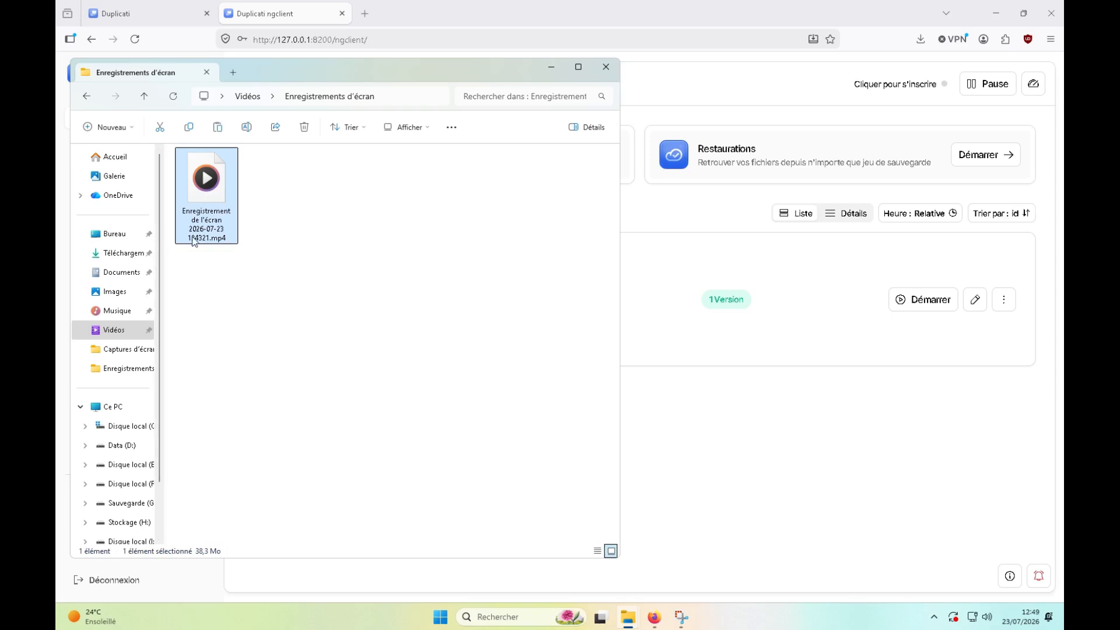
pyautogui.click(112, 273)
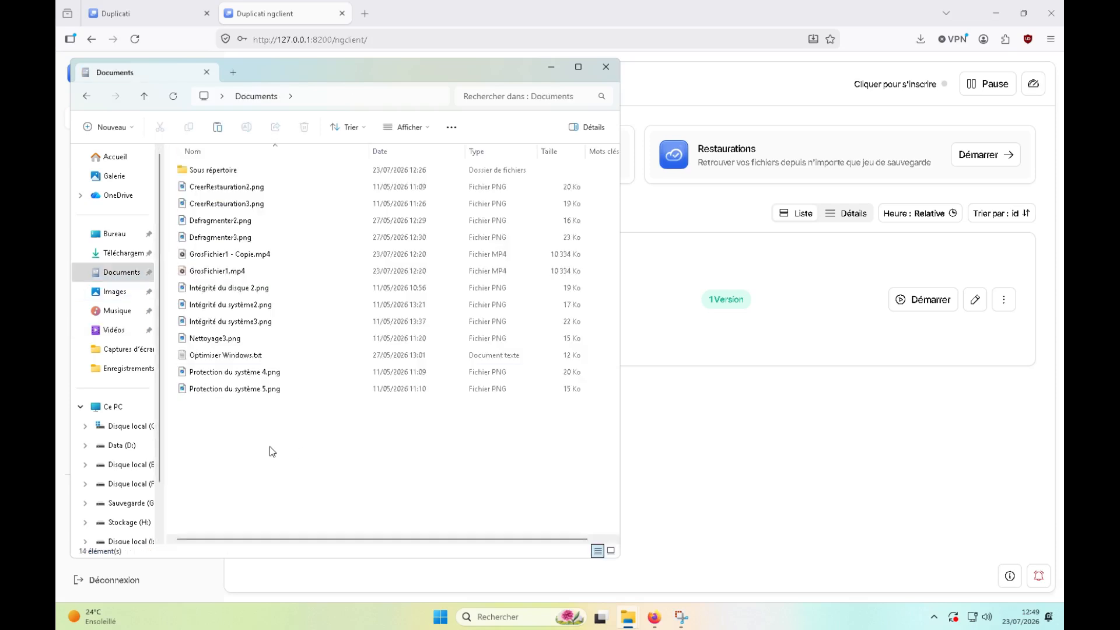
pyautogui.hotkey('ctrl', 'v')
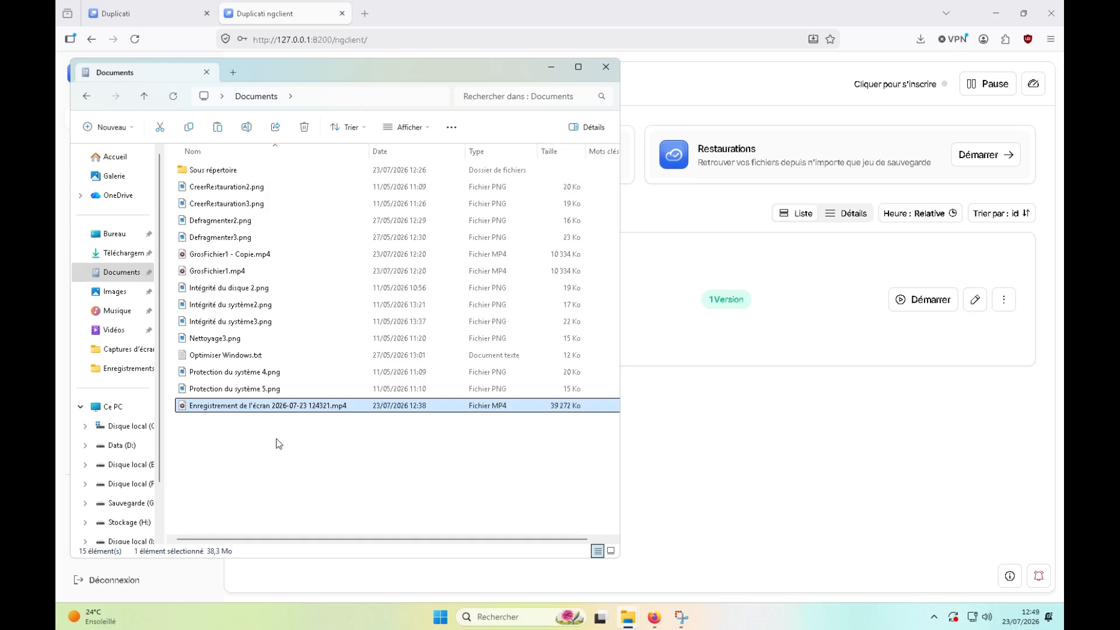
# Switch to Duplicati, run the Sauvegarde de mes documents backup again and check its source size.
pyautogui.click(761, 441)
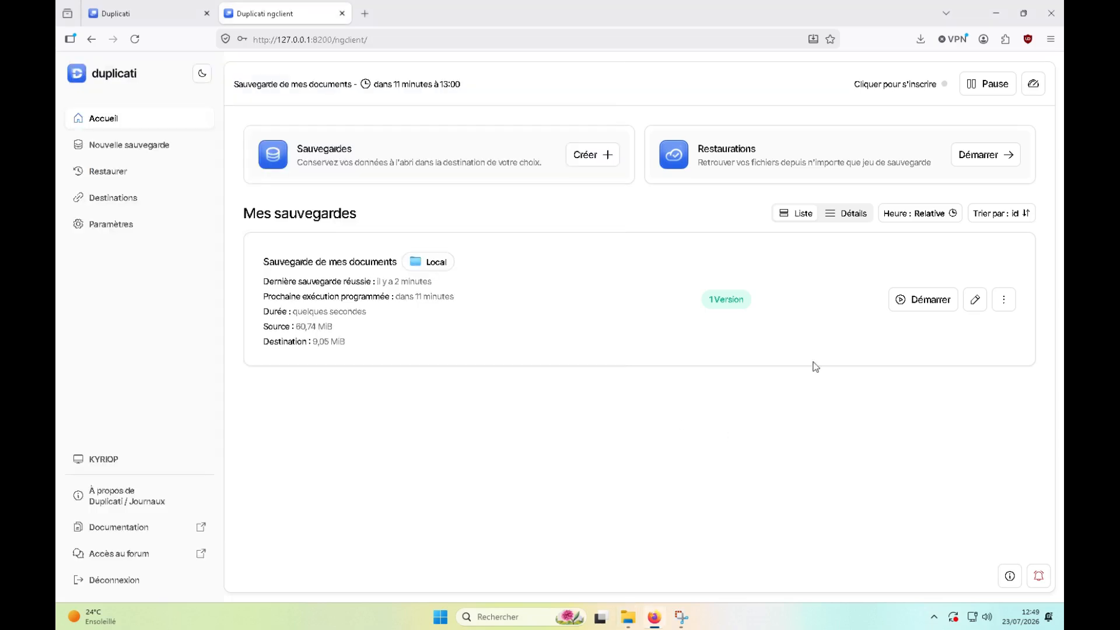
pyautogui.click(915, 300)
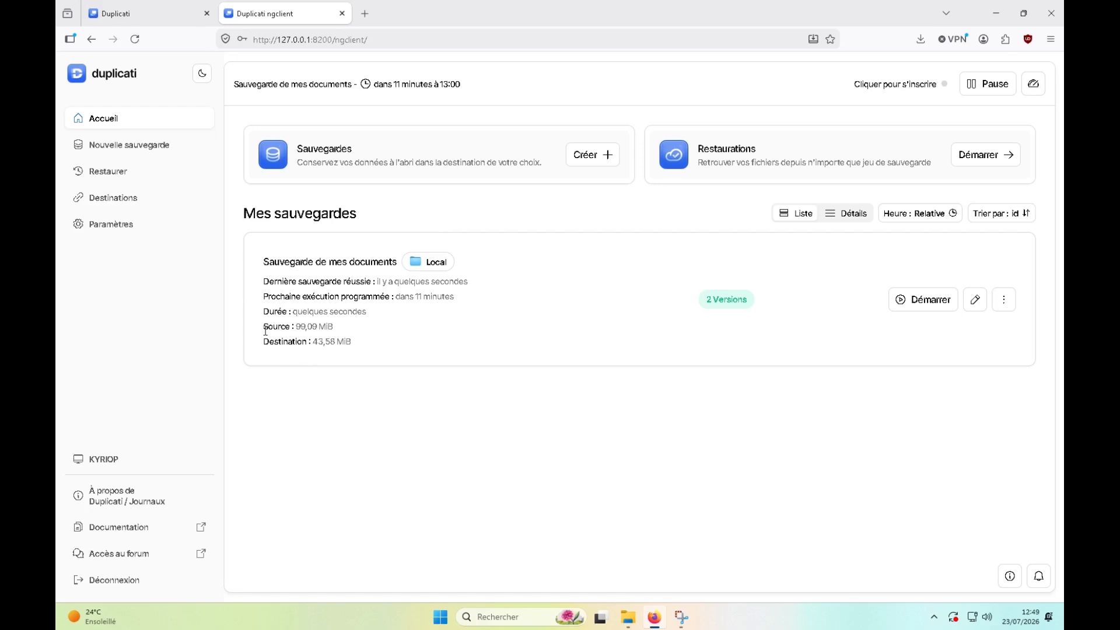
pyautogui.moveTo(264, 326); pyautogui.dragTo(332, 331)
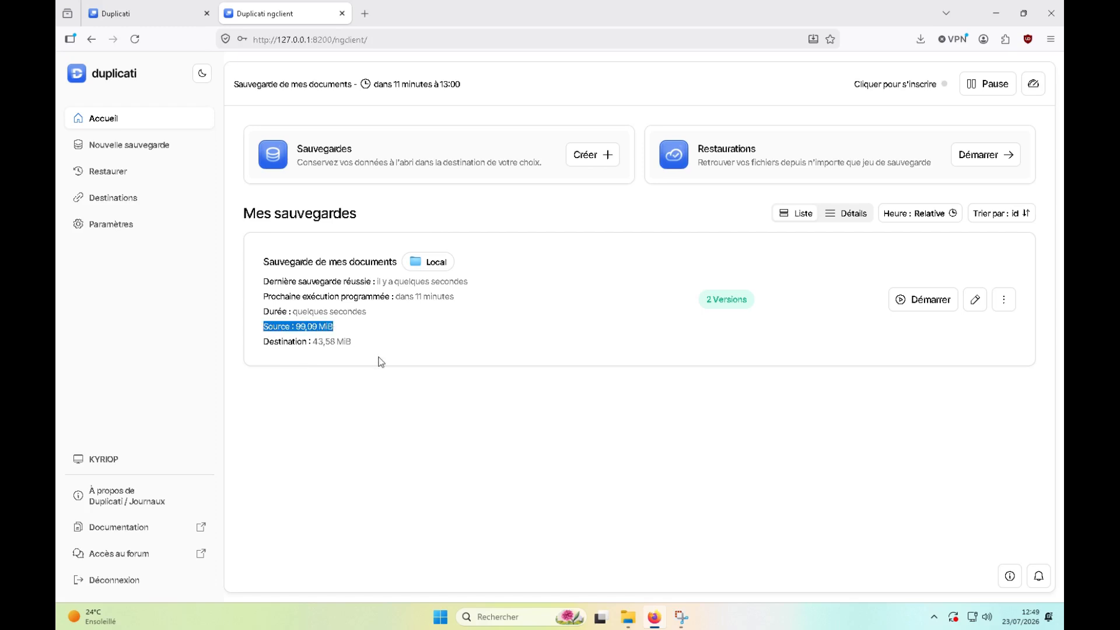
# Switch to the SauvegardesDuplicati folder, sort the files by modification date and select each backup's files to compare their combined sizes.
pyautogui.hotkey('alt', 'Tab')
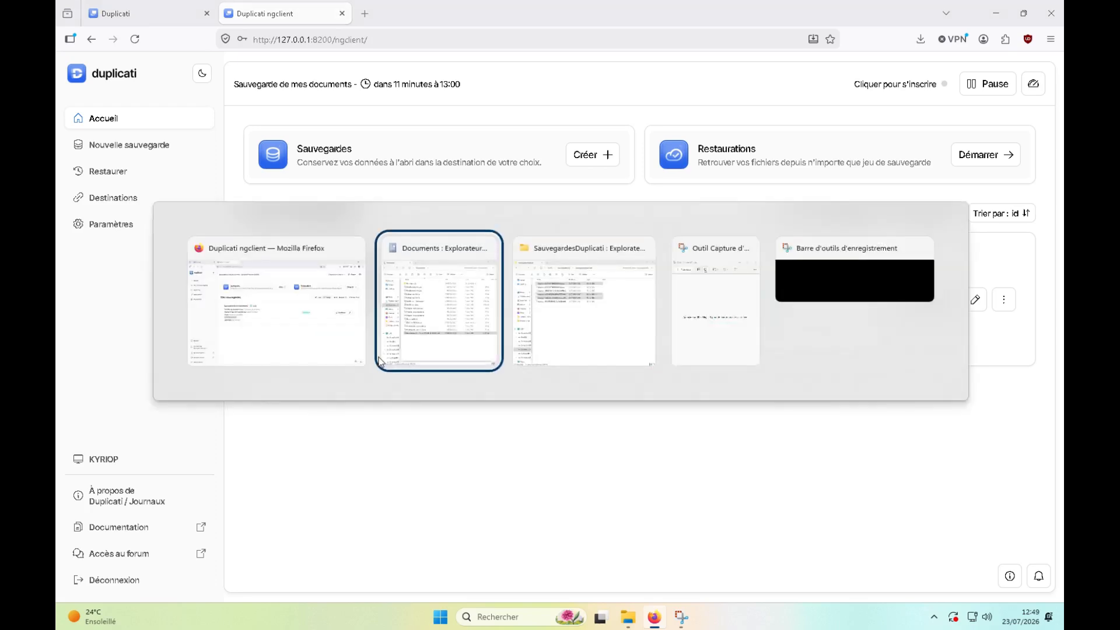
pyautogui.hotkey('alt', 'Tab')
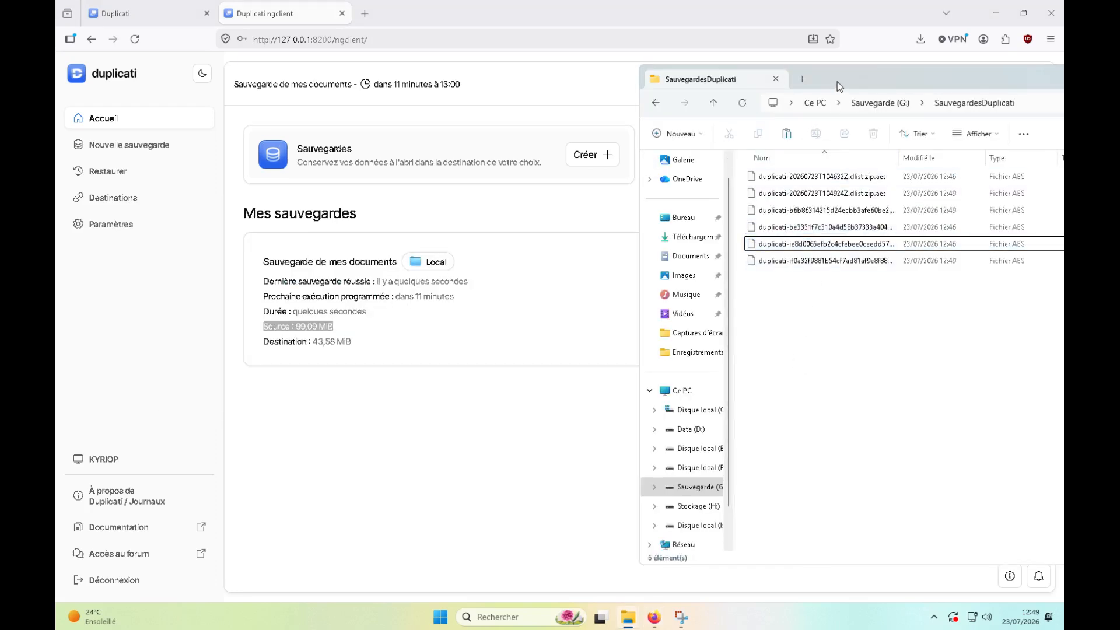
pyautogui.moveTo(838, 82); pyautogui.dragTo(680, 84)
pyautogui.click(779, 156)
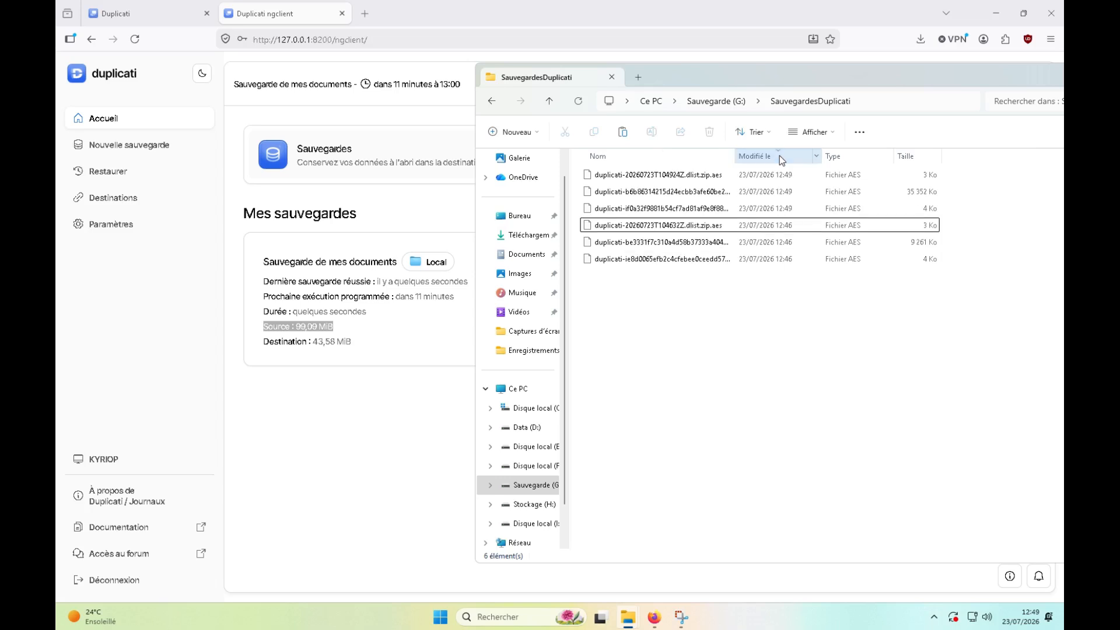
pyautogui.click(780, 227)
pyautogui.keyDown('shift'); pyautogui.click(698, 263); pyautogui.keyUp('shift')
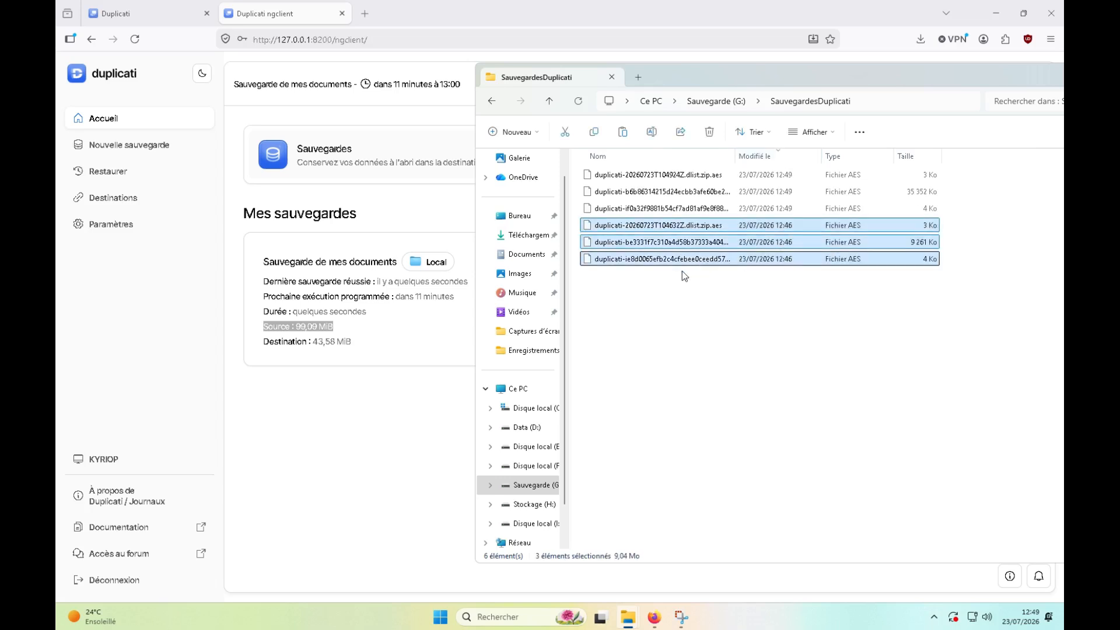
pyautogui.click(684, 175)
pyautogui.keyDown('shift'); pyautogui.click(700, 211); pyautogui.keyUp('shift')
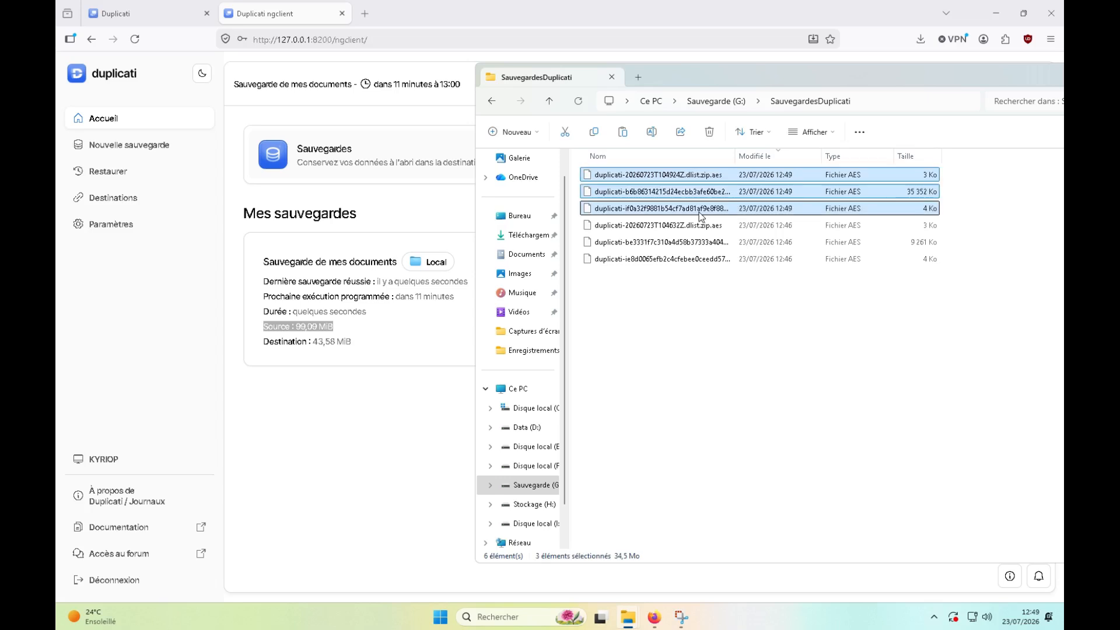
pyautogui.moveTo(680, 81); pyautogui.dragTo(931, 125)
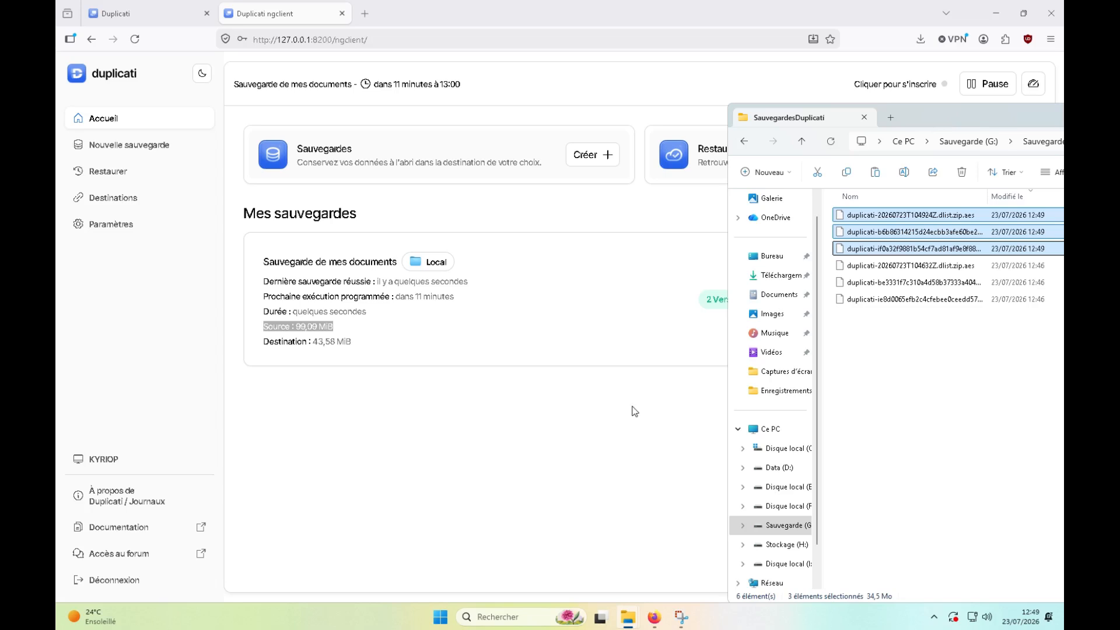
# Switch to the Documents folder window and delete all its files and folders.
pyautogui.hotkey('alt', 'Tab')
pyautogui.hotkey('alt', 'Tab')
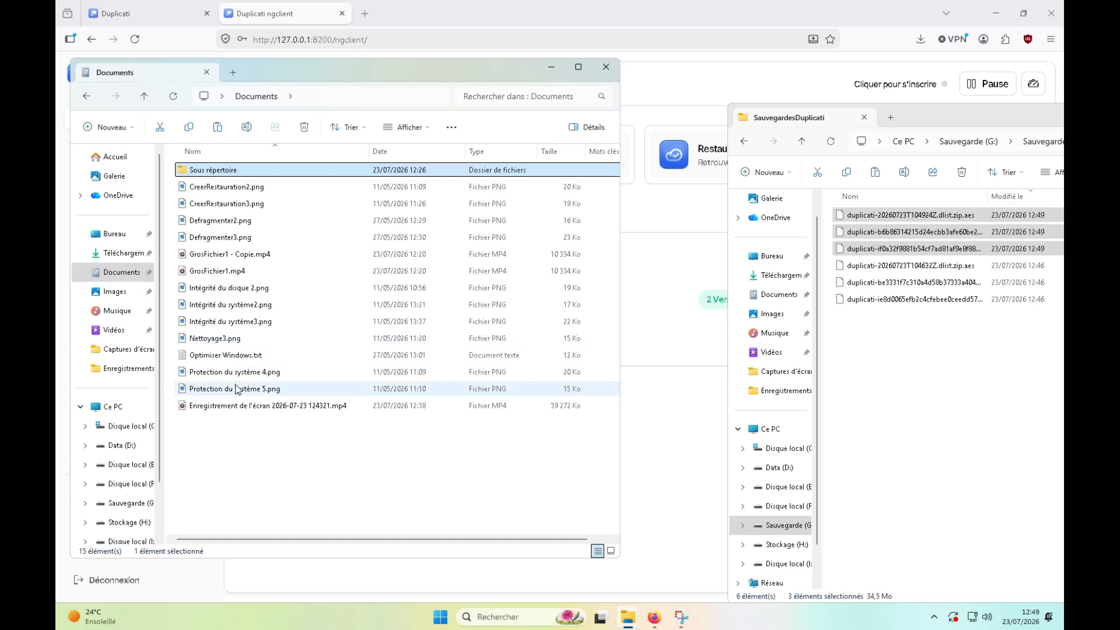
pyautogui.hotkey('ctrl', 'a')
pyautogui.press('Delete')
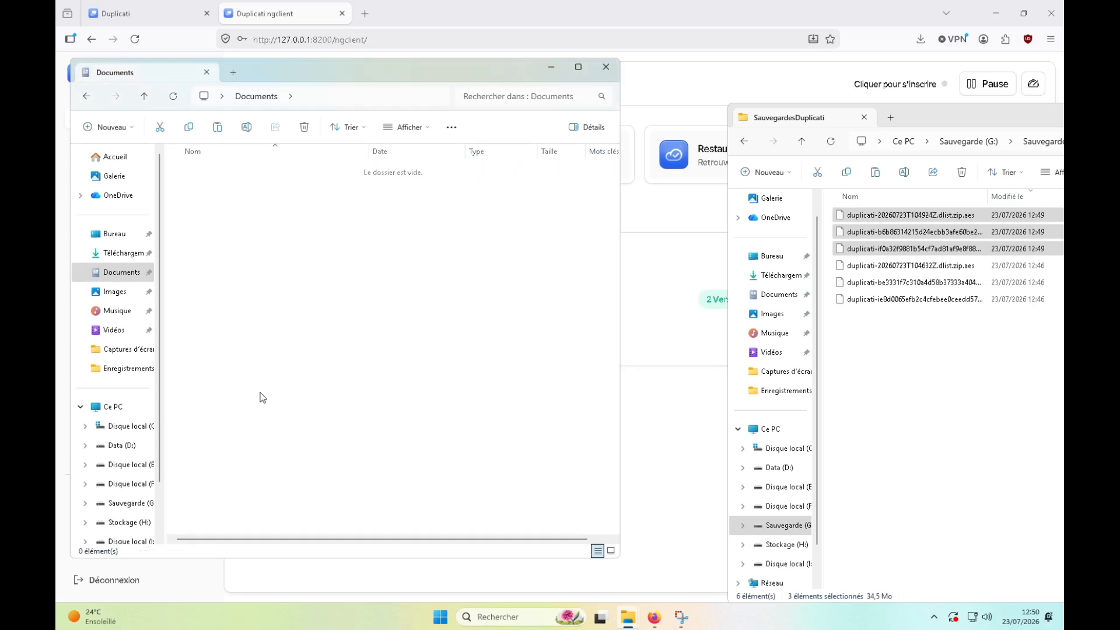
# Switch to Duplicati, open the restore of Sauvegarde de mes documents and choose version 1 dated 23 juil. 2026, 12:46:32.
pyautogui.click(675, 425)
pyautogui.click(1004, 302)
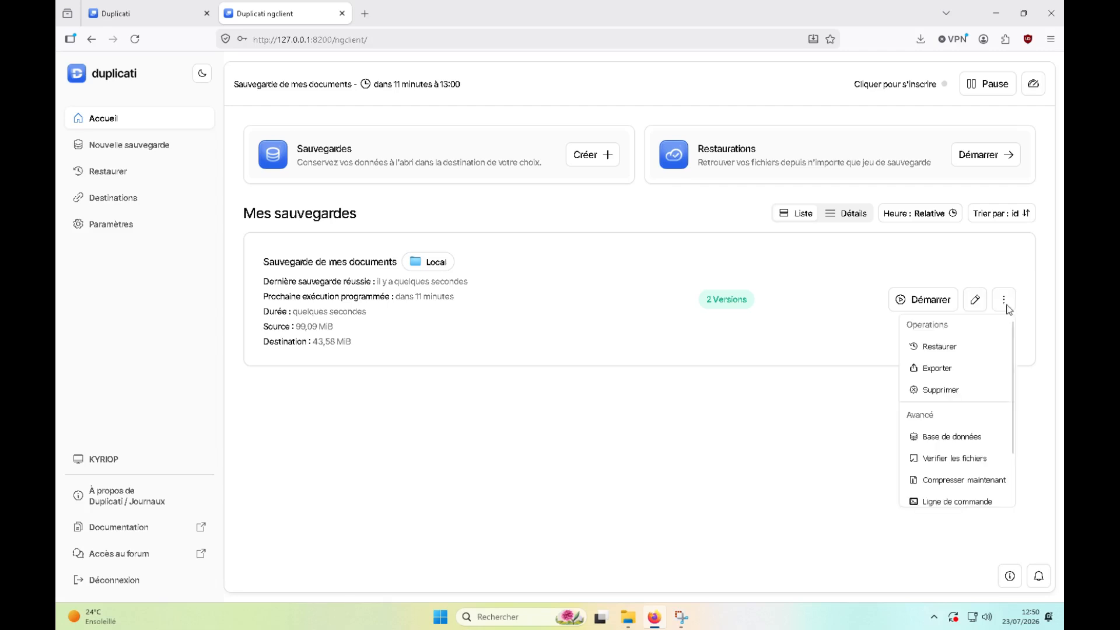
pyautogui.click(952, 349)
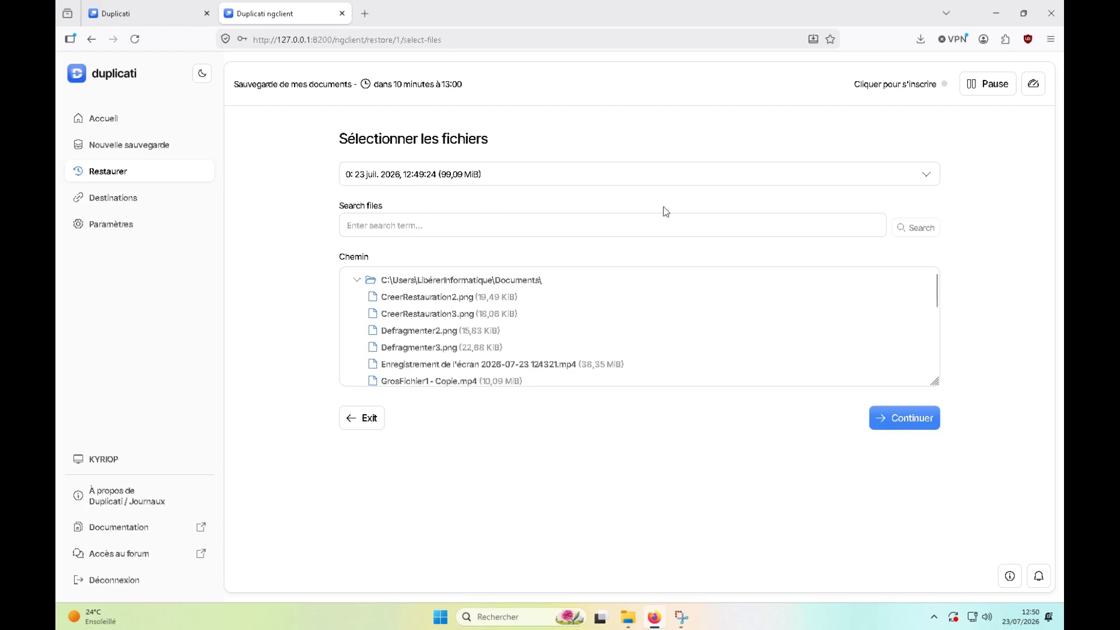
pyautogui.click(930, 175)
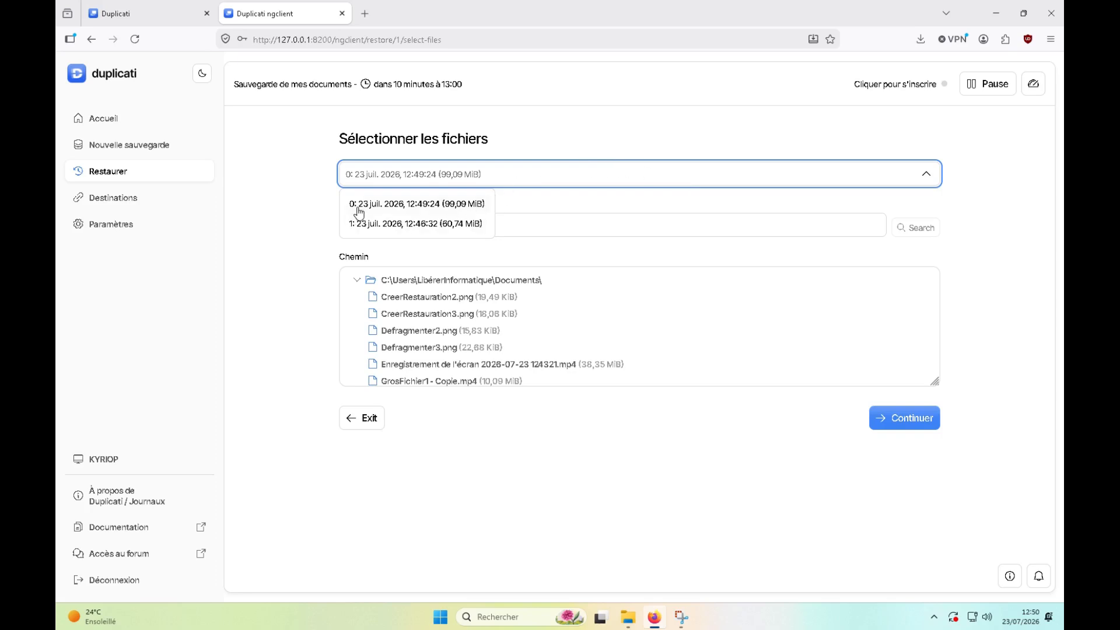
pyautogui.click(411, 225)
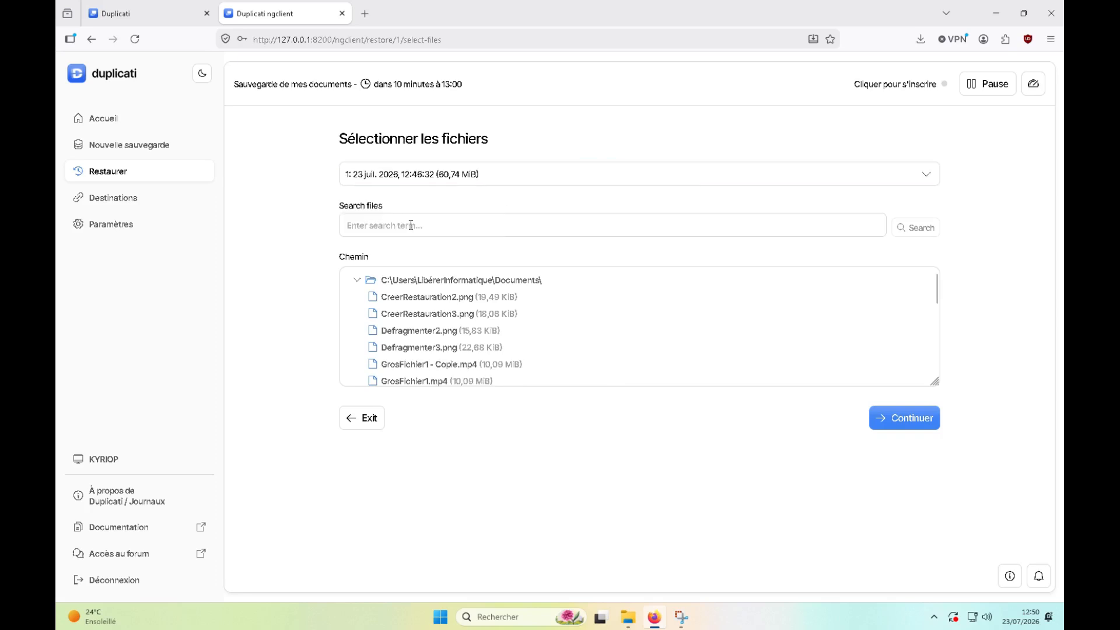
# Restore the chosen version to its original location, overwriting existing files, and check the restored files in the Documents folder.
pyautogui.click(914, 427)
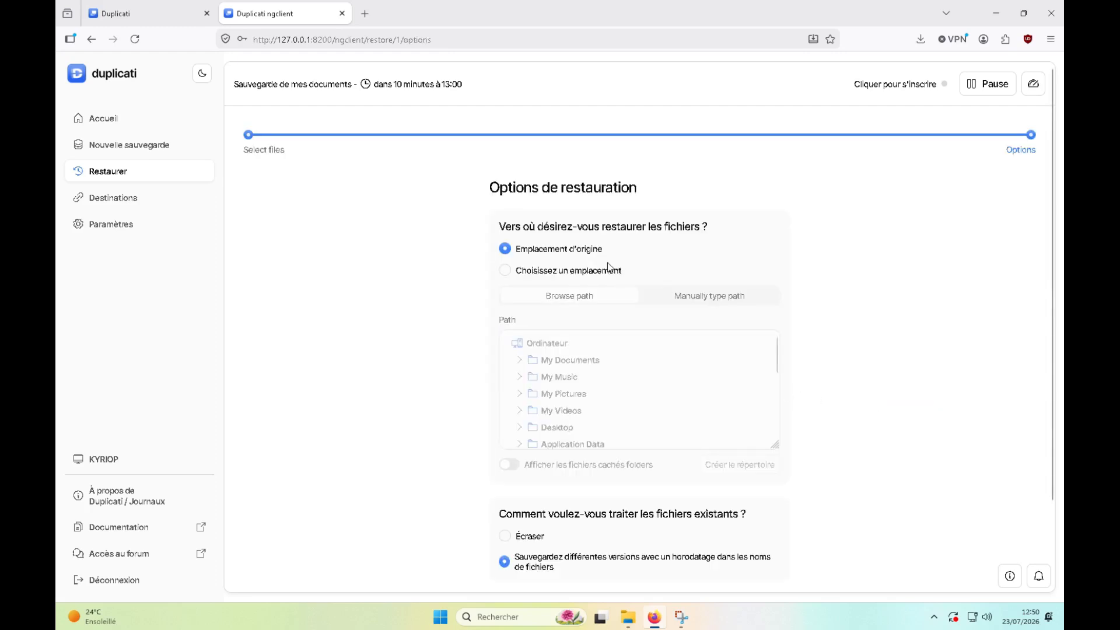
pyautogui.scroll(-2, 819, 456)
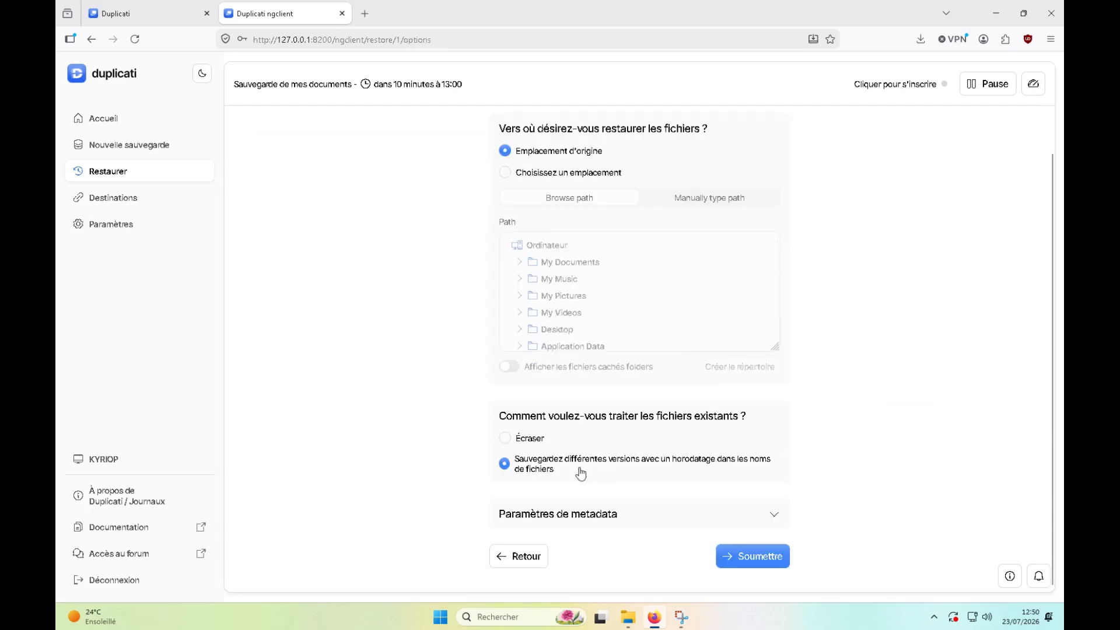
pyautogui.click(537, 440)
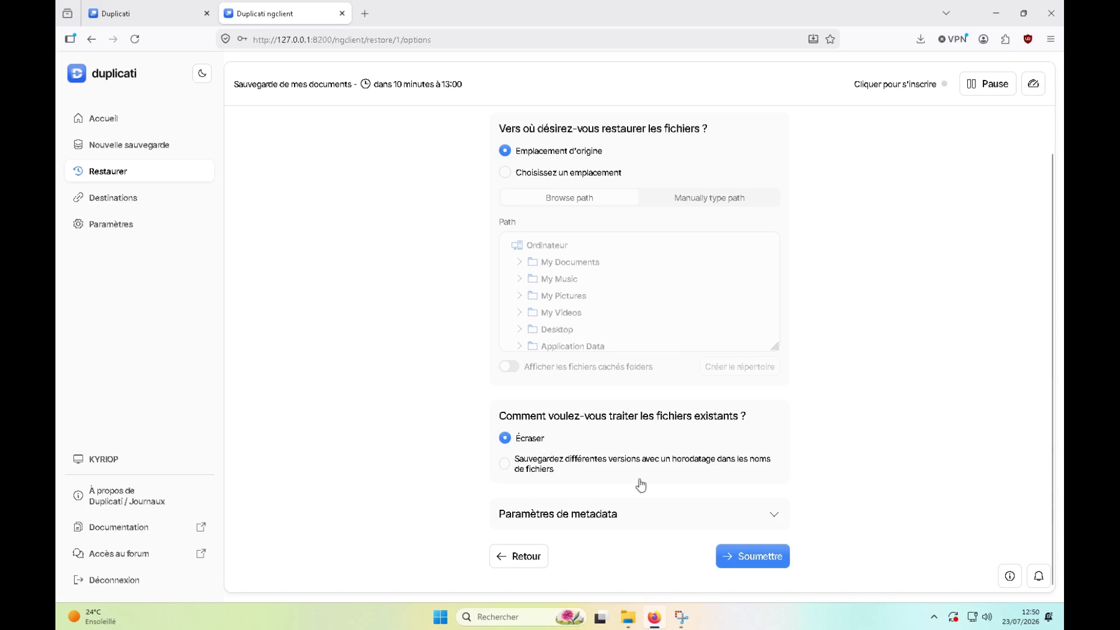
pyautogui.click(754, 557)
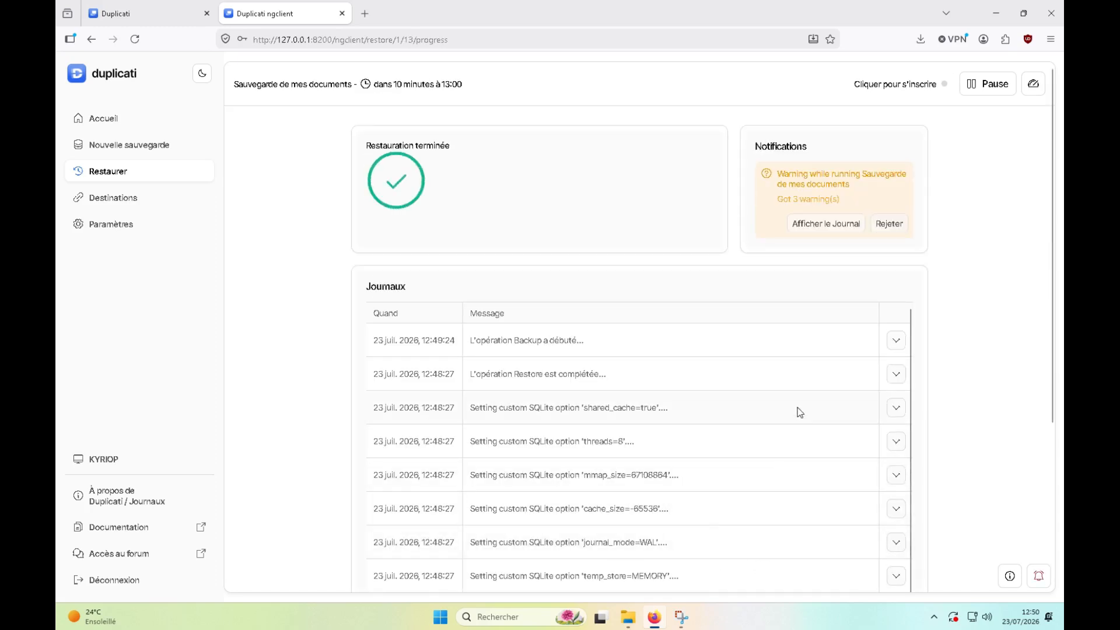
pyautogui.hotkey('alt', 'Tab')
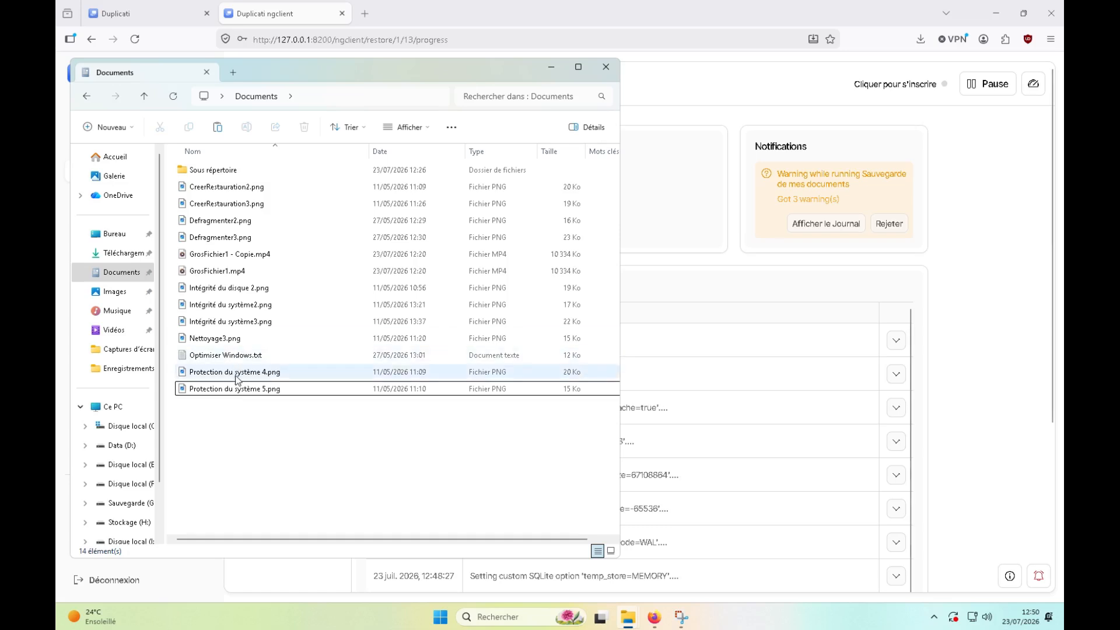
pyautogui.click(984, 258)
pyautogui.hotkey('alt', 'Tab')
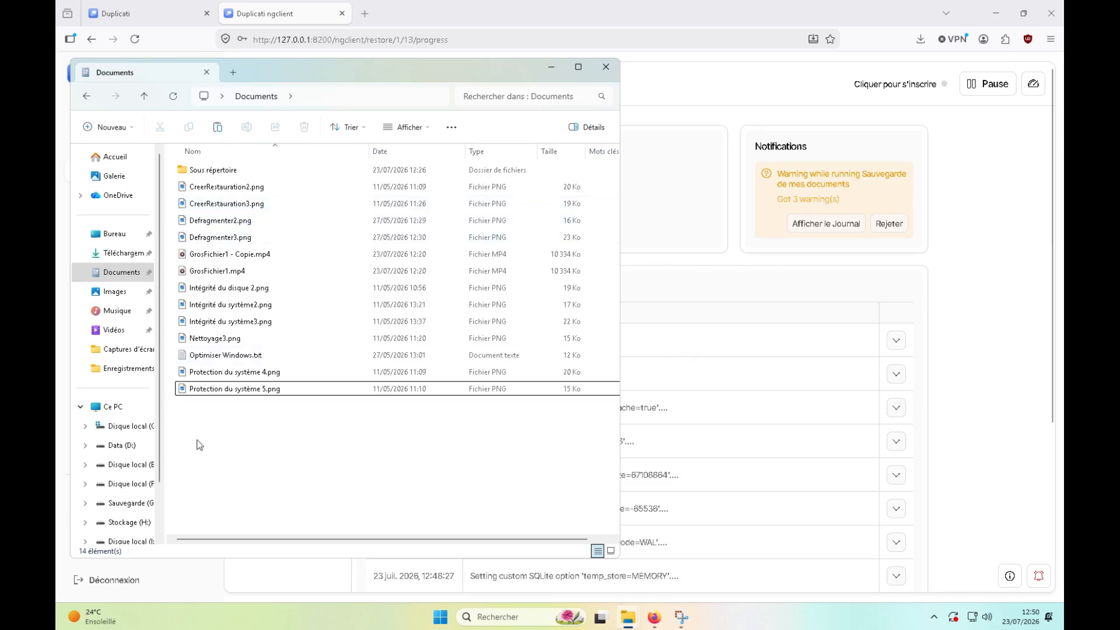
# Create a new folder named Dossier1 in the Documents folder.
pyautogui.rightClick(243, 439)
pyautogui.click(280, 341)
pyautogui.press('Escape')
pyautogui.click(280, 451)
pyautogui.rightClick(279, 451)
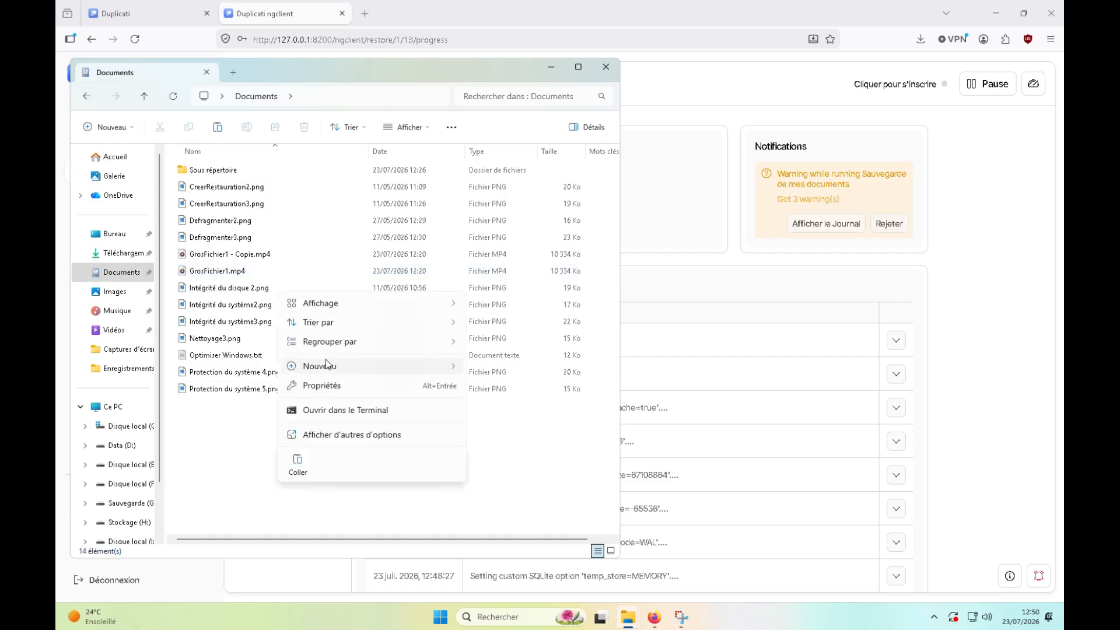
pyautogui.moveTo(341, 369)
pyautogui.click(498, 371)
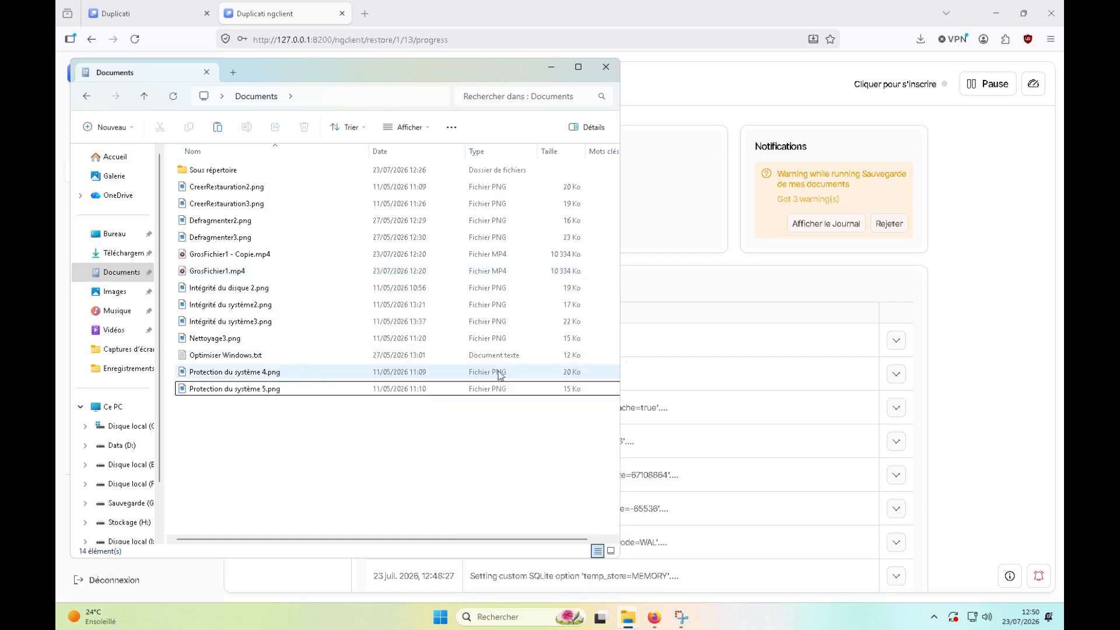
pyautogui.hotkey('ctrl', 'shift', 'n')
pyautogui.write('Dossier1')
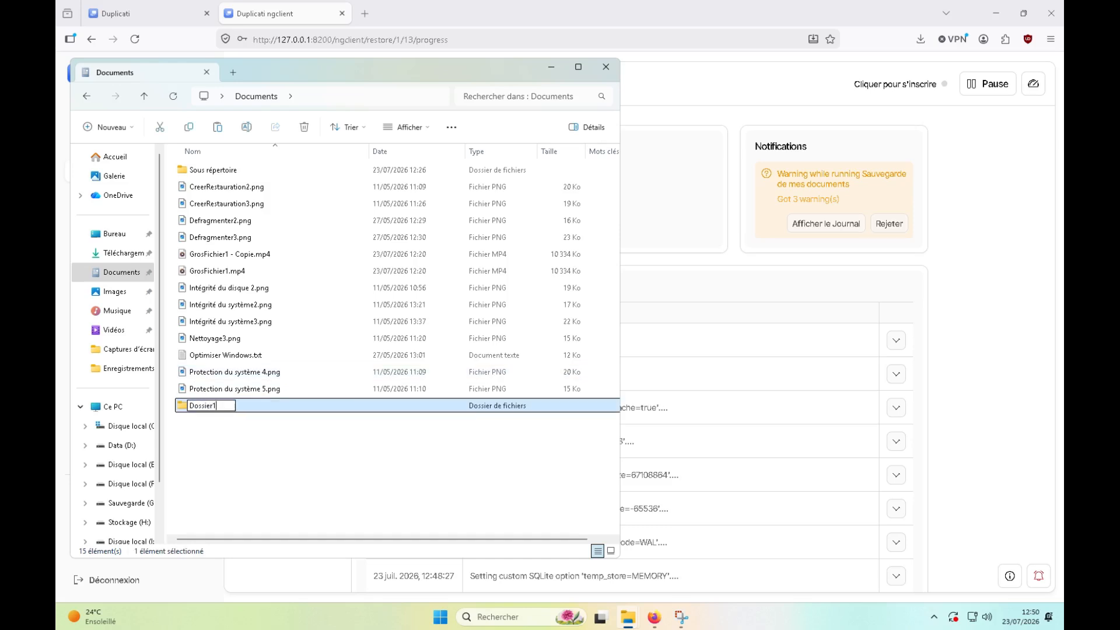
# Copy Protection du système 4.png and Protection du système 5.png into Dossier1, and return to Documents.
pyautogui.click(366, 405)
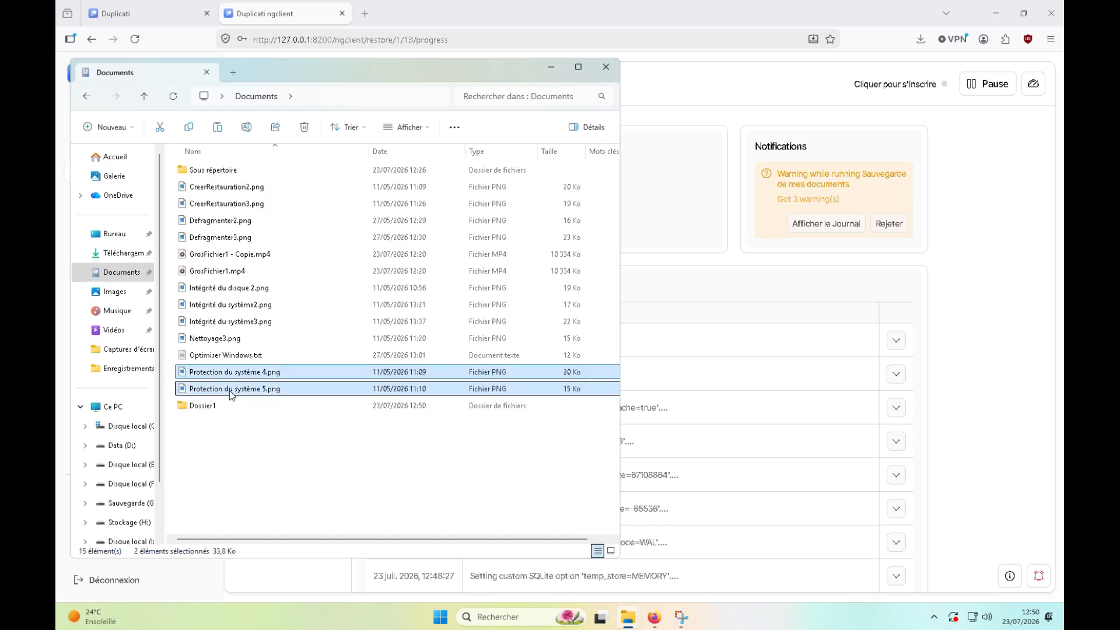
pyautogui.doubleClick(209, 406)
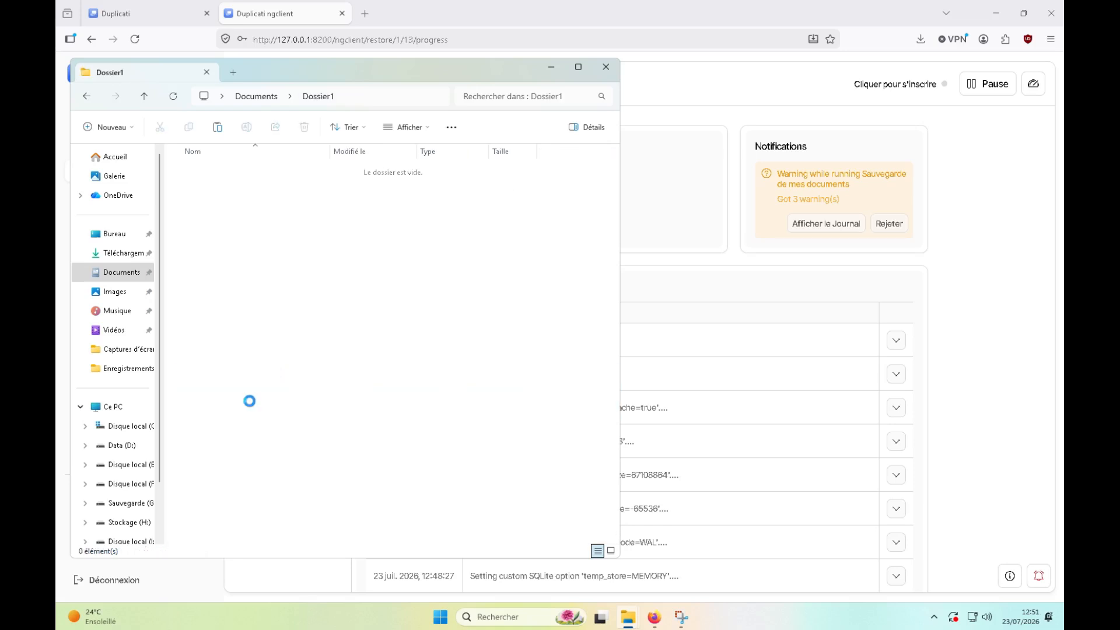
pyautogui.click(268, 97)
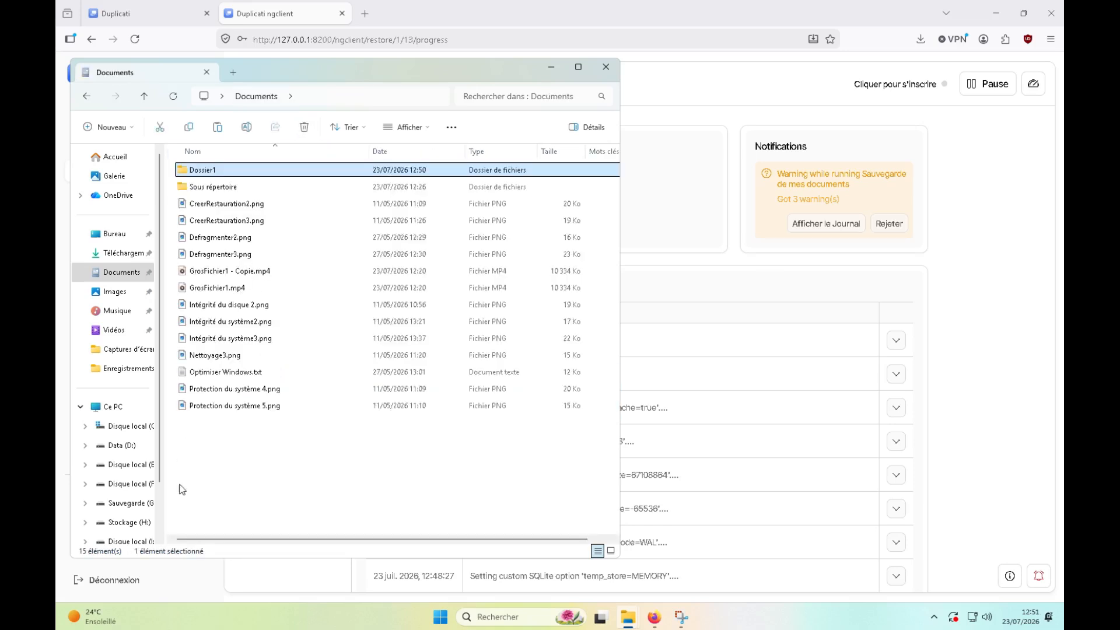
# Create a second new folder named Dossier2 in the Documents folder.
pyautogui.rightClick(229, 452)
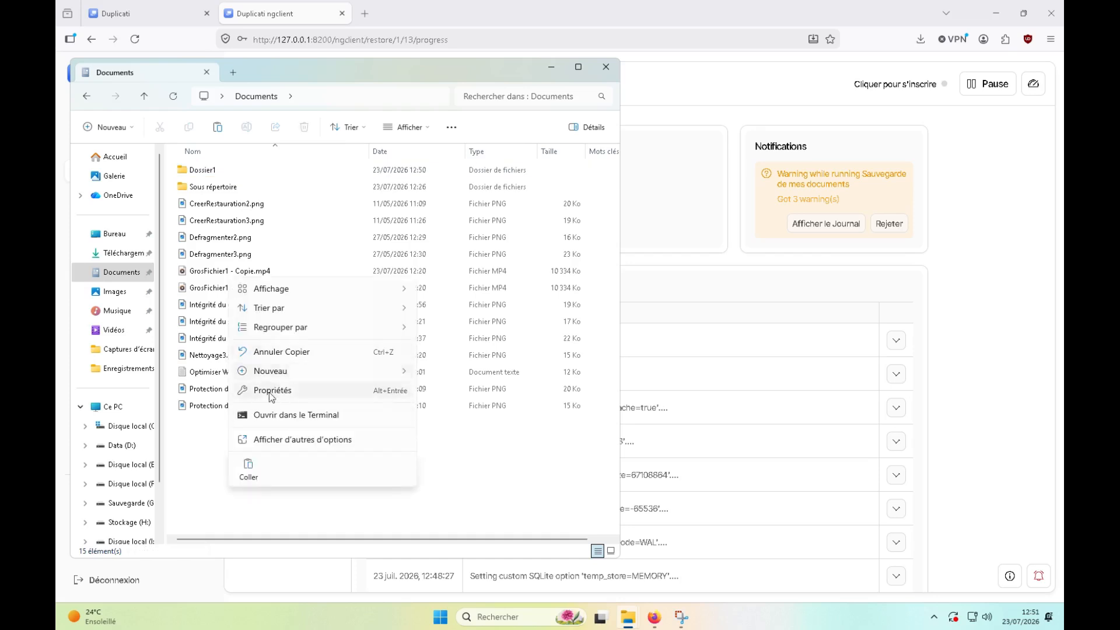
pyautogui.moveTo(274, 371)
pyautogui.click(438, 371)
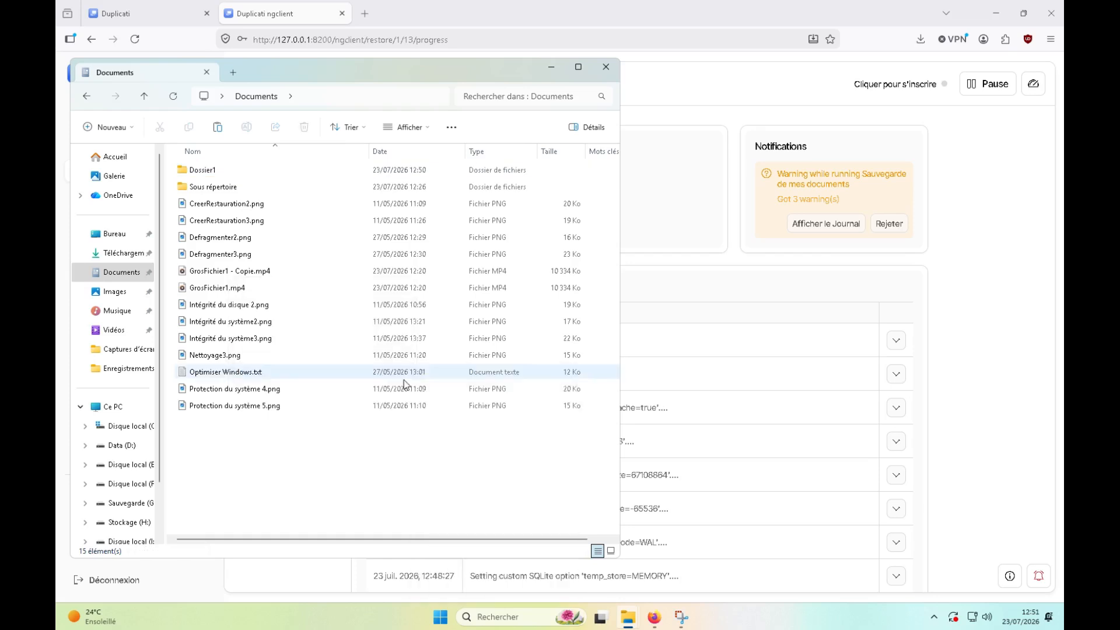
pyautogui.write('Dossier2')
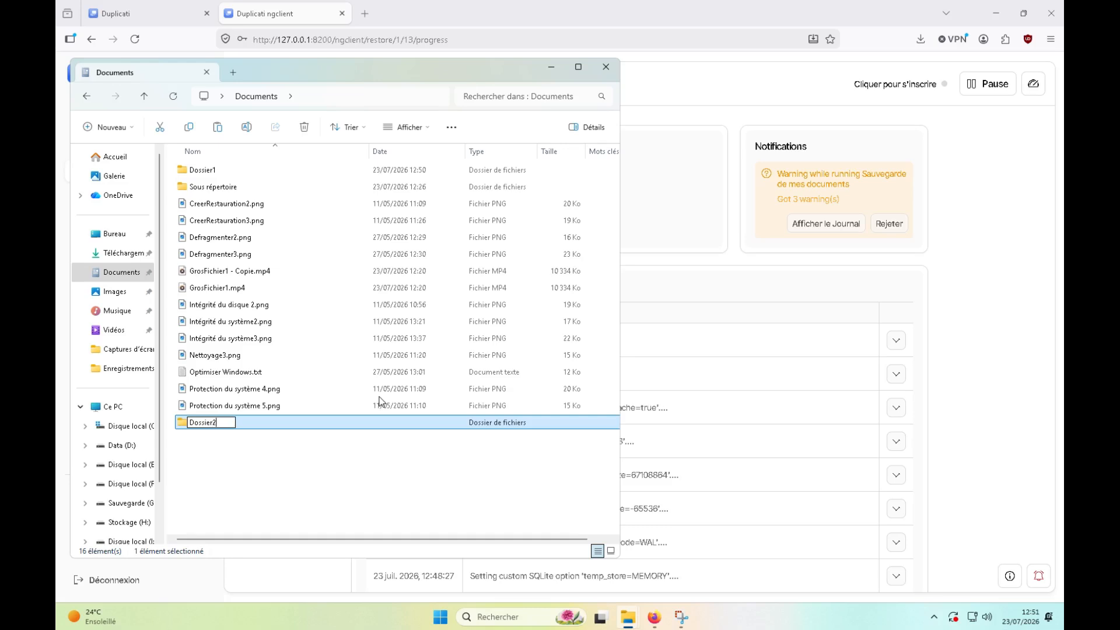
pyautogui.press('Return')
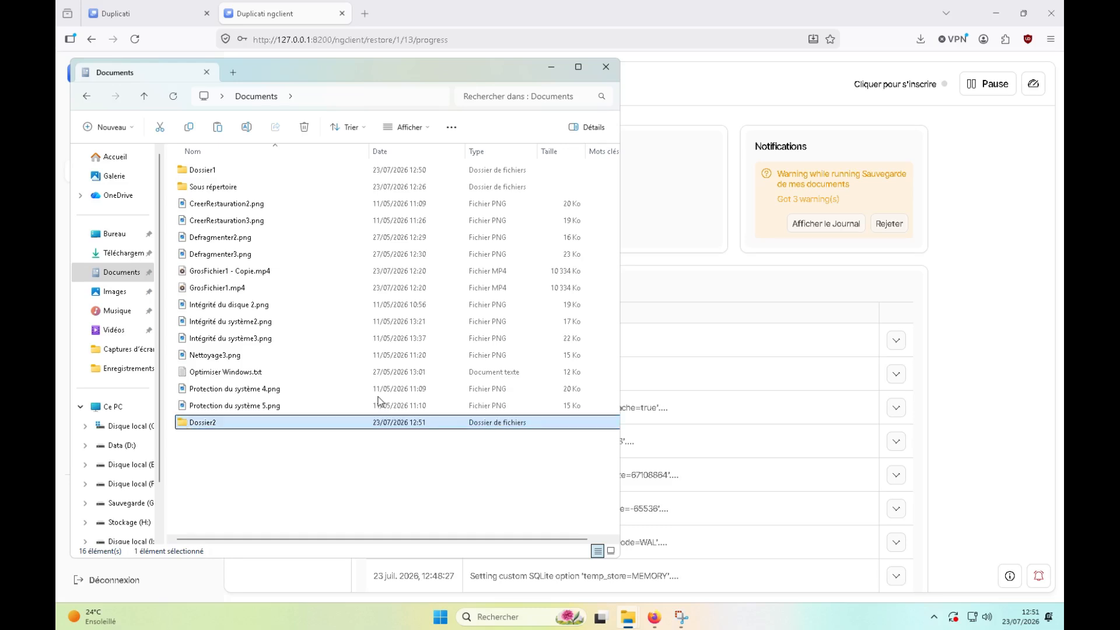
# Copy Intégrité du disque 2.png, Intégrité du système2.png and Intégrité du système3.png into Dossier2, and return to Documents.
pyautogui.click(219, 305)
pyautogui.keyDown('ctrl'); pyautogui.click(221, 321); pyautogui.keyUp('ctrl')
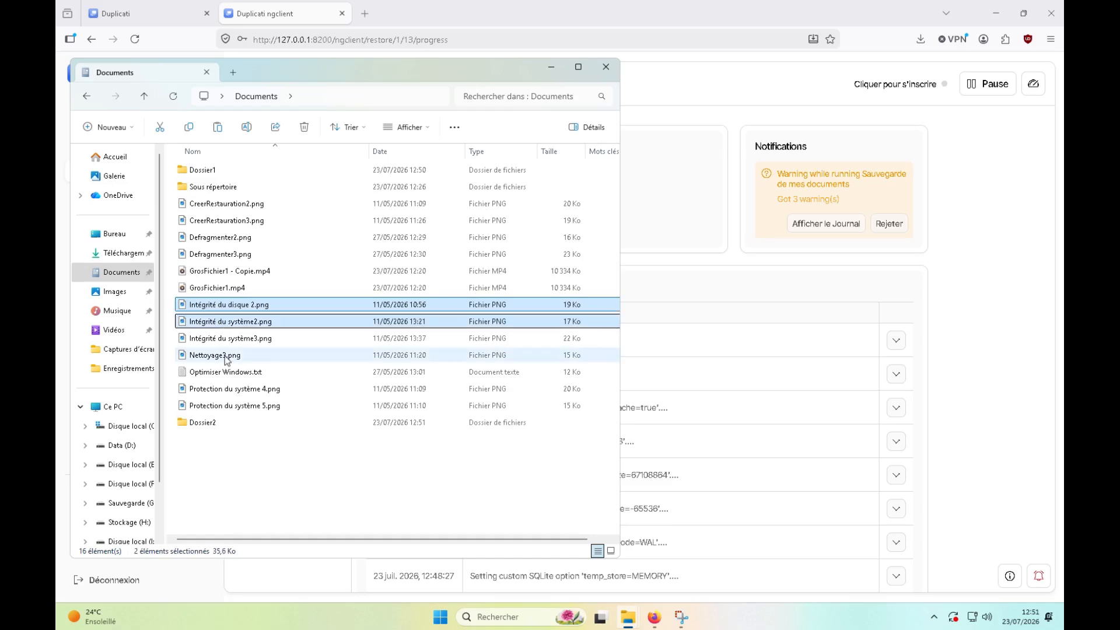
pyautogui.keyDown('ctrl'); pyautogui.click(227, 340); pyautogui.keyUp('ctrl')
pyautogui.doubleClick(205, 424)
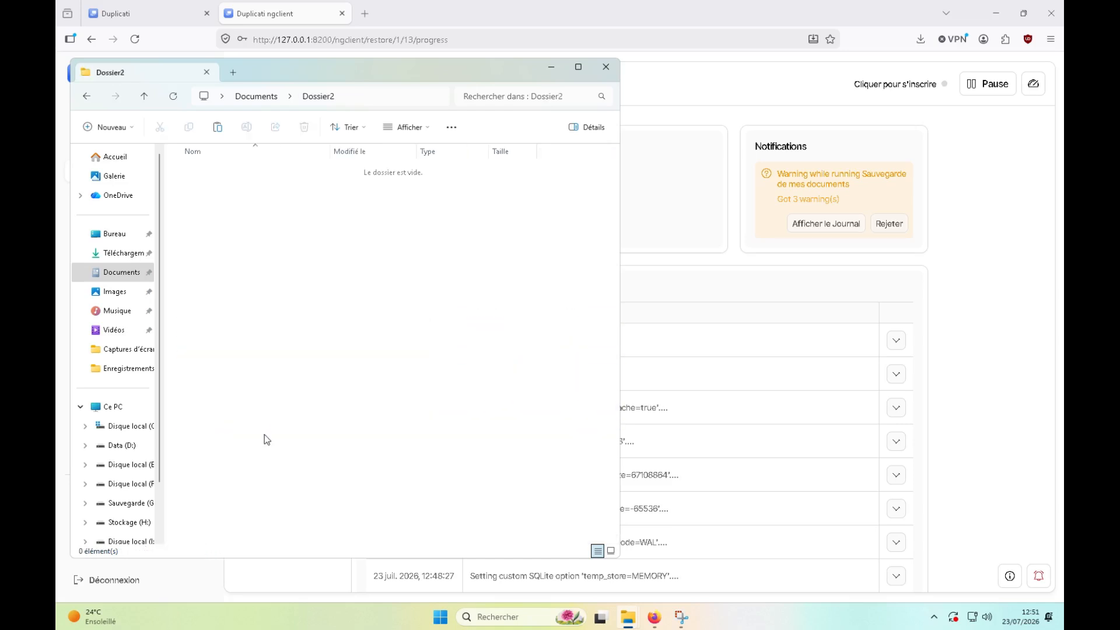
pyautogui.hotkey('ctrl', 'v')
pyautogui.click(255, 97)
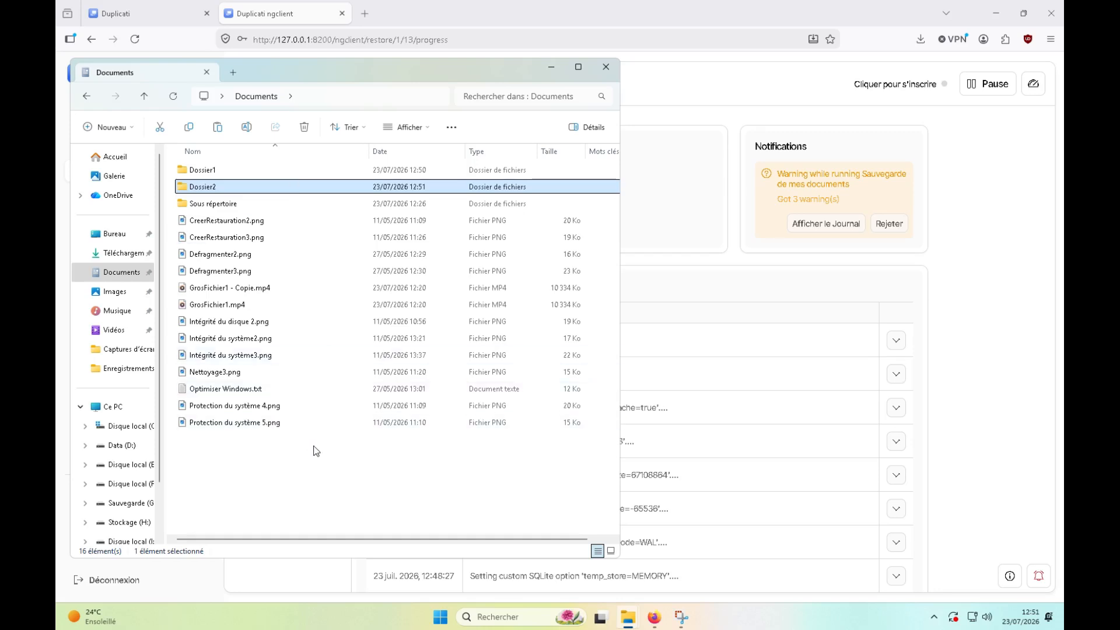
# Switch to Duplicati, return to its home page and run the Sauvegarde de mes documents backup again.
pyautogui.click(296, 16)
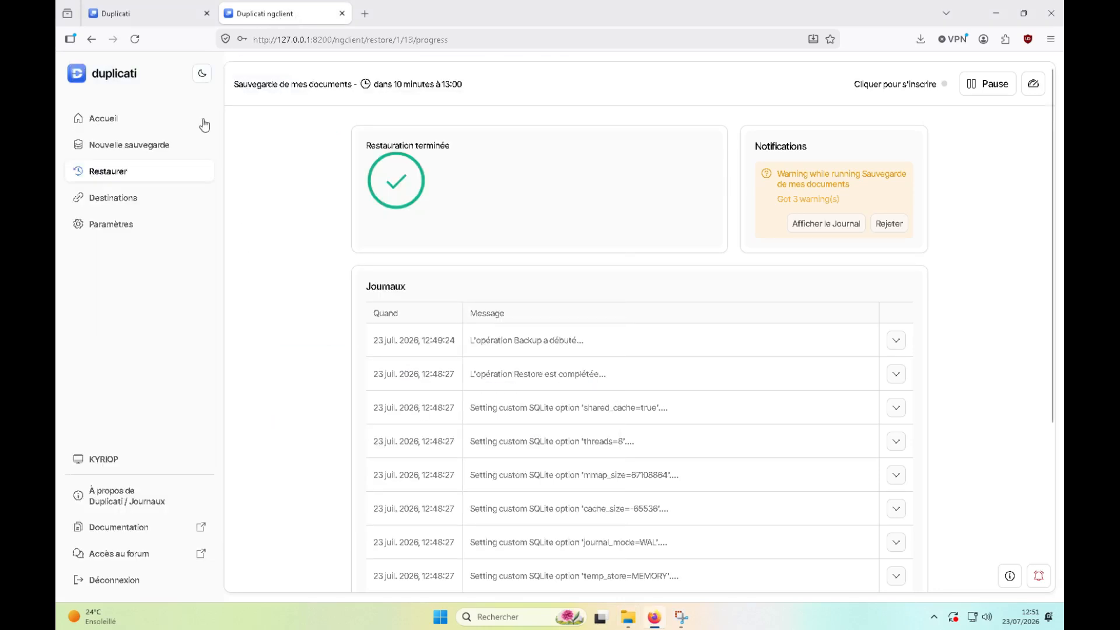
pyautogui.click(105, 119)
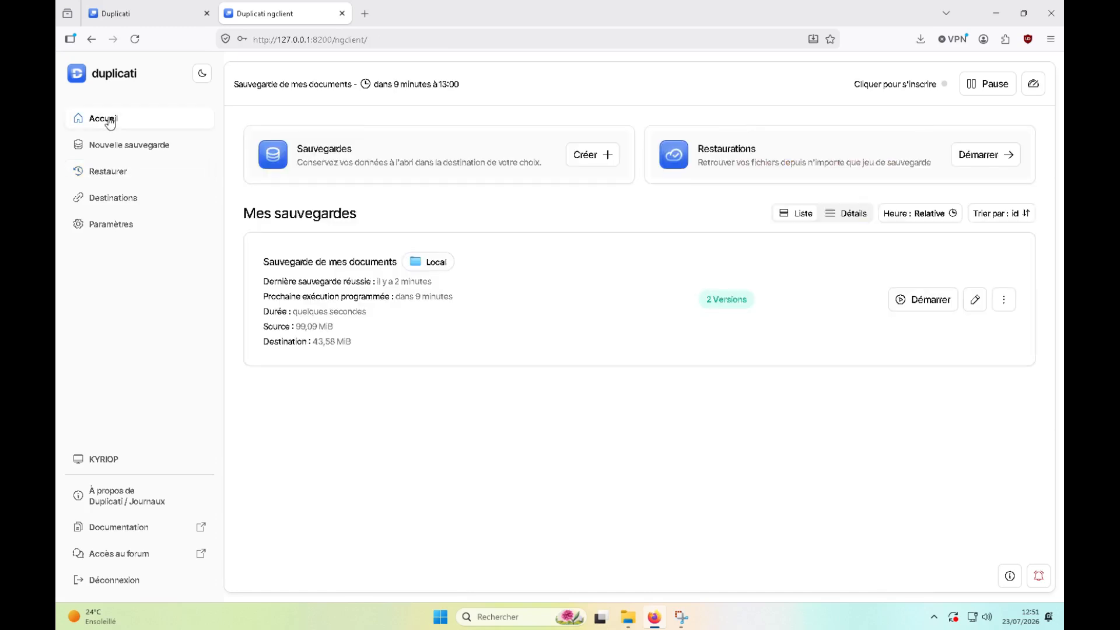
pyautogui.click(920, 307)
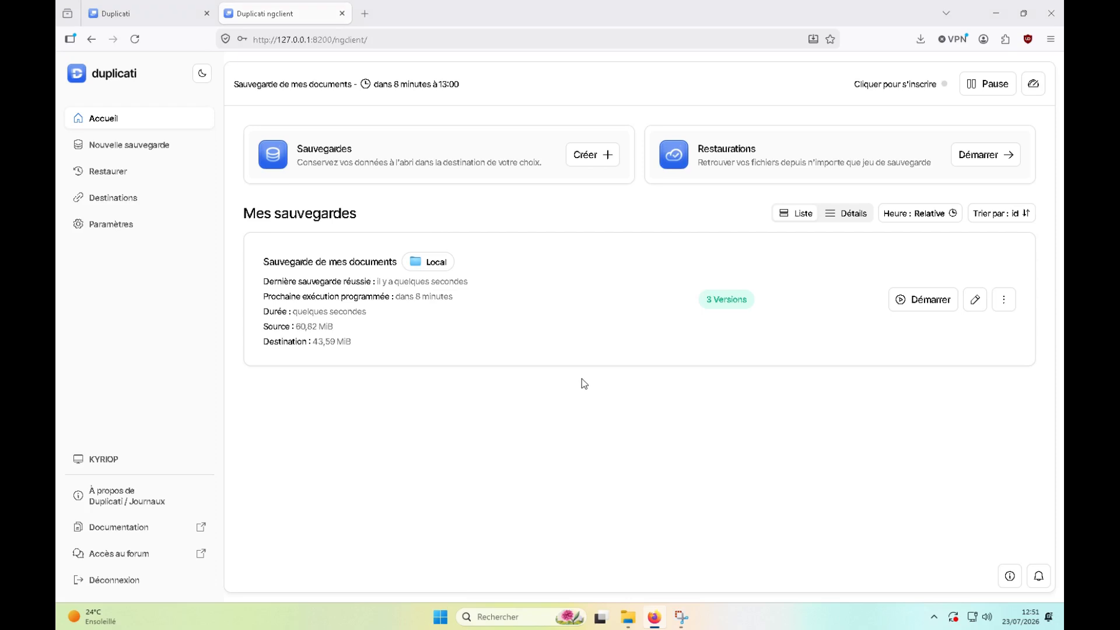
# Switch to the SauvegardesDuplicati folder and select the files of each of the three backups to compare their combined sizes.
pyautogui.hotkey('alt', 'Tab')
pyautogui.press('Tab')
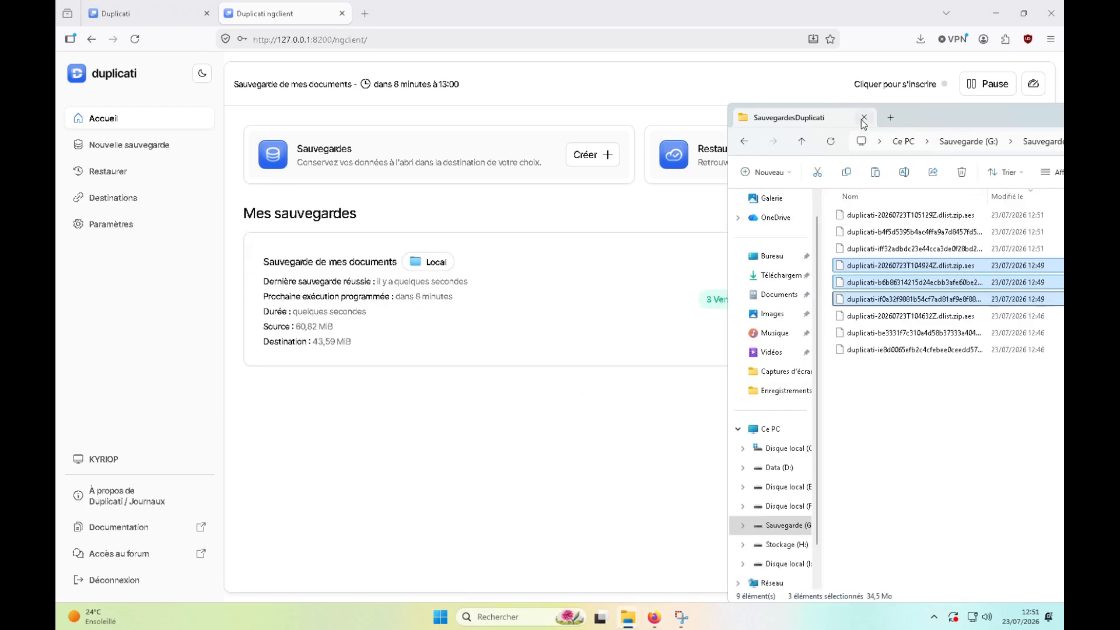
pyautogui.moveTo(922, 117); pyautogui.dragTo(790, 96)
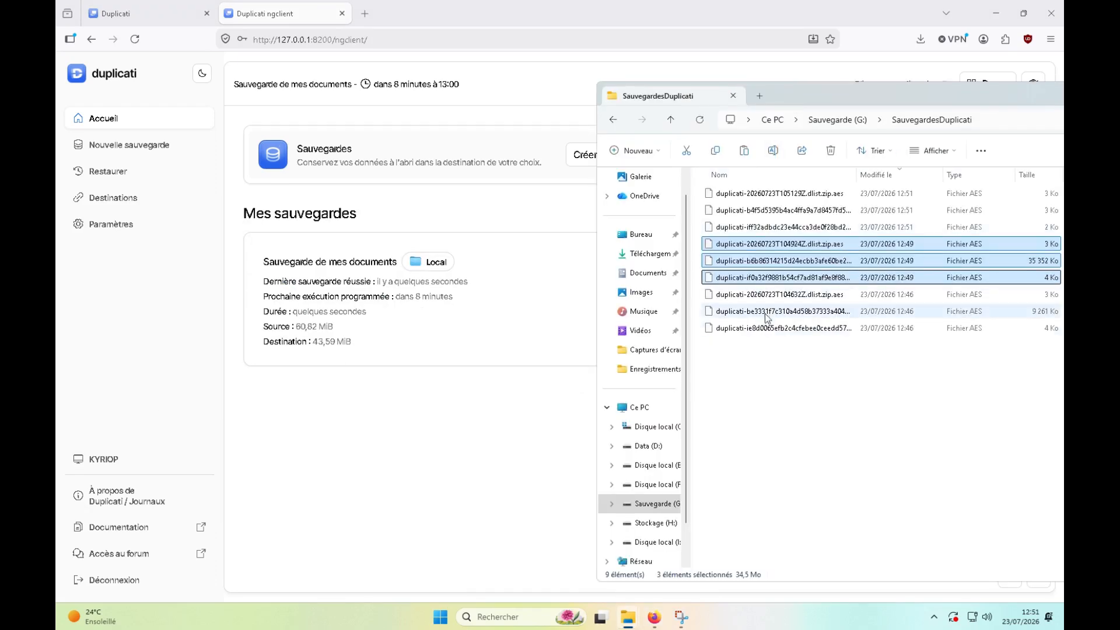
pyautogui.click(781, 328)
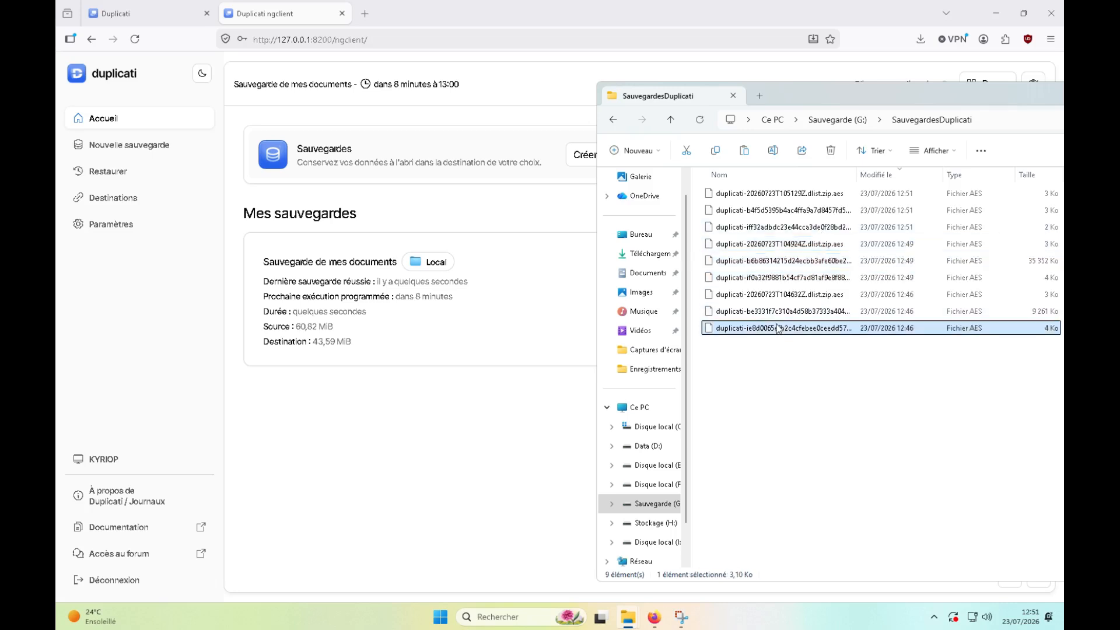
pyautogui.keyDown('shift'); pyautogui.click(783, 295); pyautogui.keyUp('shift')
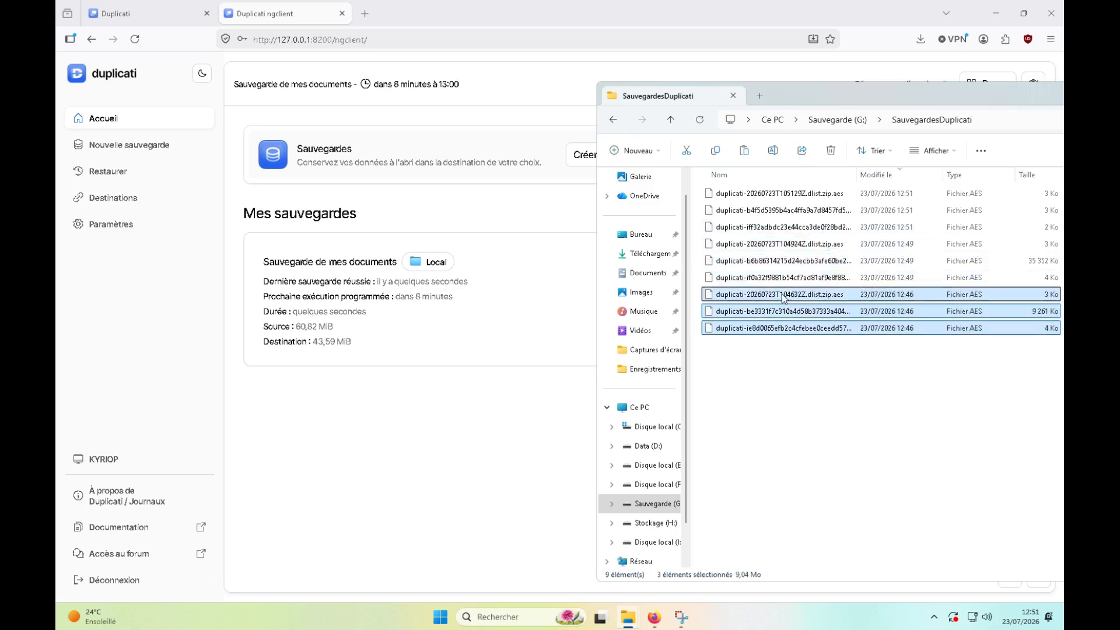
pyautogui.click(790, 279)
pyautogui.keyDown('shift'); pyautogui.click(794, 245); pyautogui.keyUp('shift')
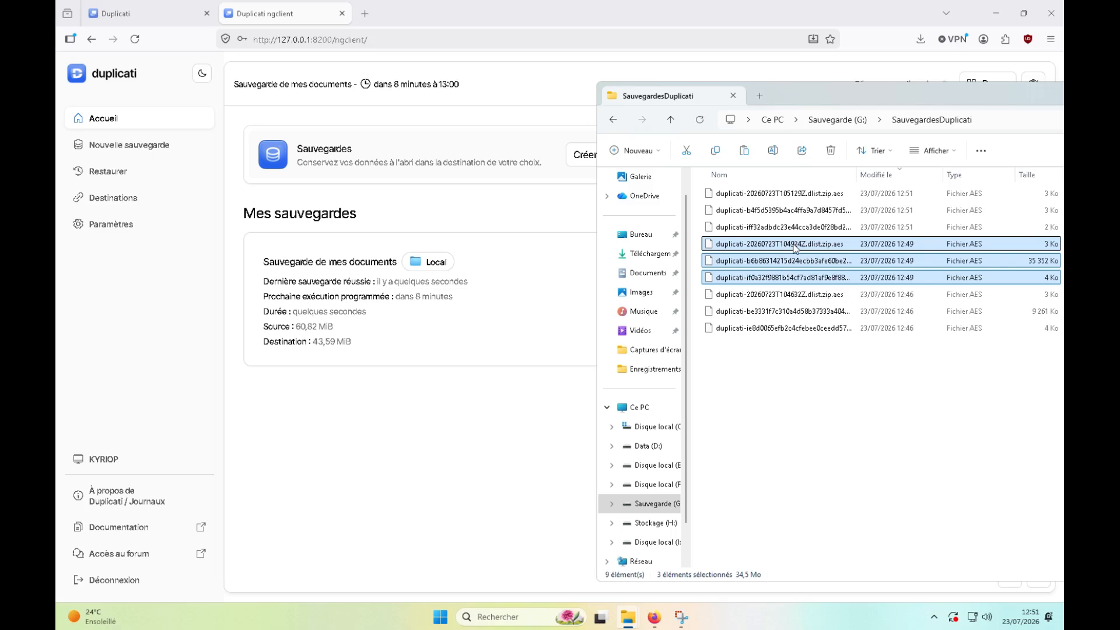
pyautogui.click(793, 227)
pyautogui.keyDown('shift'); pyautogui.click(792, 196); pyautogui.keyUp('shift')
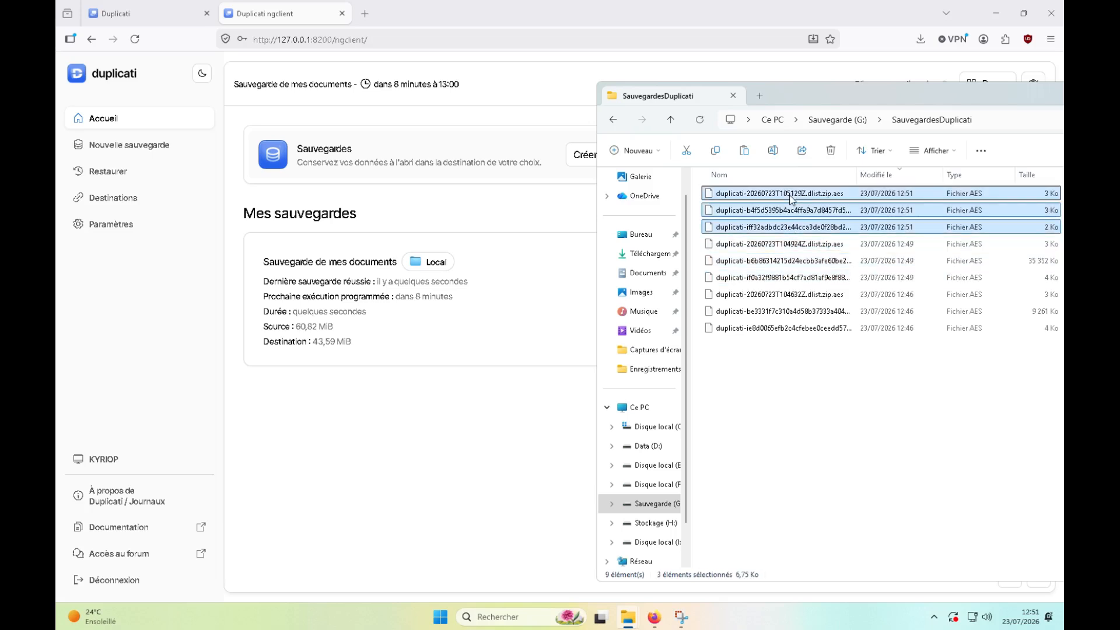
pyautogui.click(786, 416)
# Switch back to the Duplicati page in Firefox.
pyautogui.hotkey('alt', 'Tab')
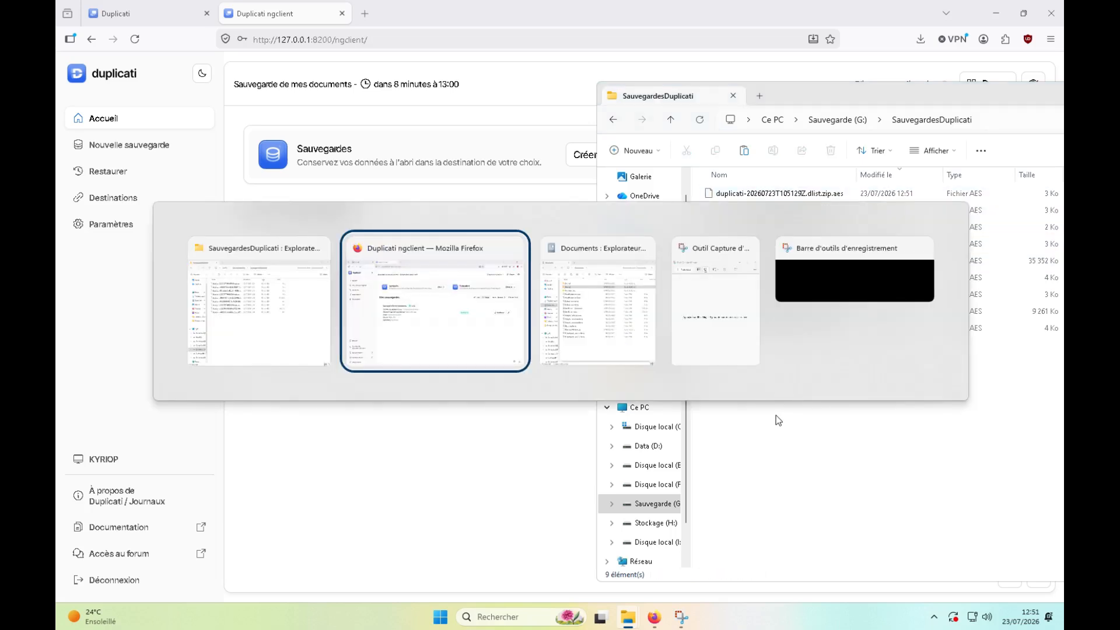
pyautogui.press('Tab')
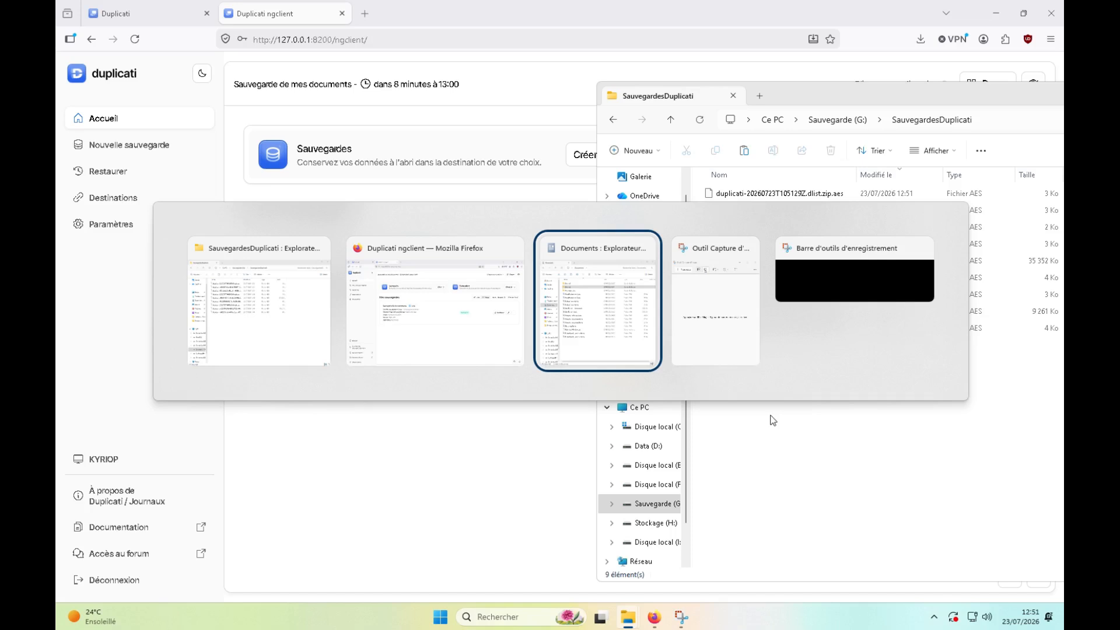
pyautogui.hotkey('alt', 'shift', 'Tab')
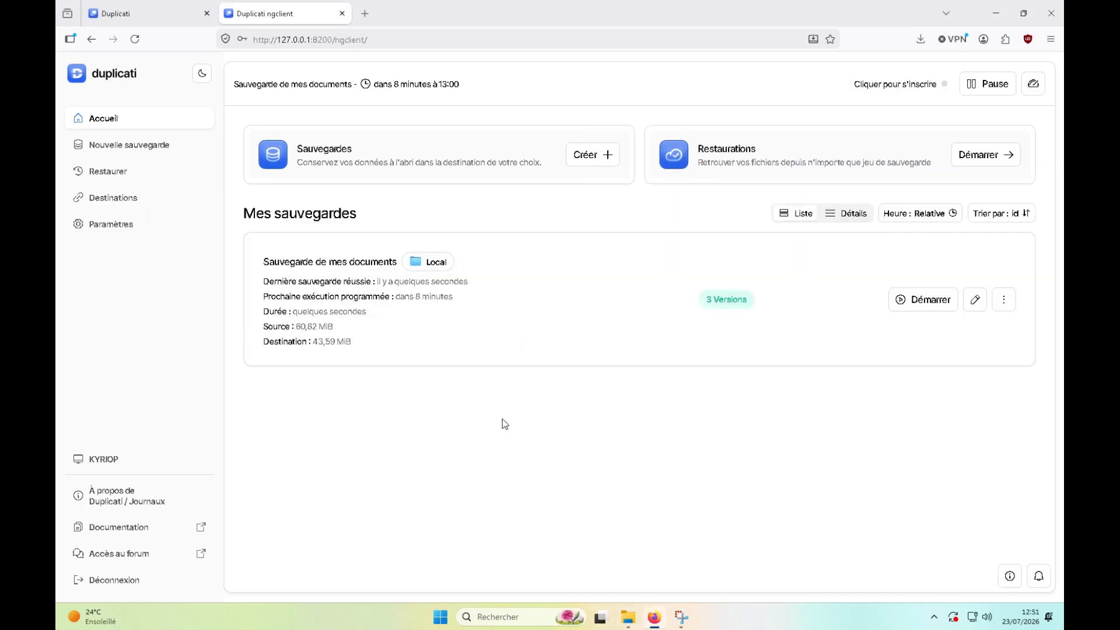
# Edit Sauvegarde de mes documents so its next scheduled run is at 12:54 PM, submit the changes and check the next execution time.
pyautogui.click(1004, 299)
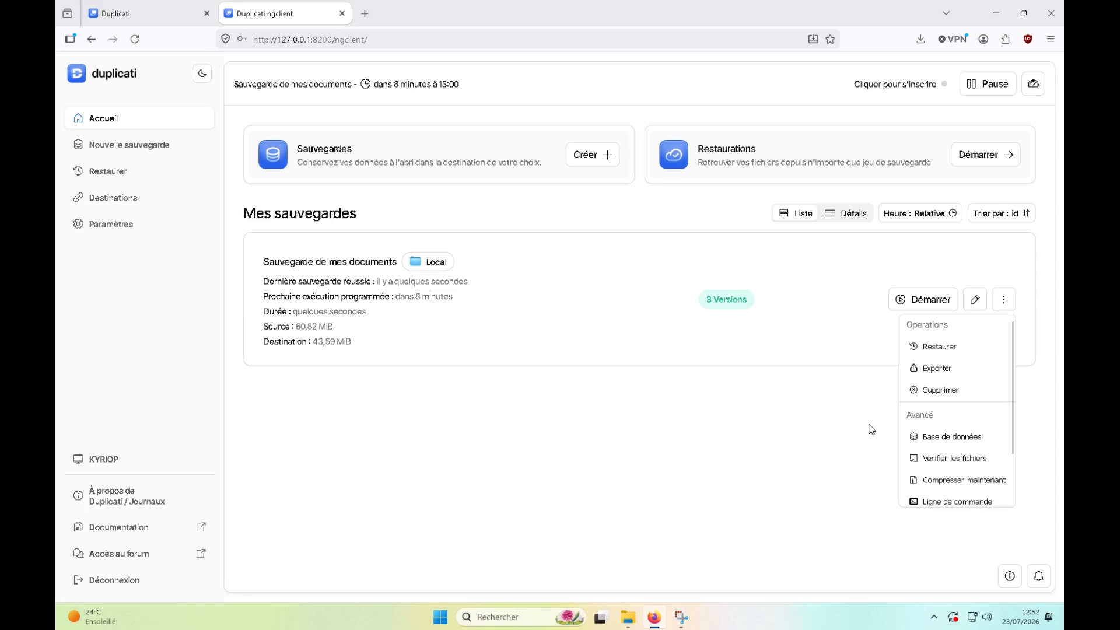
pyautogui.click(974, 299)
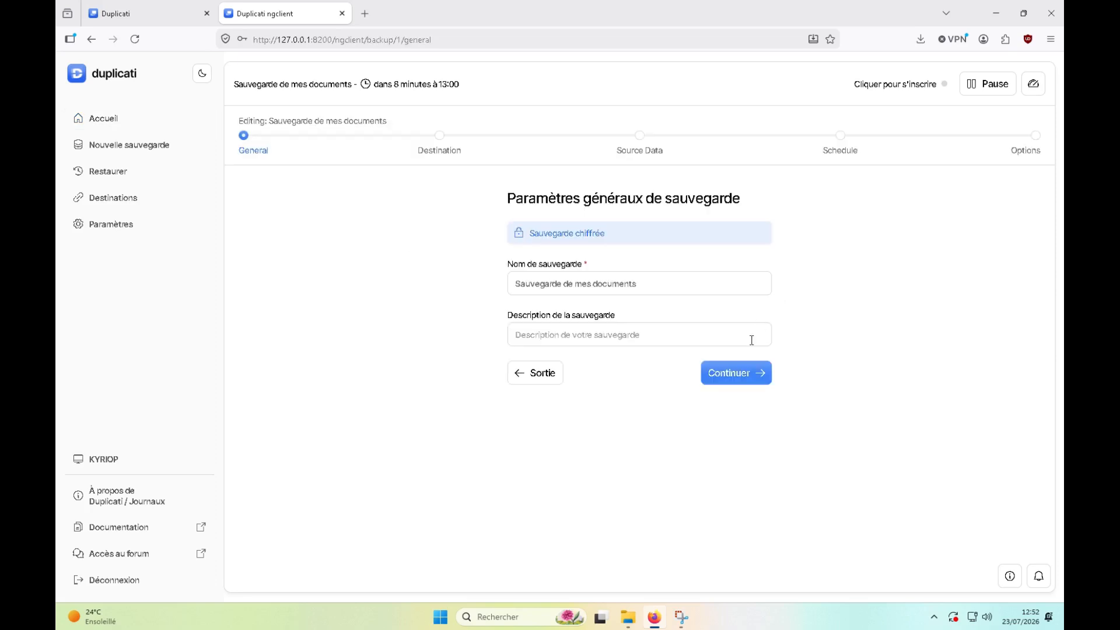
pyautogui.click(837, 142)
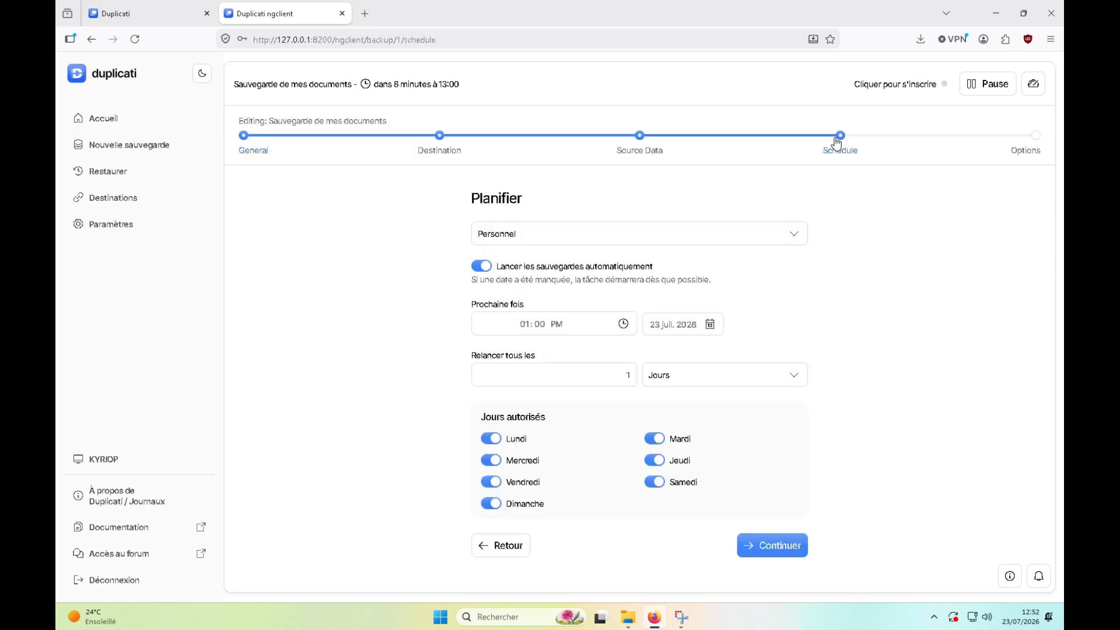
pyautogui.click(523, 324)
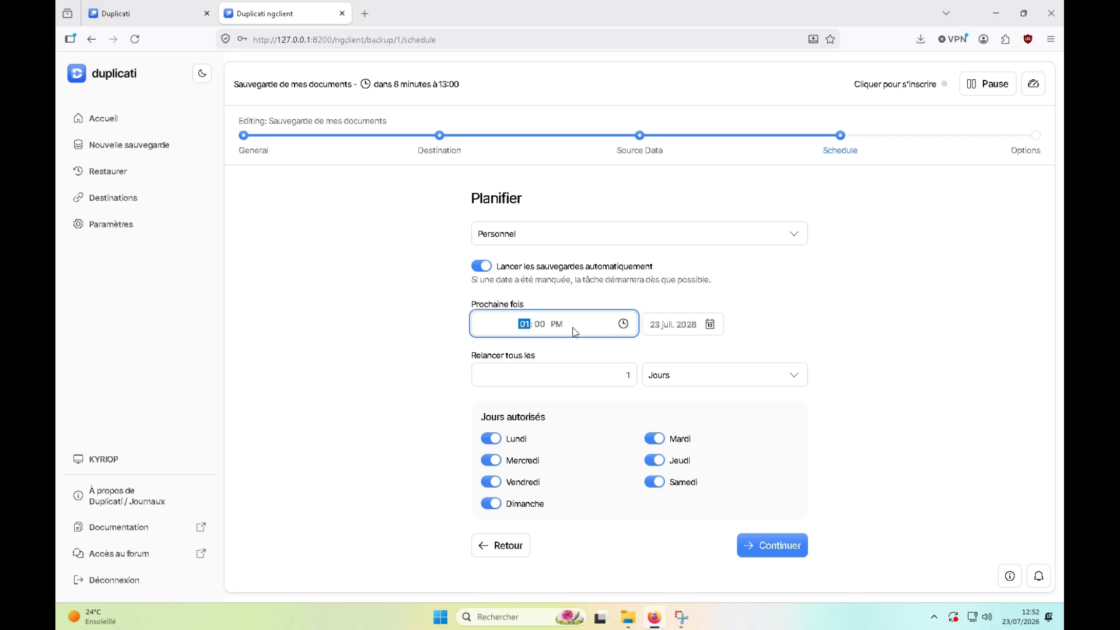
pyautogui.write('12 : 54')
pyautogui.click(768, 549)
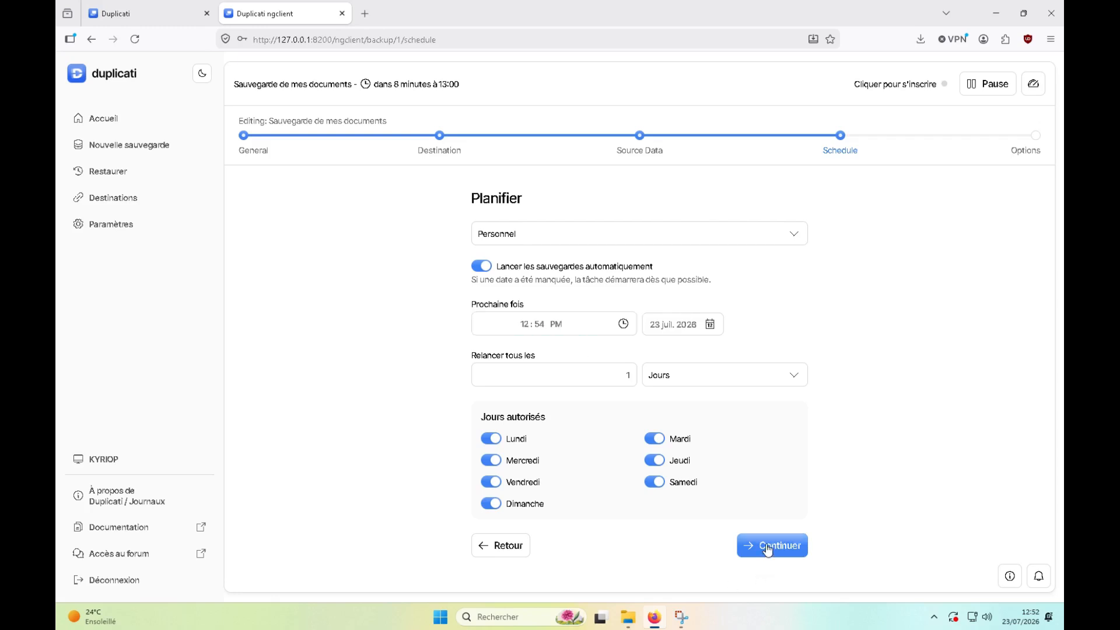
pyautogui.click(767, 549)
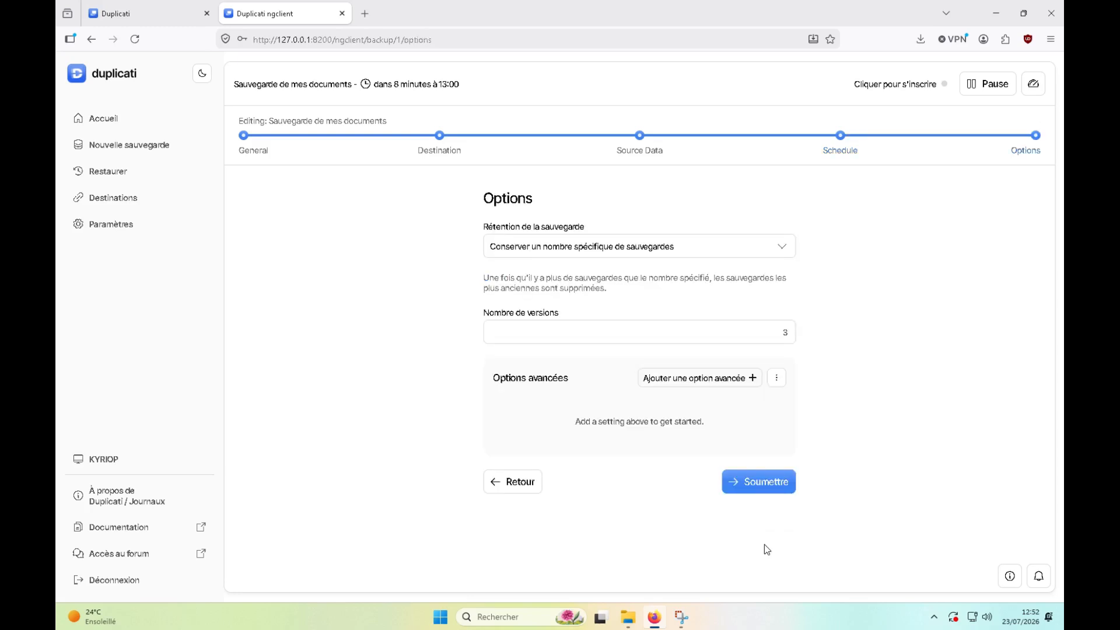
pyautogui.click(767, 480)
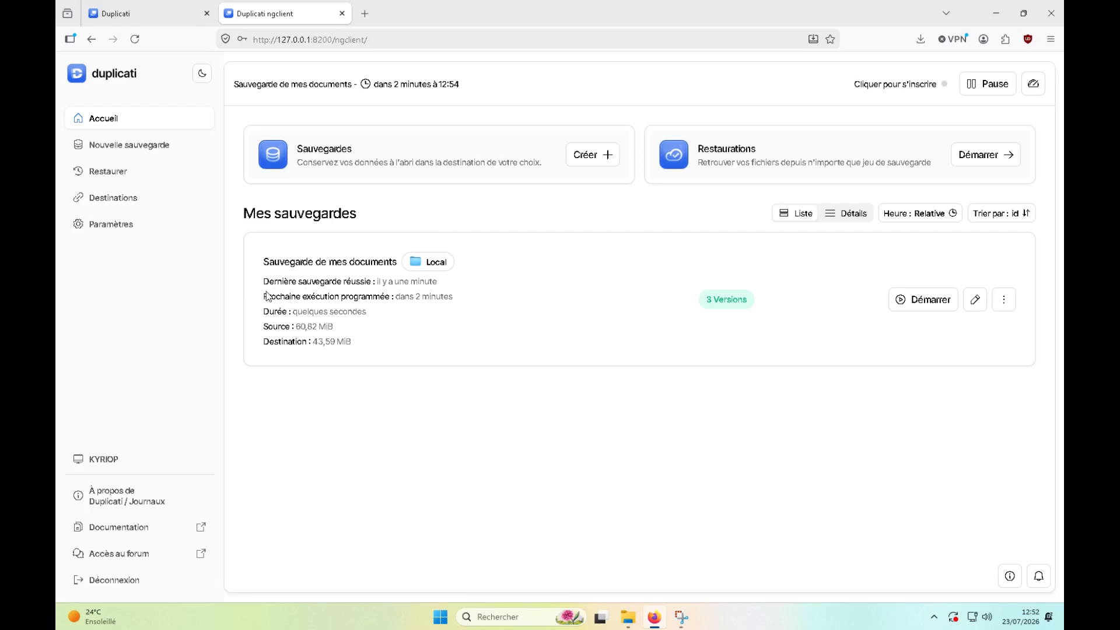
pyautogui.moveTo(270, 293); pyautogui.dragTo(457, 299)
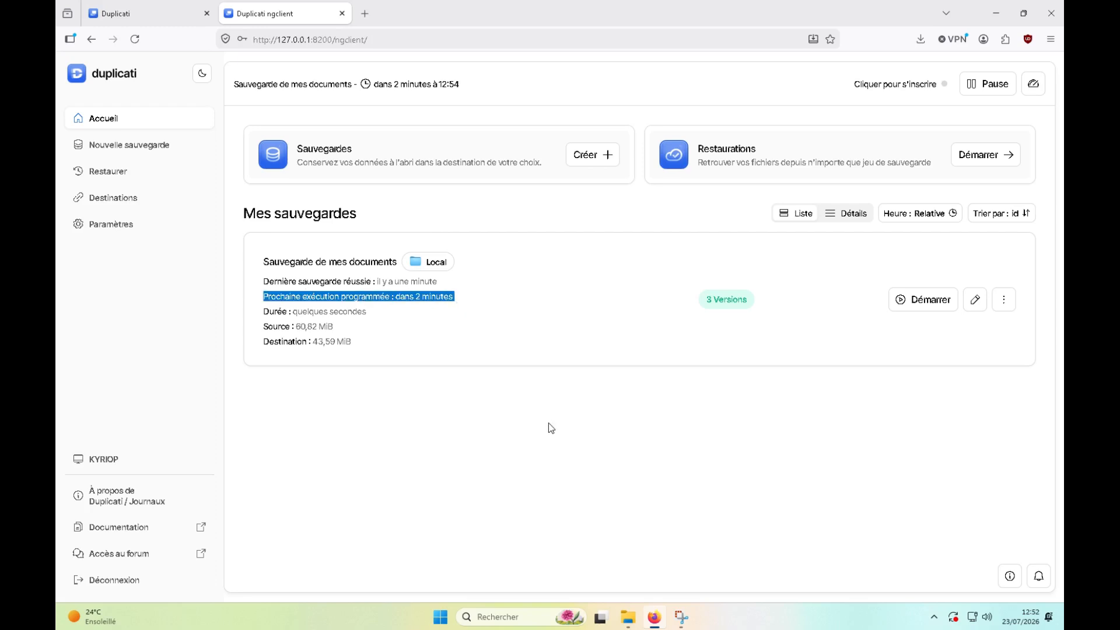
# Switch to the Documents window in File Explorer and create a new folder named Dossier3.
pyautogui.hotkey('alt', 'Tab')
pyautogui.press('Tab')
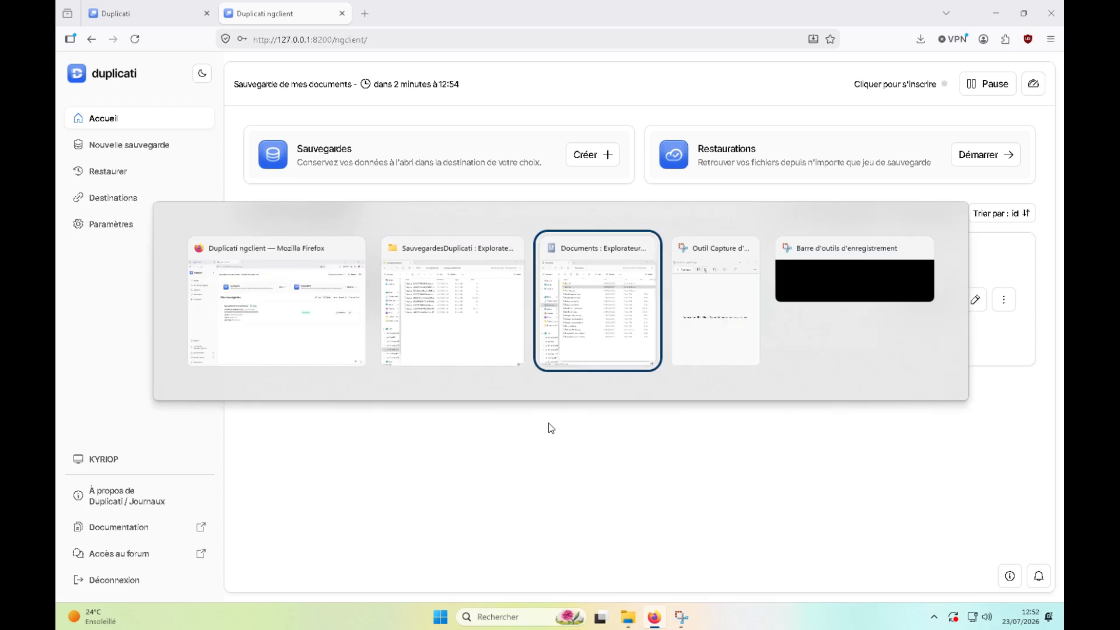
pyautogui.hotkey('alt', 'shift', 'Tab')
pyautogui.hotkey('alt', 'Tab')
pyautogui.click(263, 455)
pyautogui.rightClick(263, 455)
pyautogui.moveTo(339, 376)
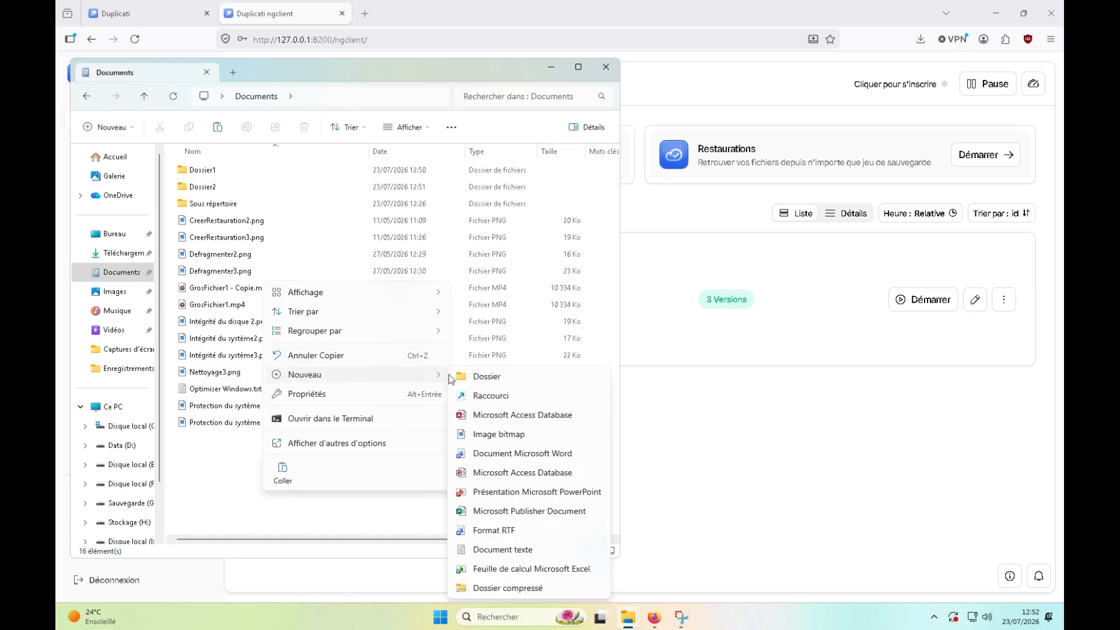
pyautogui.click(475, 375)
pyautogui.write('Dossier3')
pyautogui.press('Return')
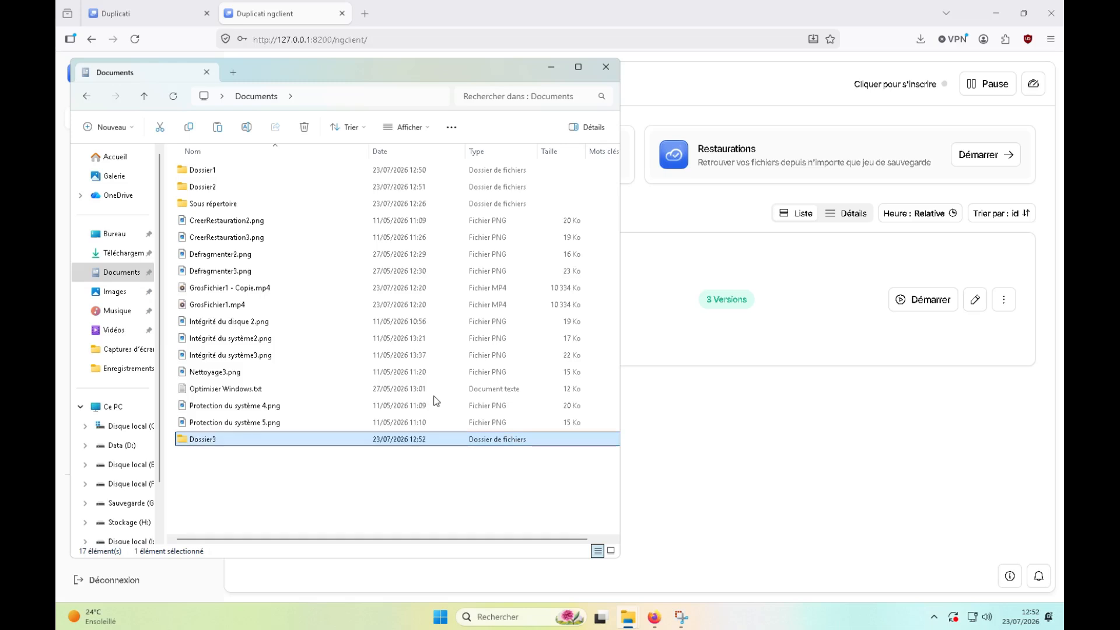
# Copy the screen recording .mp4 from Vidéos > Enregistrements d'écran into Dossier3 in Documents.
pyautogui.click(127, 350)
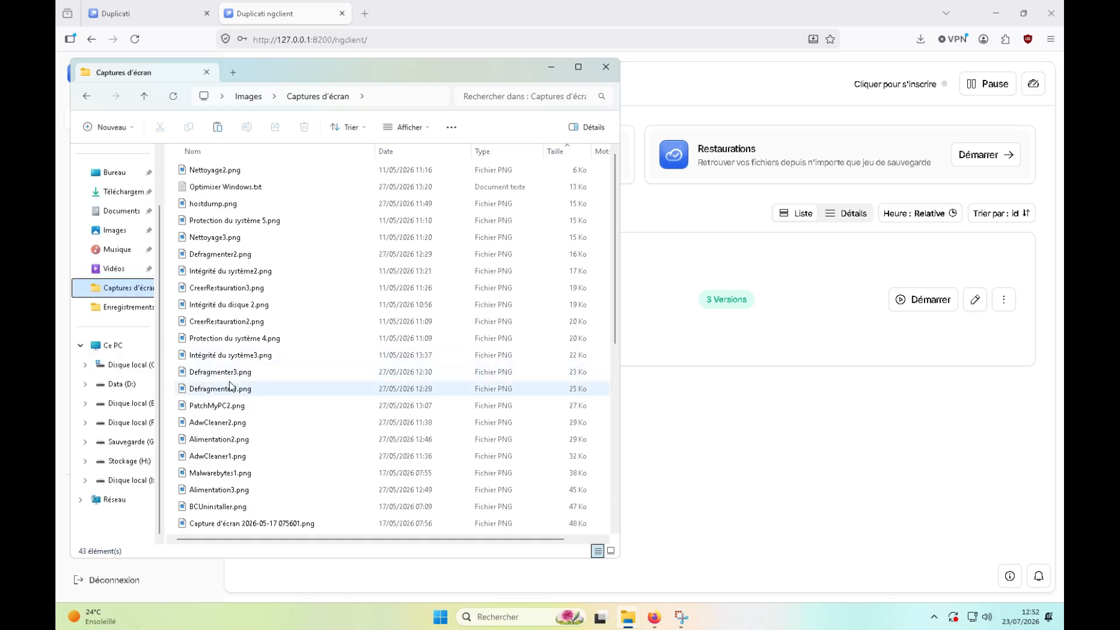
pyautogui.click(114, 330)
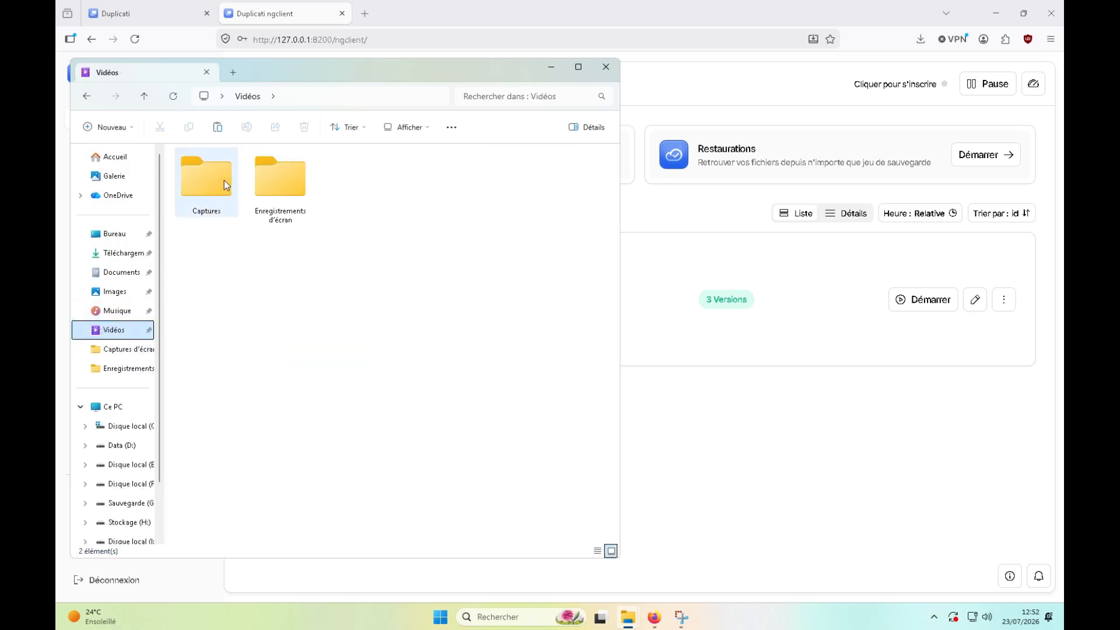
pyautogui.doubleClick(271, 185)
pyautogui.click(222, 210)
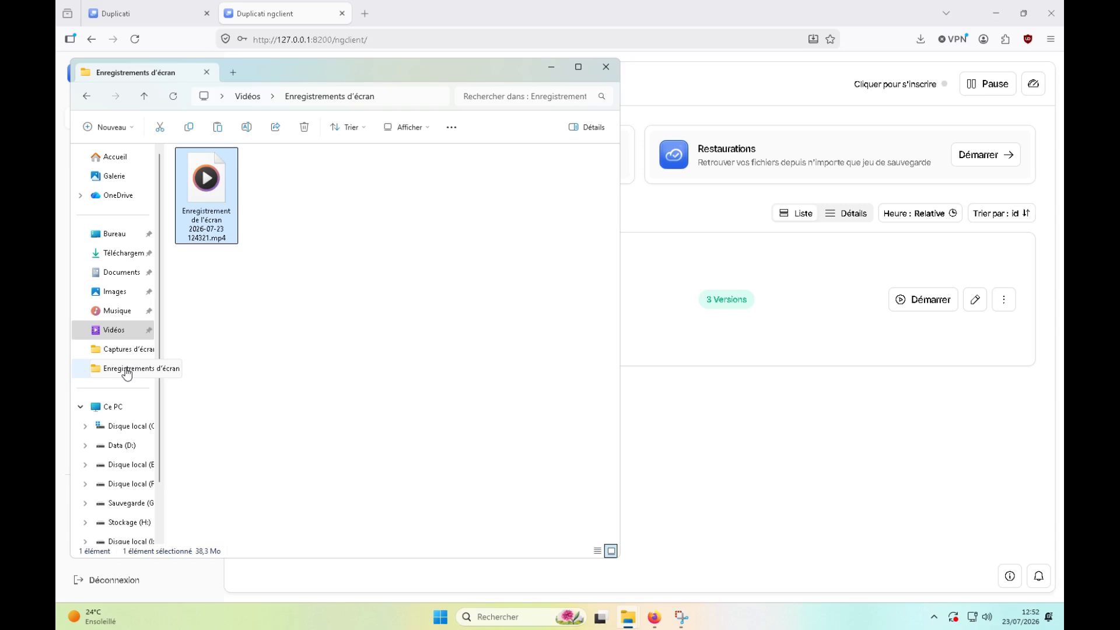
pyautogui.click(119, 272)
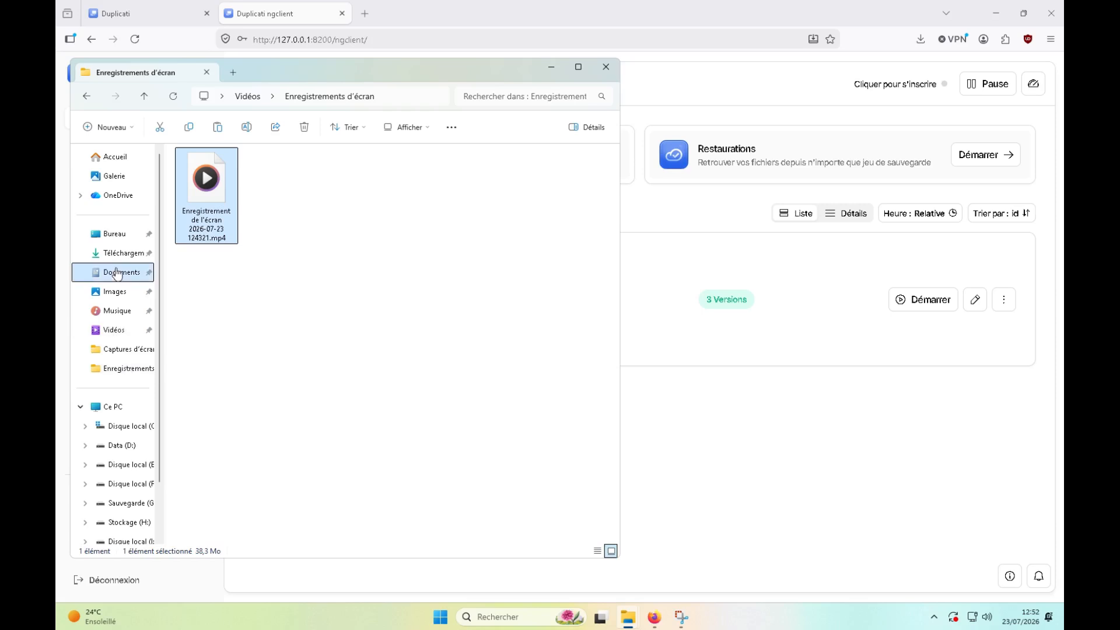
pyautogui.doubleClick(207, 205)
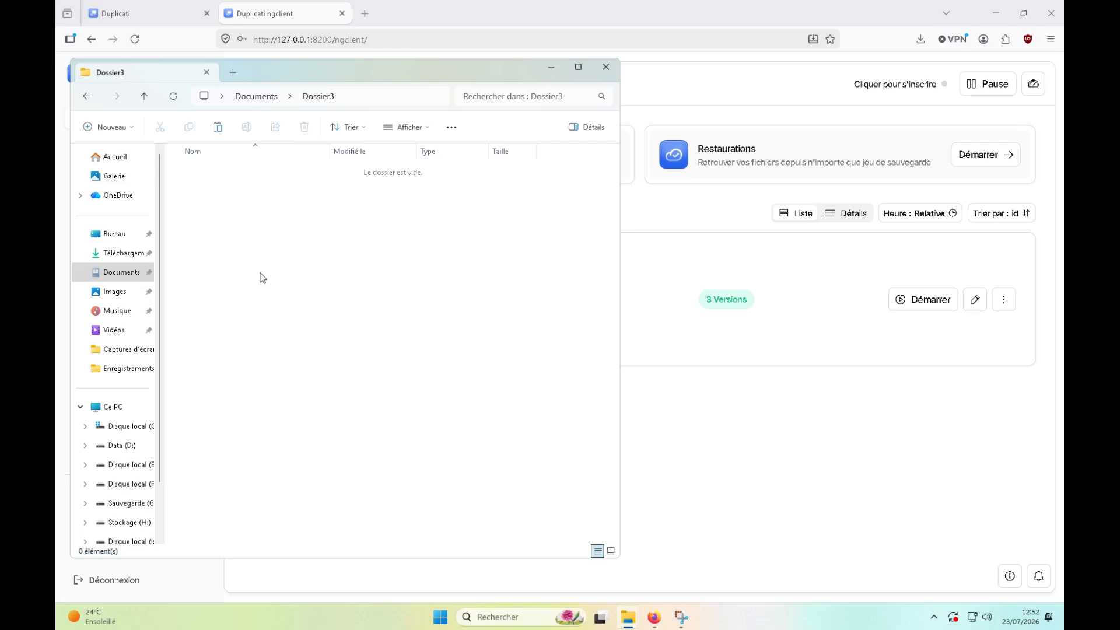
pyautogui.hotkey('ctrl', 'v')
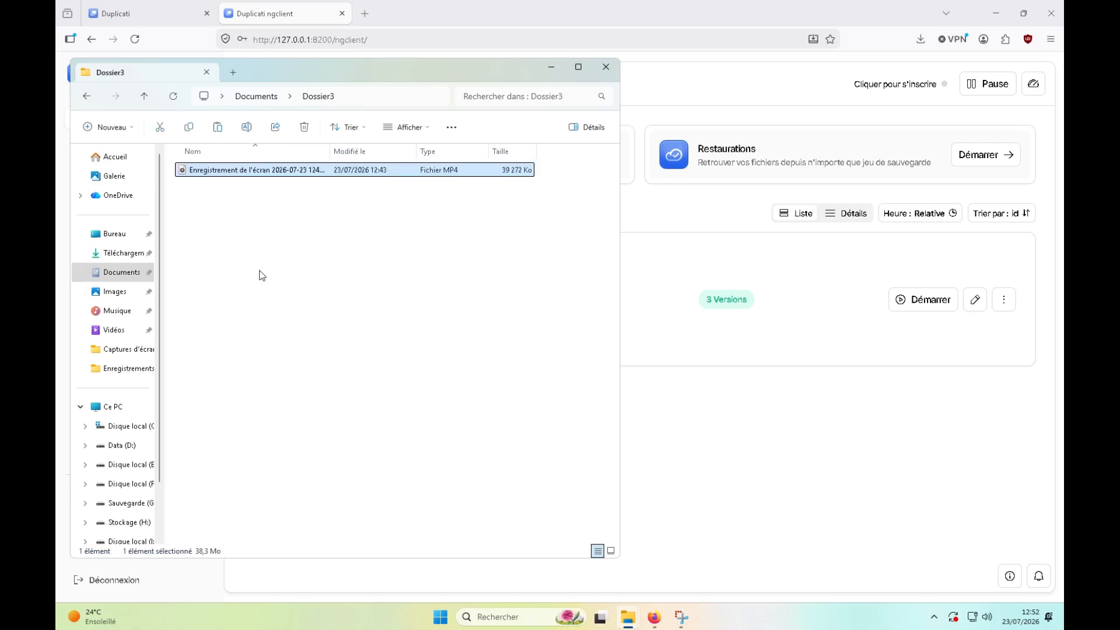
# Switch to Duplicati, look at the SauvegardesDuplicati folder window, and return to the Duplicati home page.
pyautogui.hotkey('alt', 'Tab')
pyautogui.hotkey('alt', 'Tab')
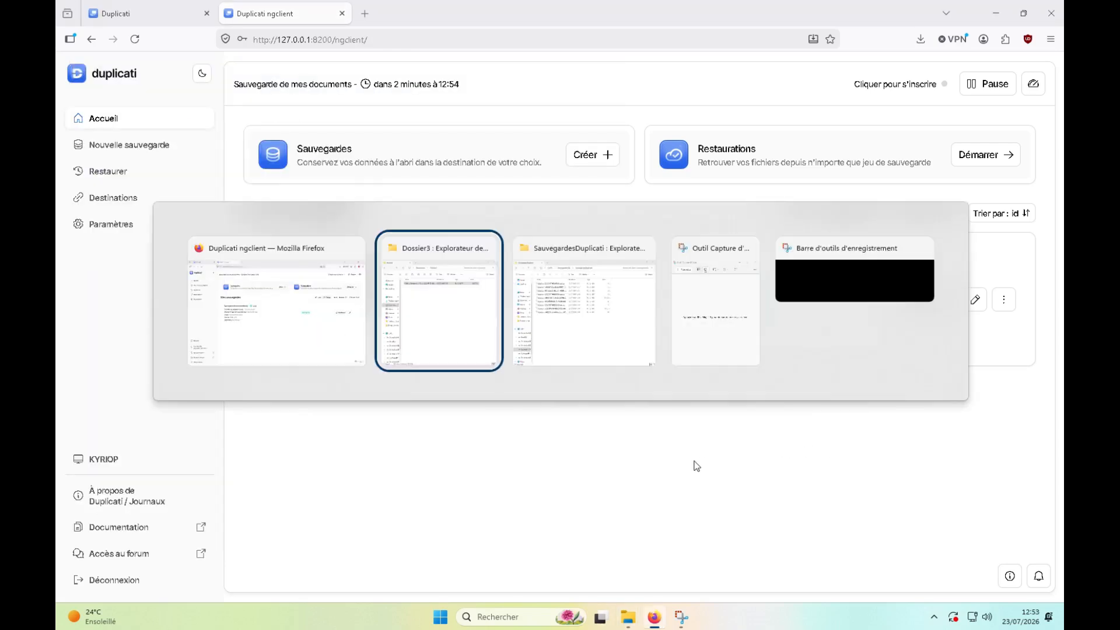
pyautogui.click(696, 466)
pyautogui.moveTo(633, 623)
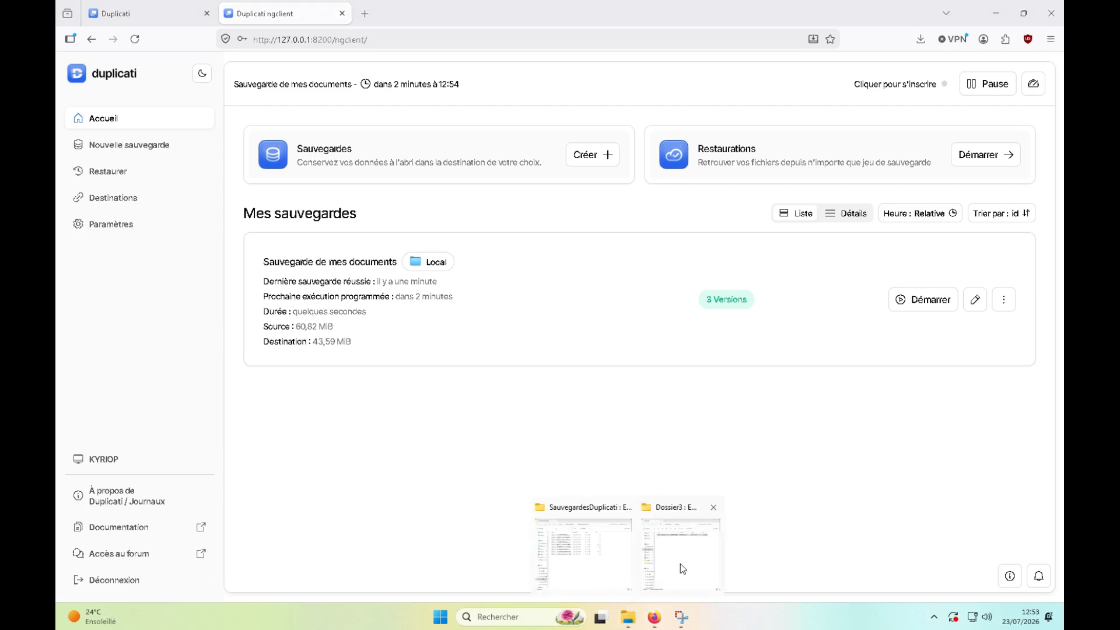
pyautogui.click(614, 567)
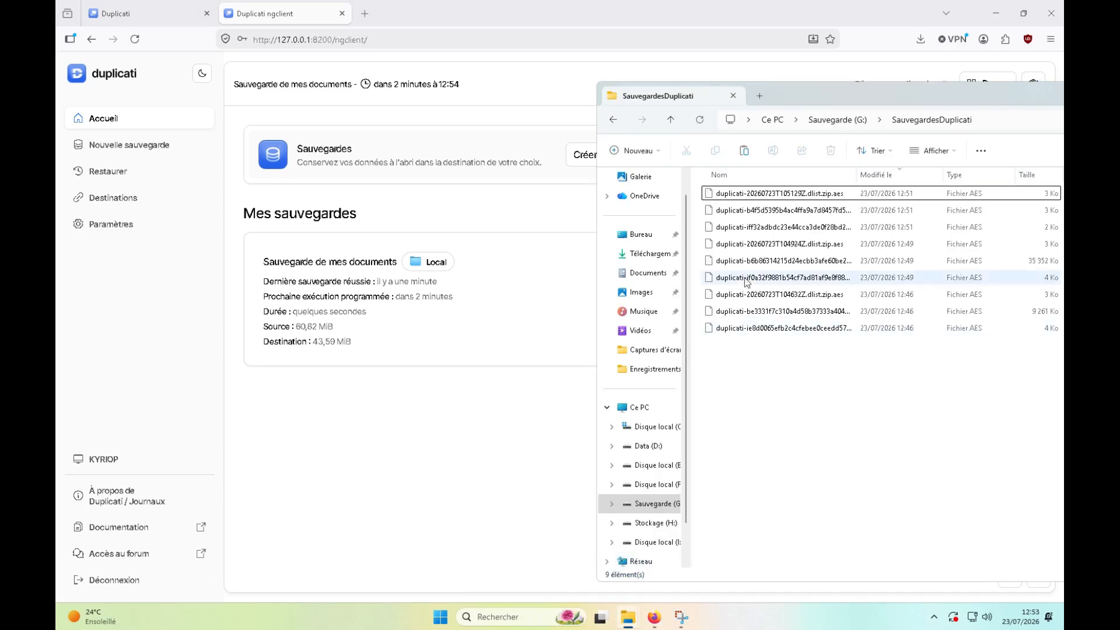
pyautogui.moveTo(797, 94); pyautogui.dragTo(667, 194)
pyautogui.click(671, 182)
pyautogui.click(671, 182)
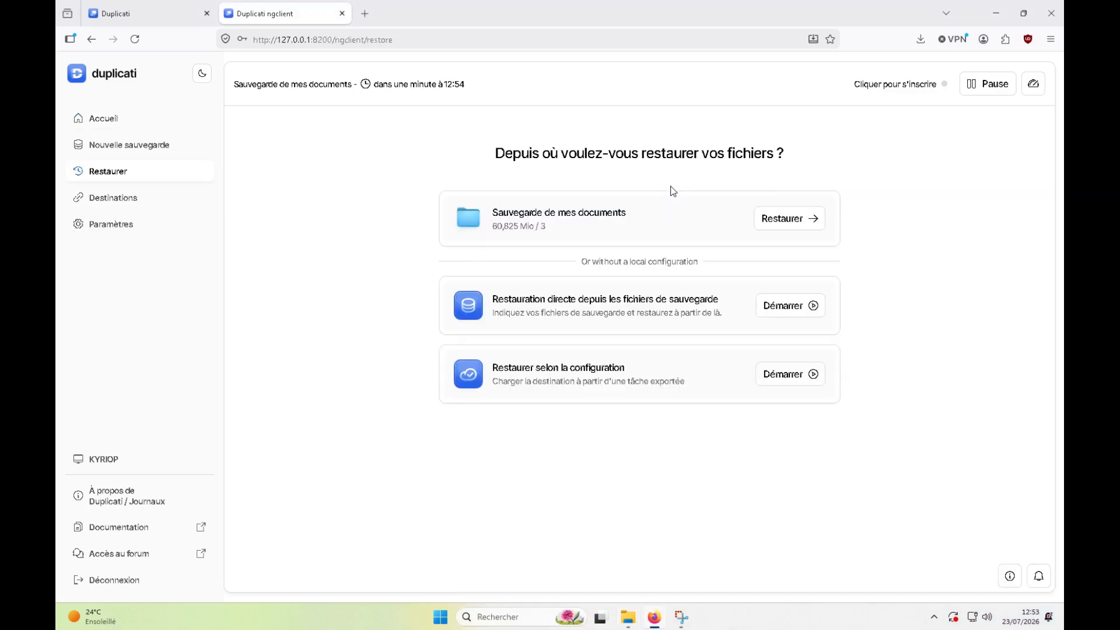
pyautogui.click(128, 126)
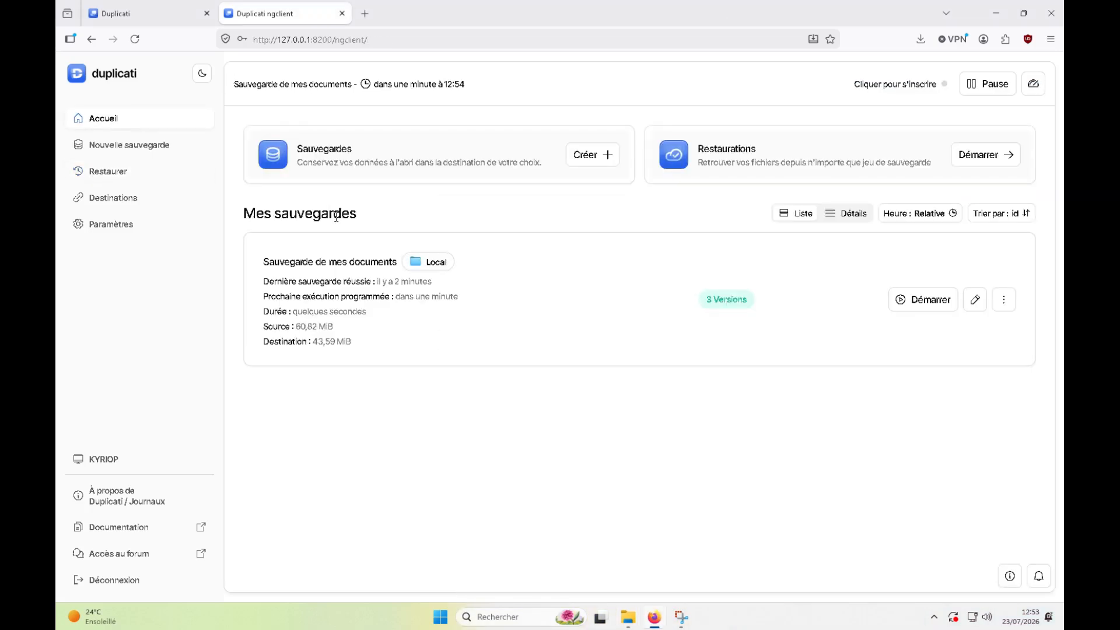
# Bring up the SauvegardesDuplicati window and place it below the backup's details to watch the scheduled run.
pyautogui.hotkey('alt', 'Tab')
pyautogui.moveTo(679, 185); pyautogui.dragTo(980, 245)
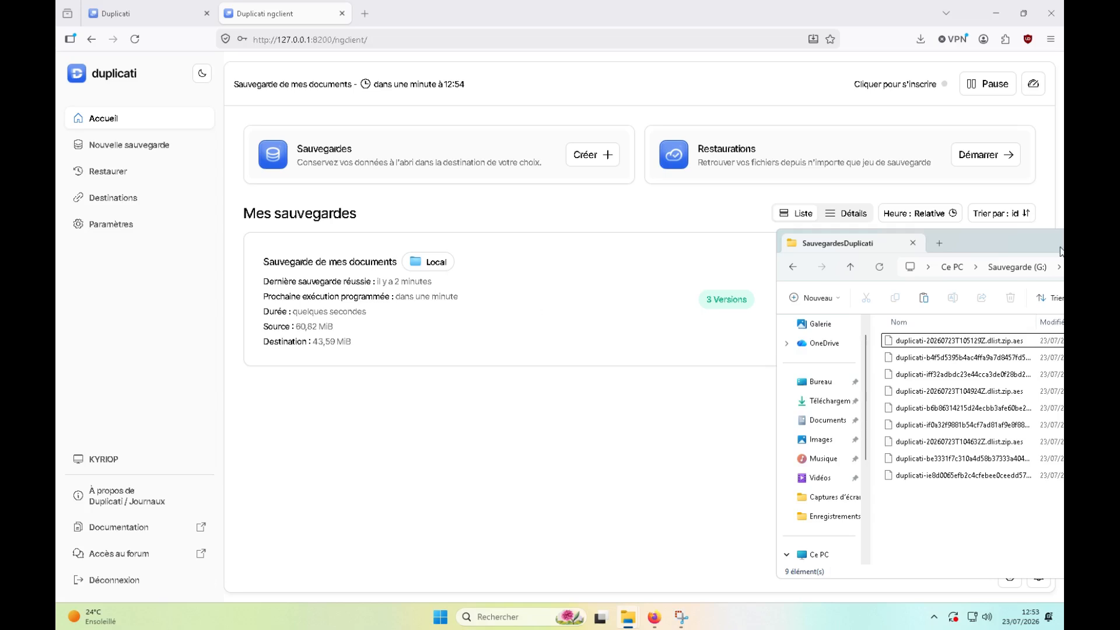
pyautogui.moveTo(1038, 241); pyautogui.dragTo(907, 236)
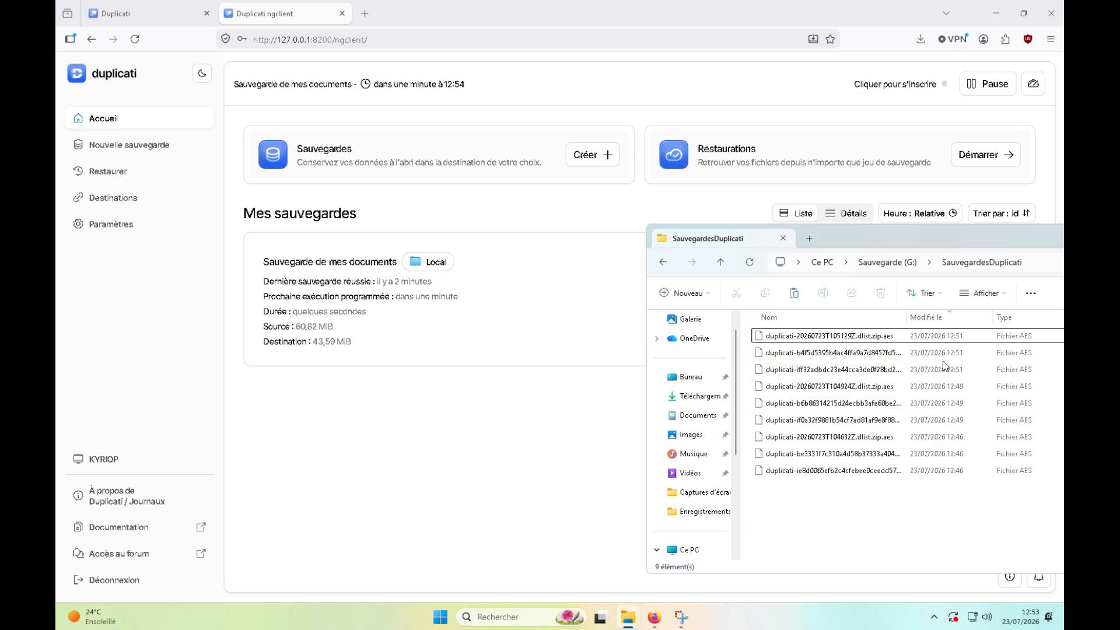
pyautogui.moveTo(876, 238); pyautogui.dragTo(815, 372)
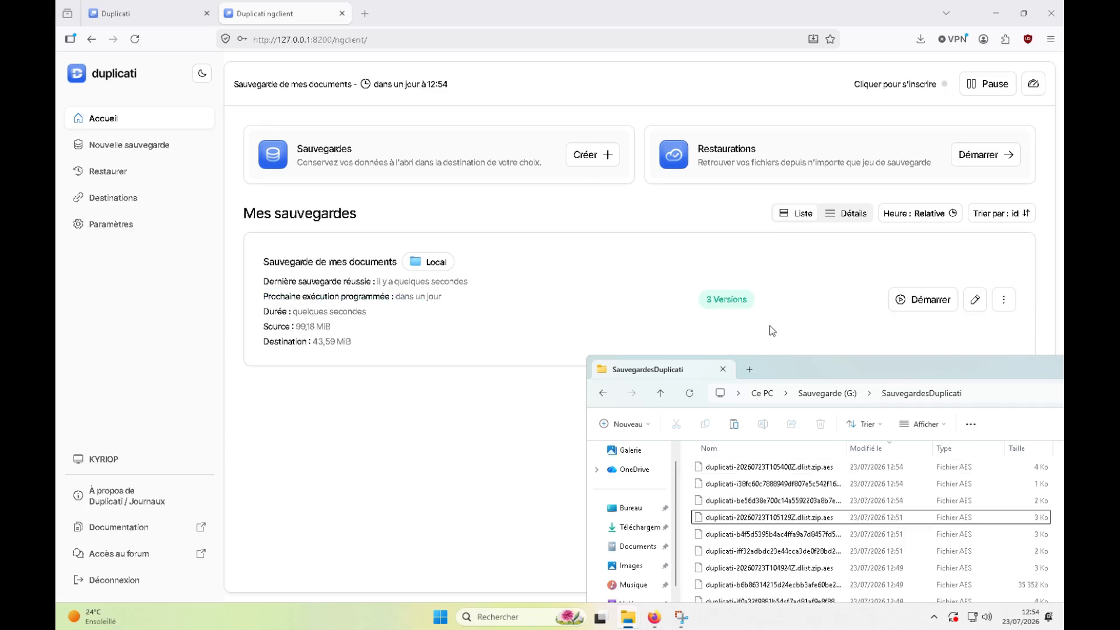
# Reposition the SauvegardesDuplicati window to examine the backup files dated 12:54 alongside the backup's details.
pyautogui.moveTo(800, 370); pyautogui.dragTo(781, 232)
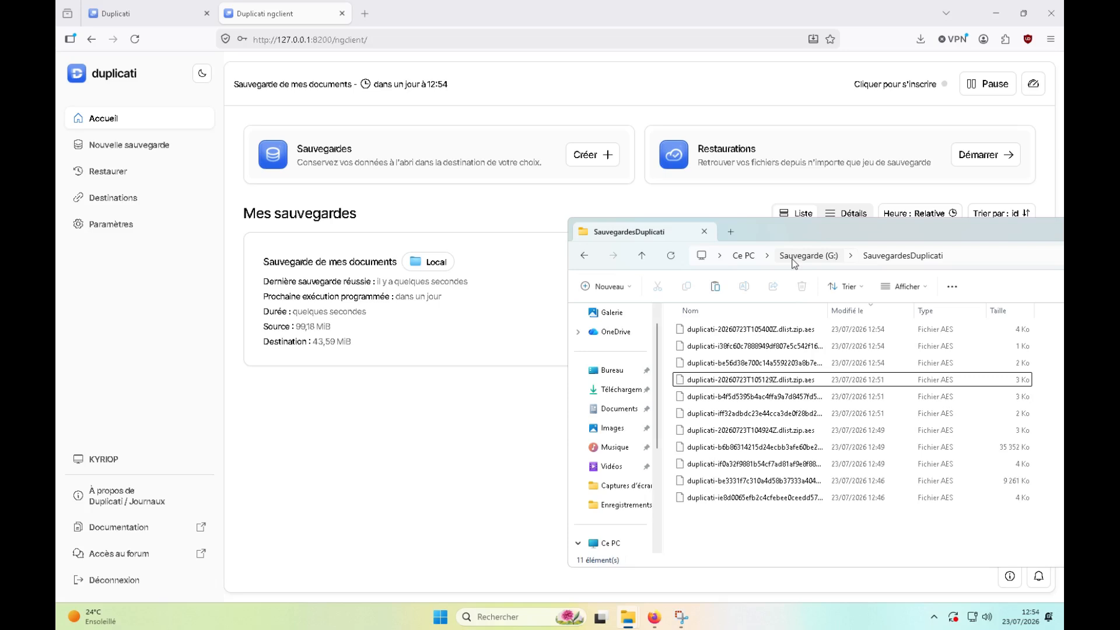
pyautogui.moveTo(775, 234); pyautogui.dragTo(738, 380)
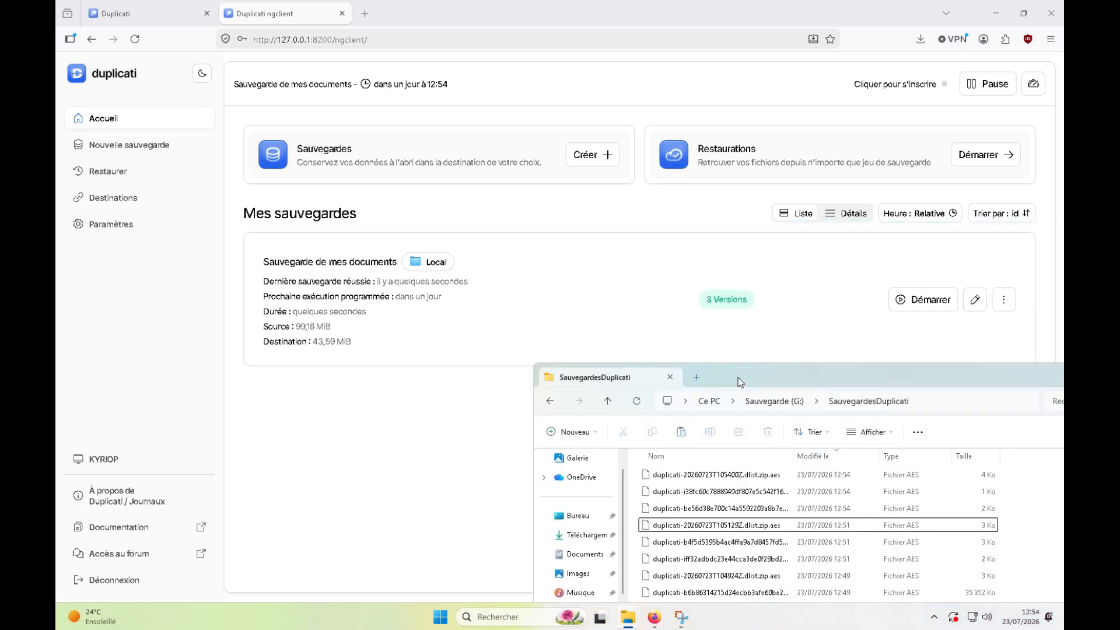
pyautogui.moveTo(738, 373); pyautogui.dragTo(742, 270)
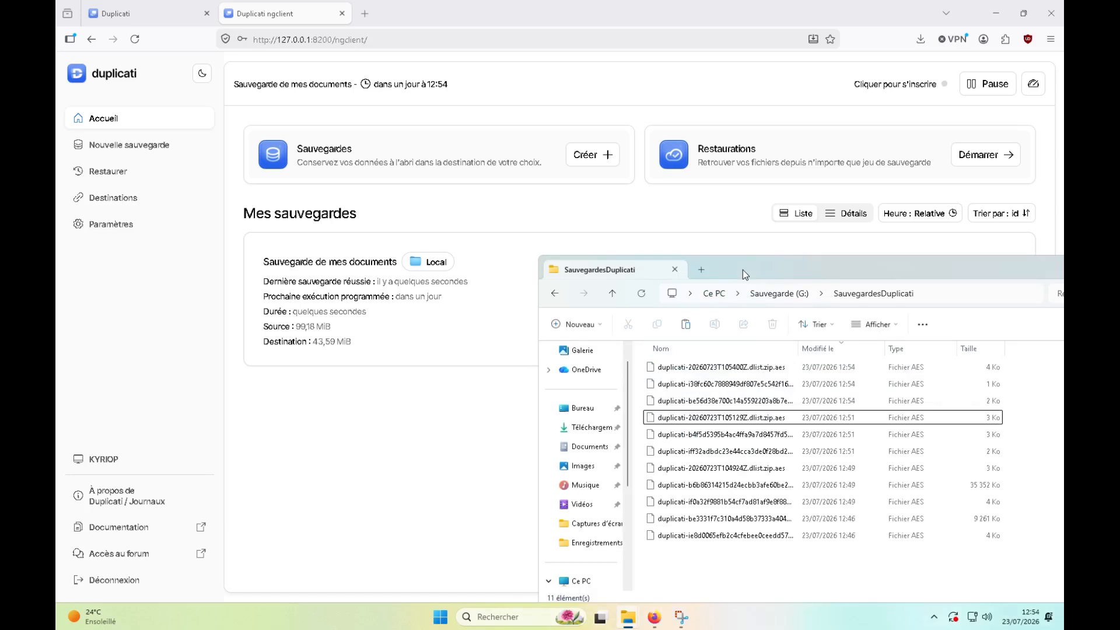
# Return to Duplicati, open the restore page for Sauvegarde de mes documents and review the available backup versions.
pyautogui.click(485, 432)
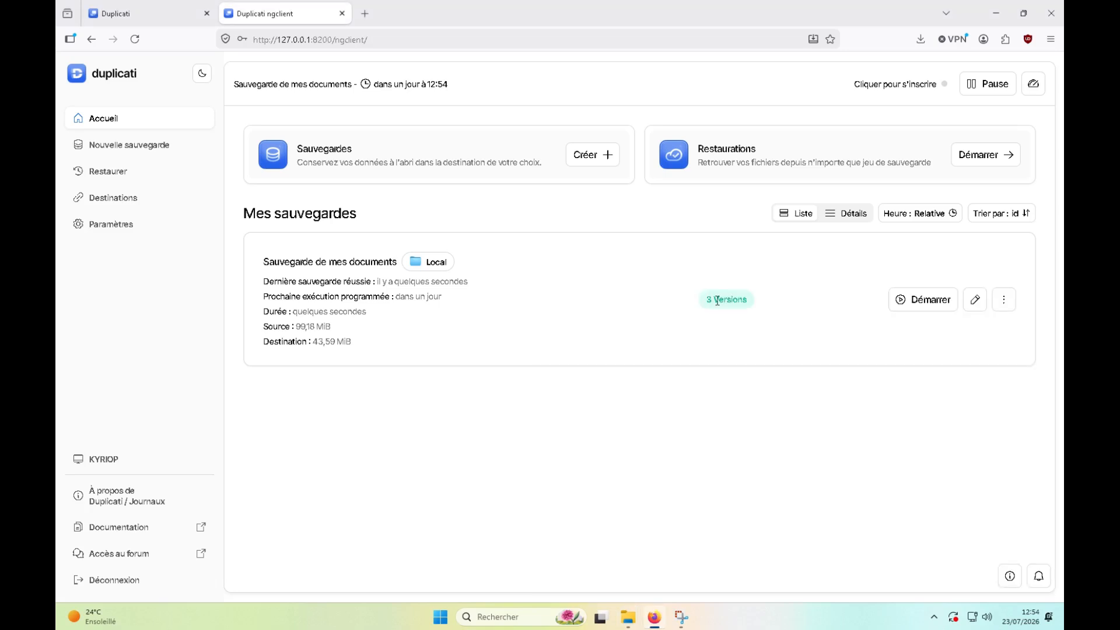
pyautogui.click(1003, 302)
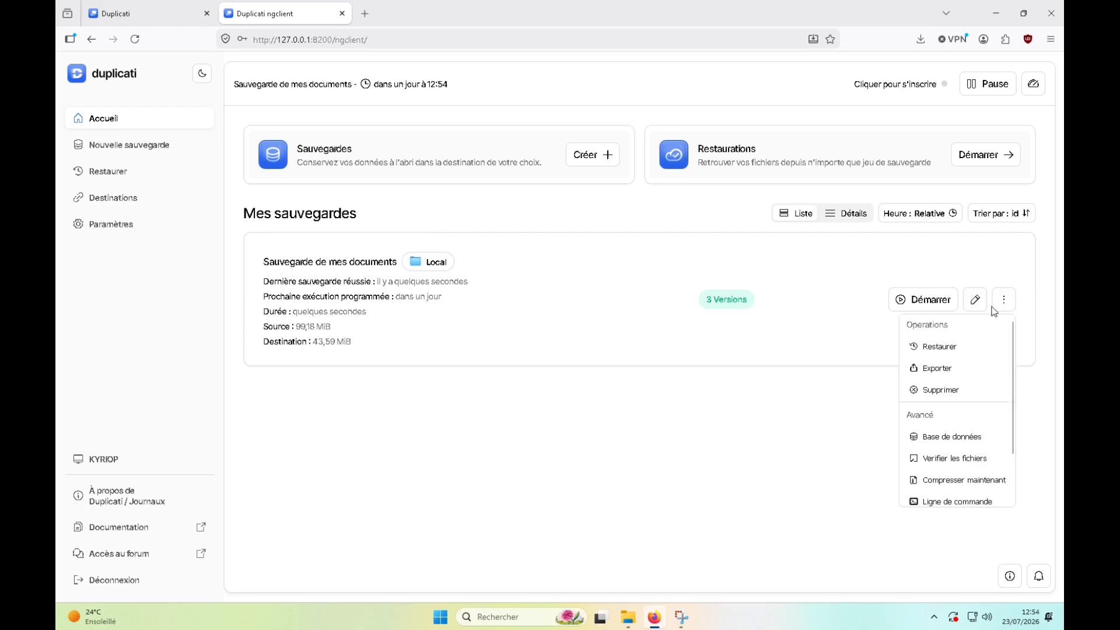
pyautogui.click(927, 349)
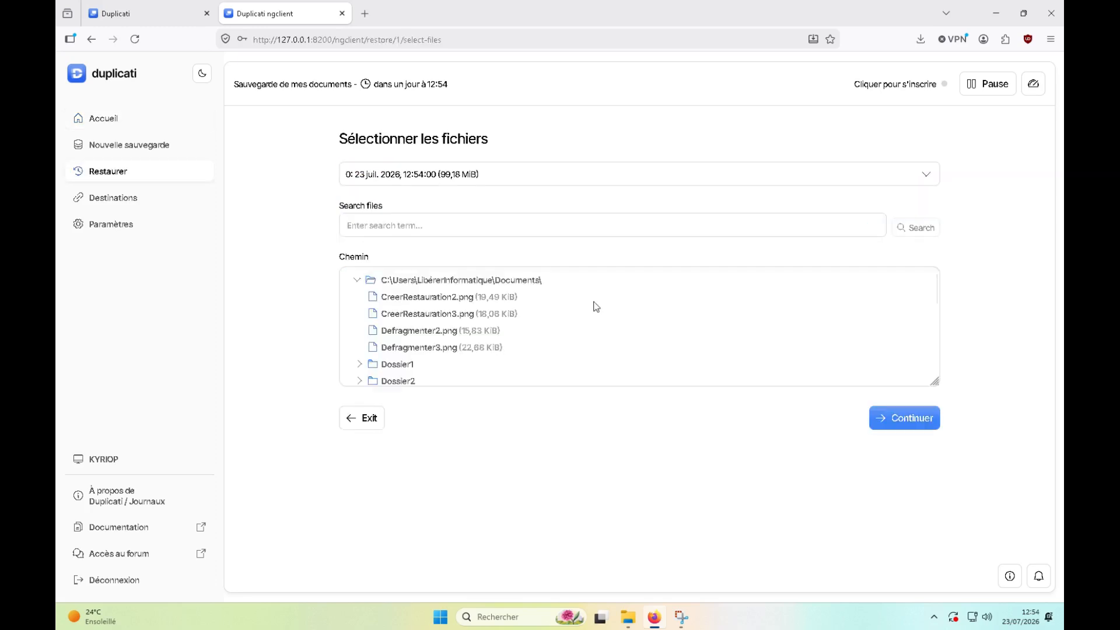
pyautogui.click(518, 176)
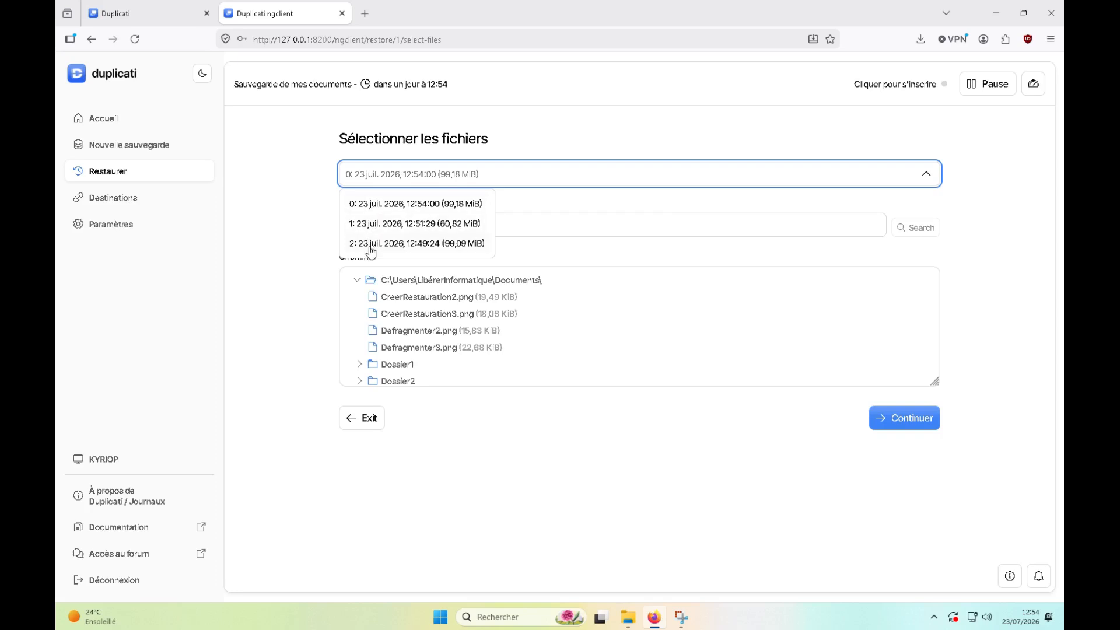
pyautogui.click(319, 227)
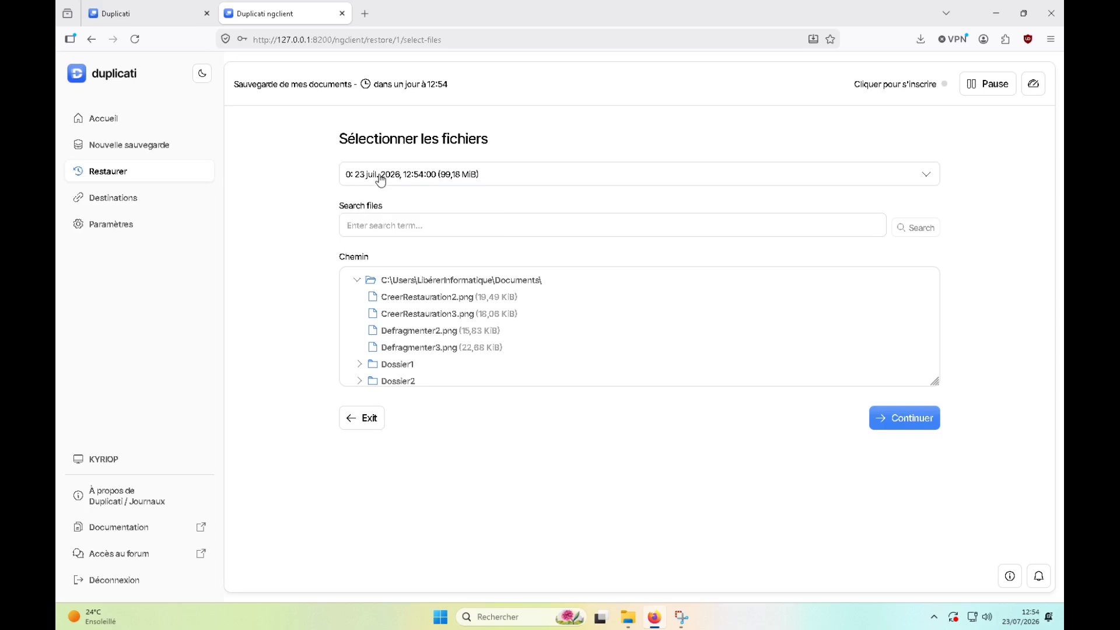
# Switch to File Explorer, go up from Dossier3 to the Documents folder and delete all its files and folders.
pyautogui.moveTo(628, 623)
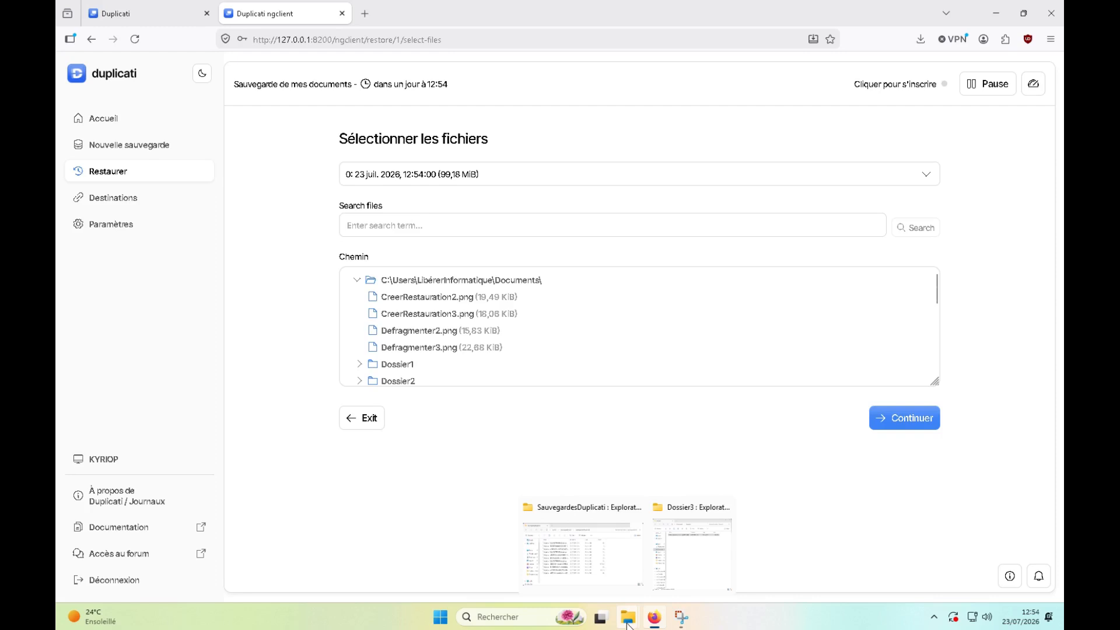
pyautogui.click(614, 570)
pyautogui.moveTo(627, 617)
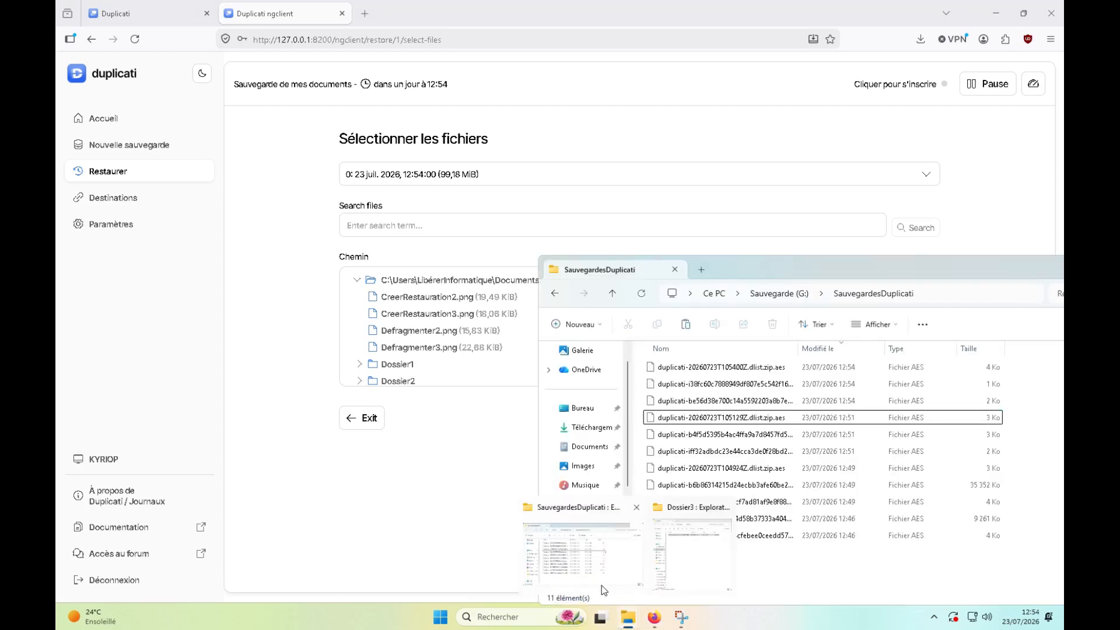
pyautogui.click(680, 568)
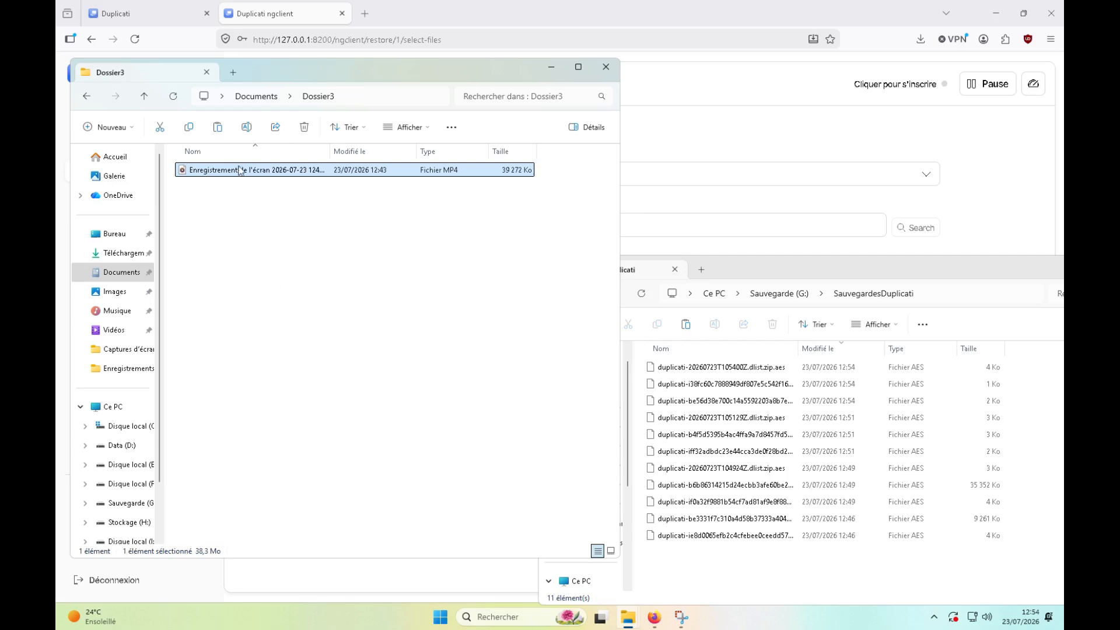
pyautogui.click(264, 98)
pyautogui.click(207, 170)
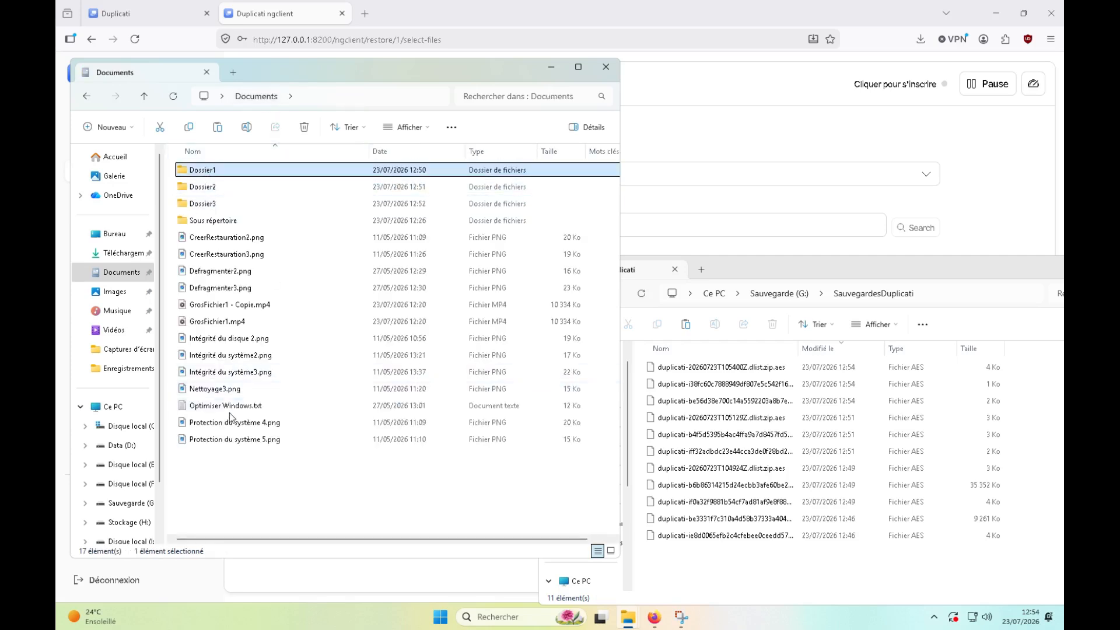
pyautogui.keyDown('shift'); pyautogui.click(243, 444); pyautogui.keyUp('shift')
pyautogui.press('Delete')
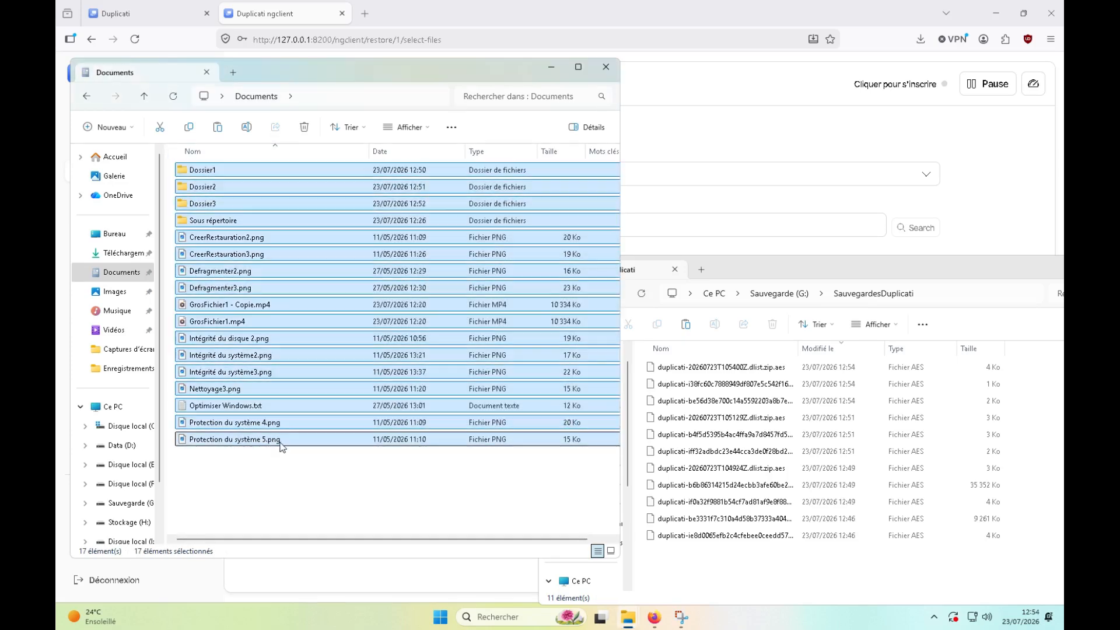
# In Duplicati, restore version 1 from 23 juil. 2026, 12:51:29 to the original location, overwriting existing files.
pyautogui.click(836, 13)
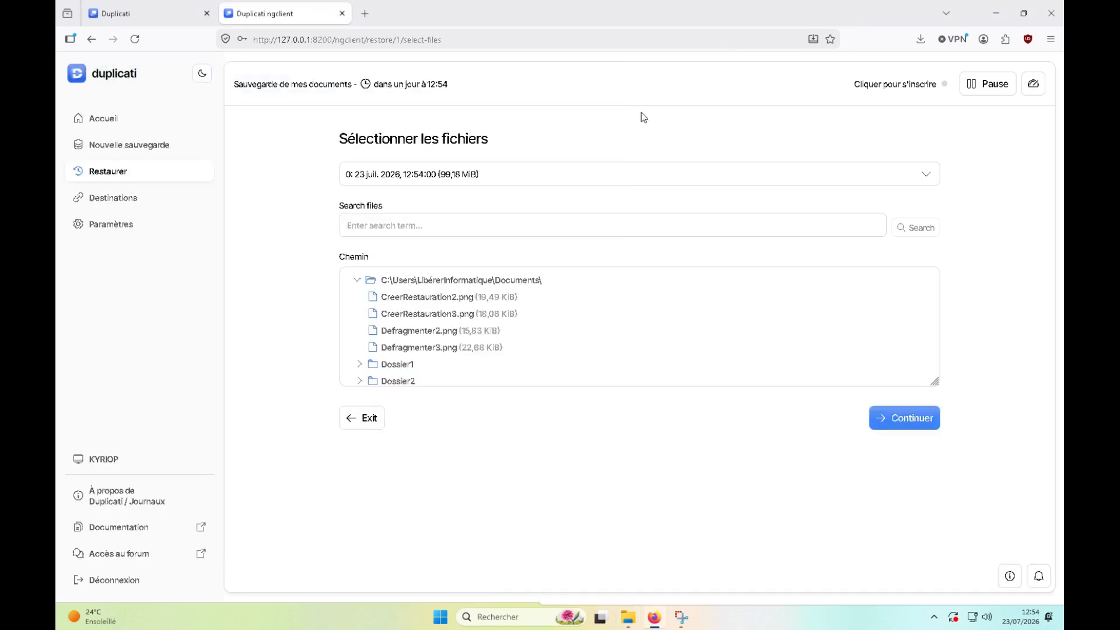
pyautogui.click(464, 175)
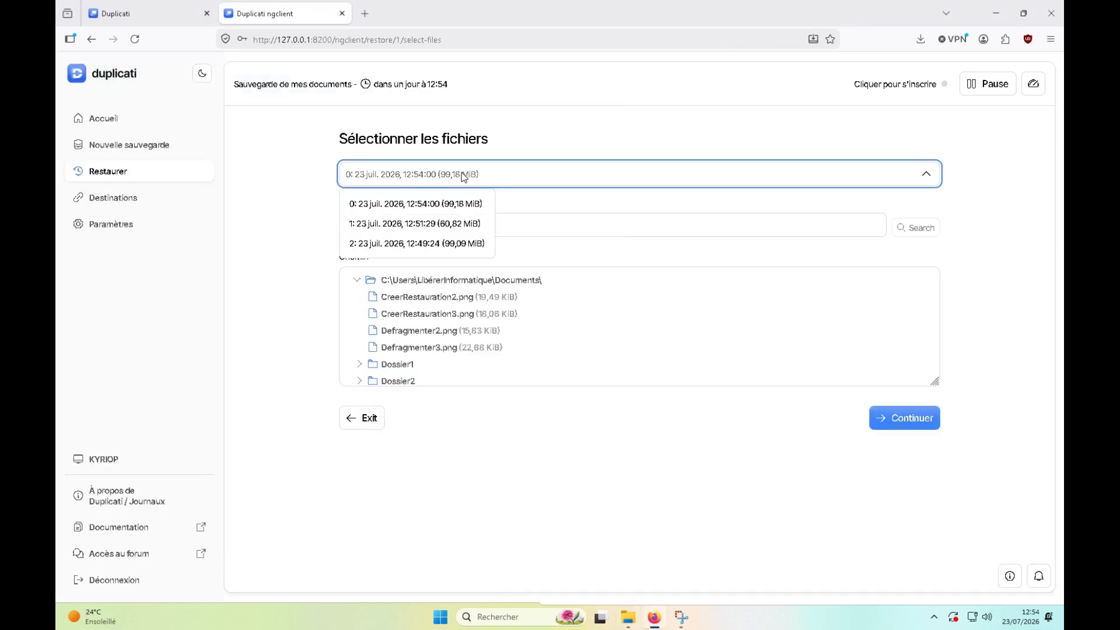
pyautogui.click(424, 225)
pyautogui.click(901, 421)
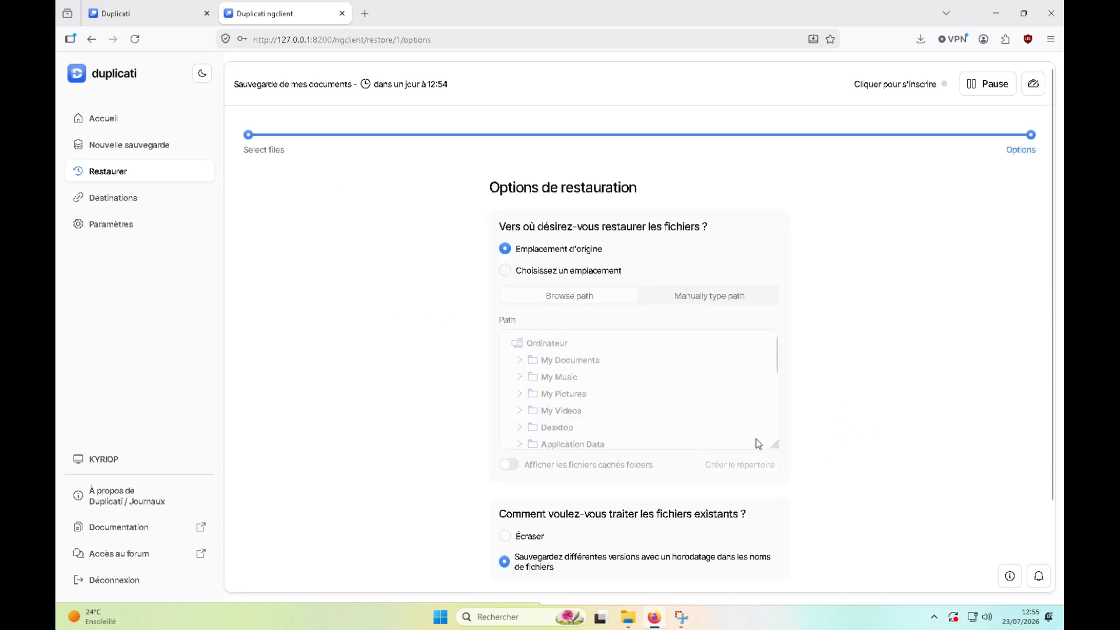
pyautogui.scroll(-3, 756, 438)
pyautogui.click(540, 439)
pyautogui.click(761, 554)
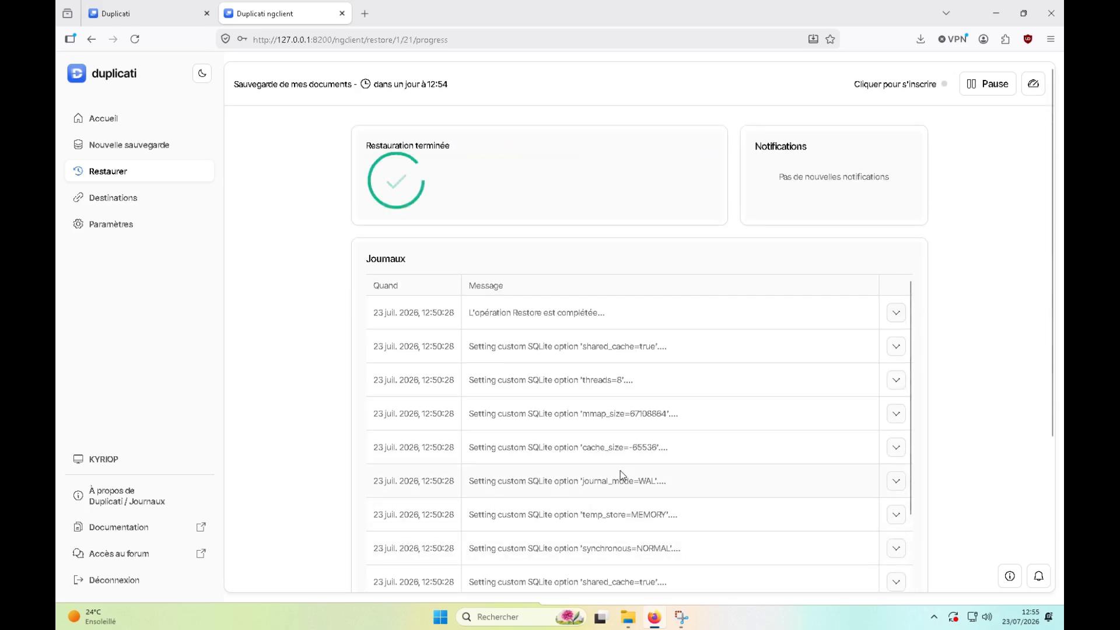
# Examine the restored files and folders in the Documents folder, including Dossier2, and return to Duplicati.
pyautogui.hotkey('alt', 'Tab')
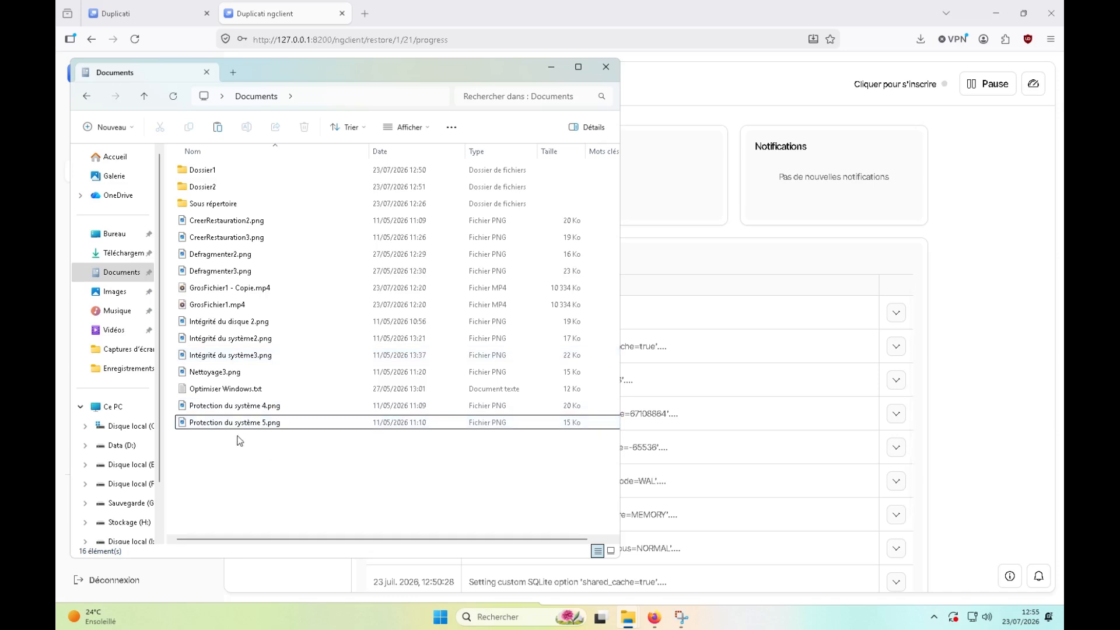
pyautogui.click(206, 189)
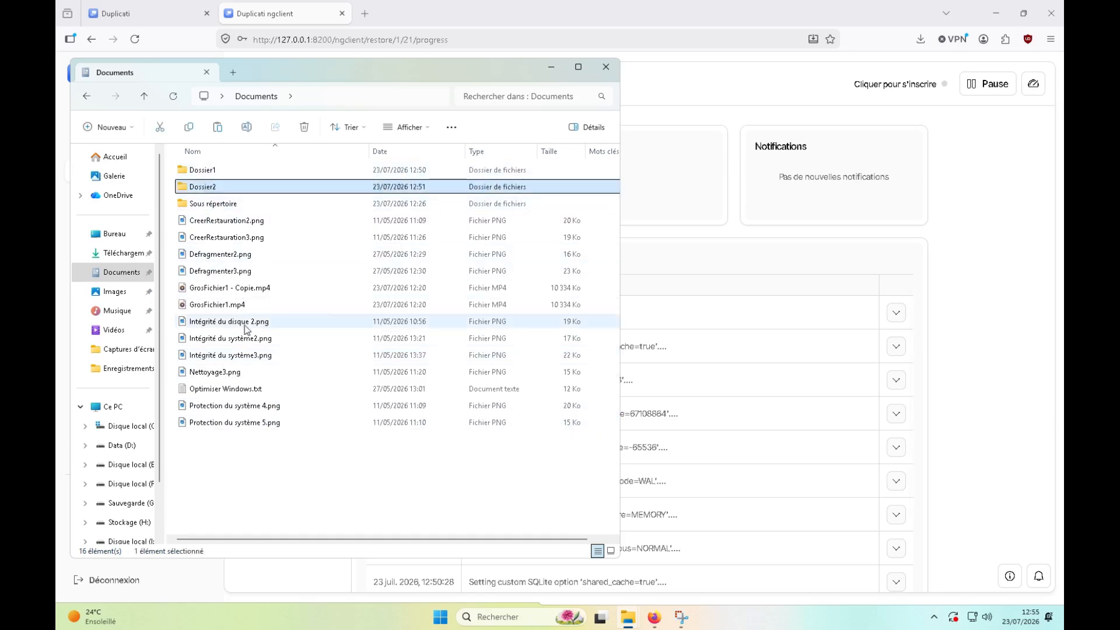
pyautogui.click(964, 180)
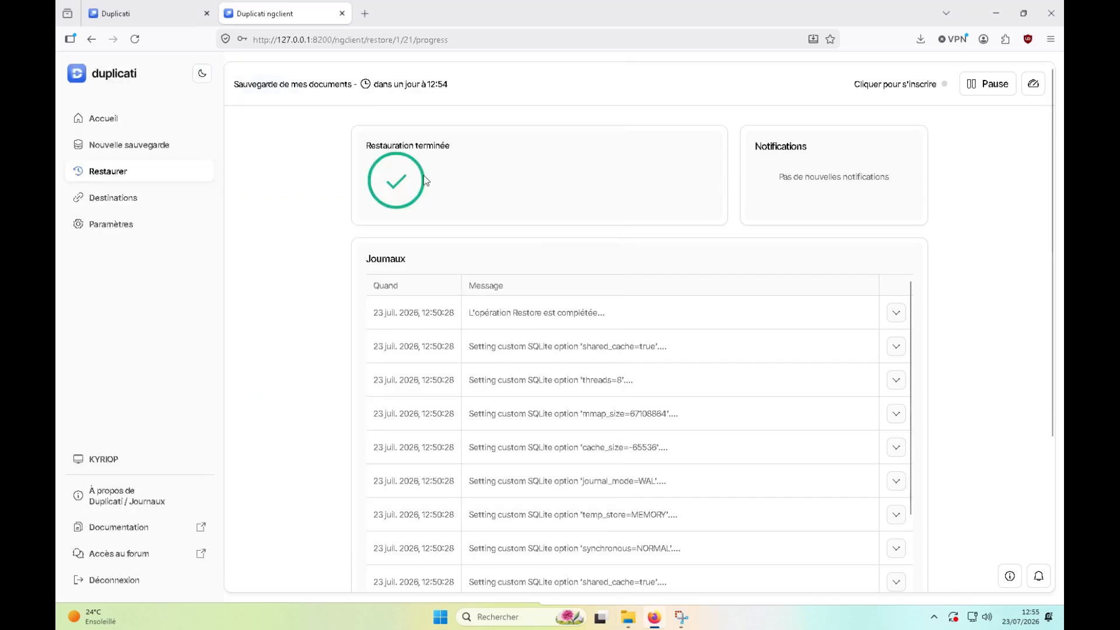
# From the home page, edit Sauvegarde de mes documents and open its schedule's next run time for editing.
pyautogui.click(112, 119)
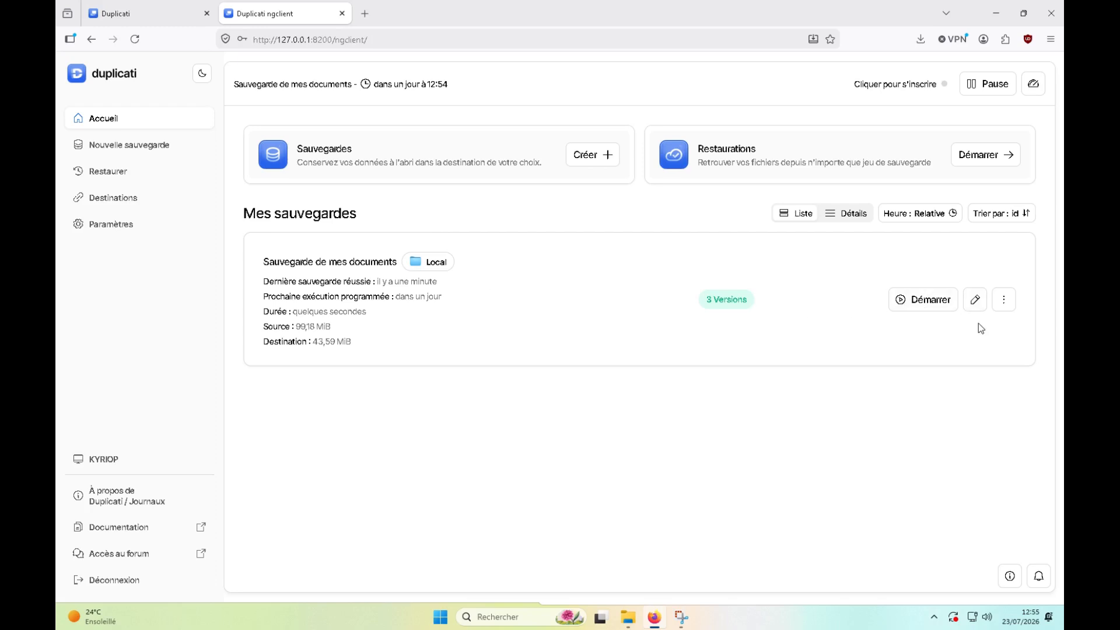
pyautogui.click(974, 299)
pyautogui.click(840, 136)
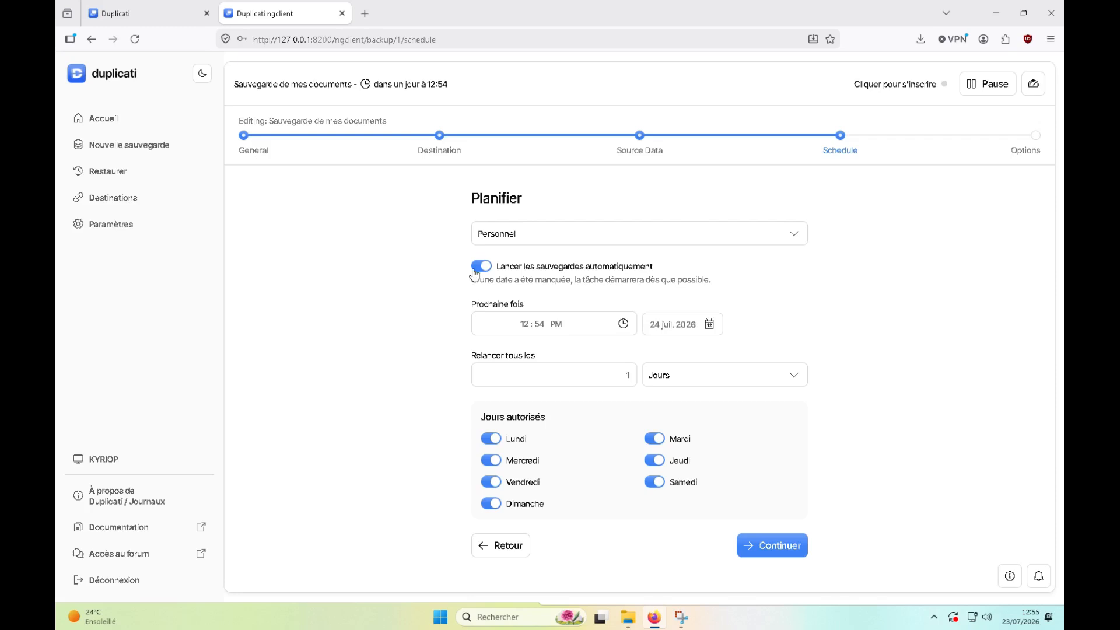
pyautogui.click(544, 327)
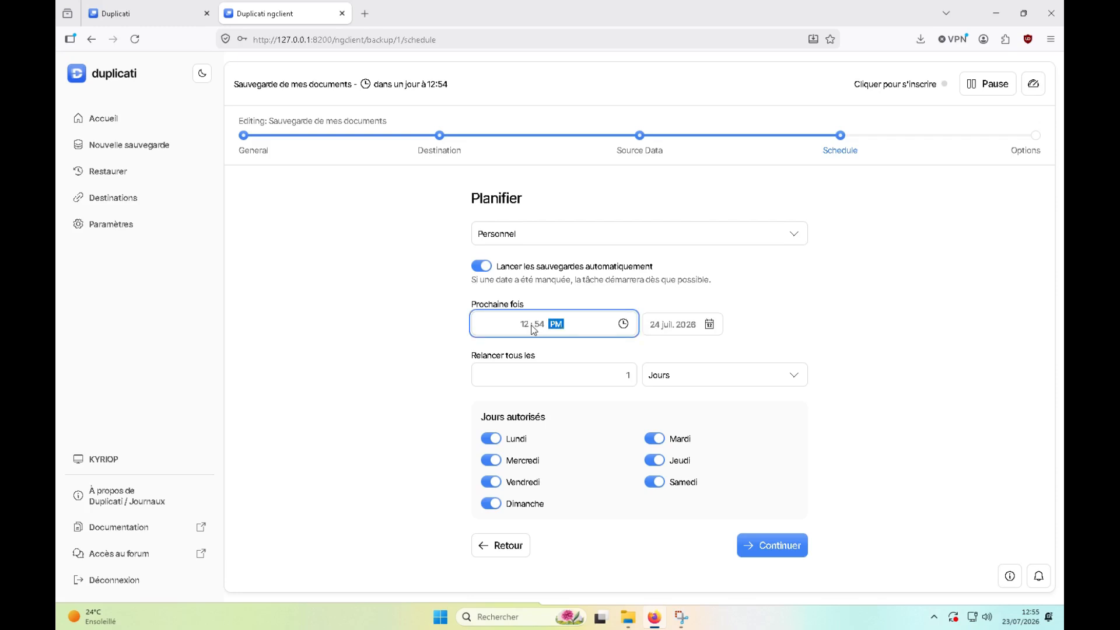